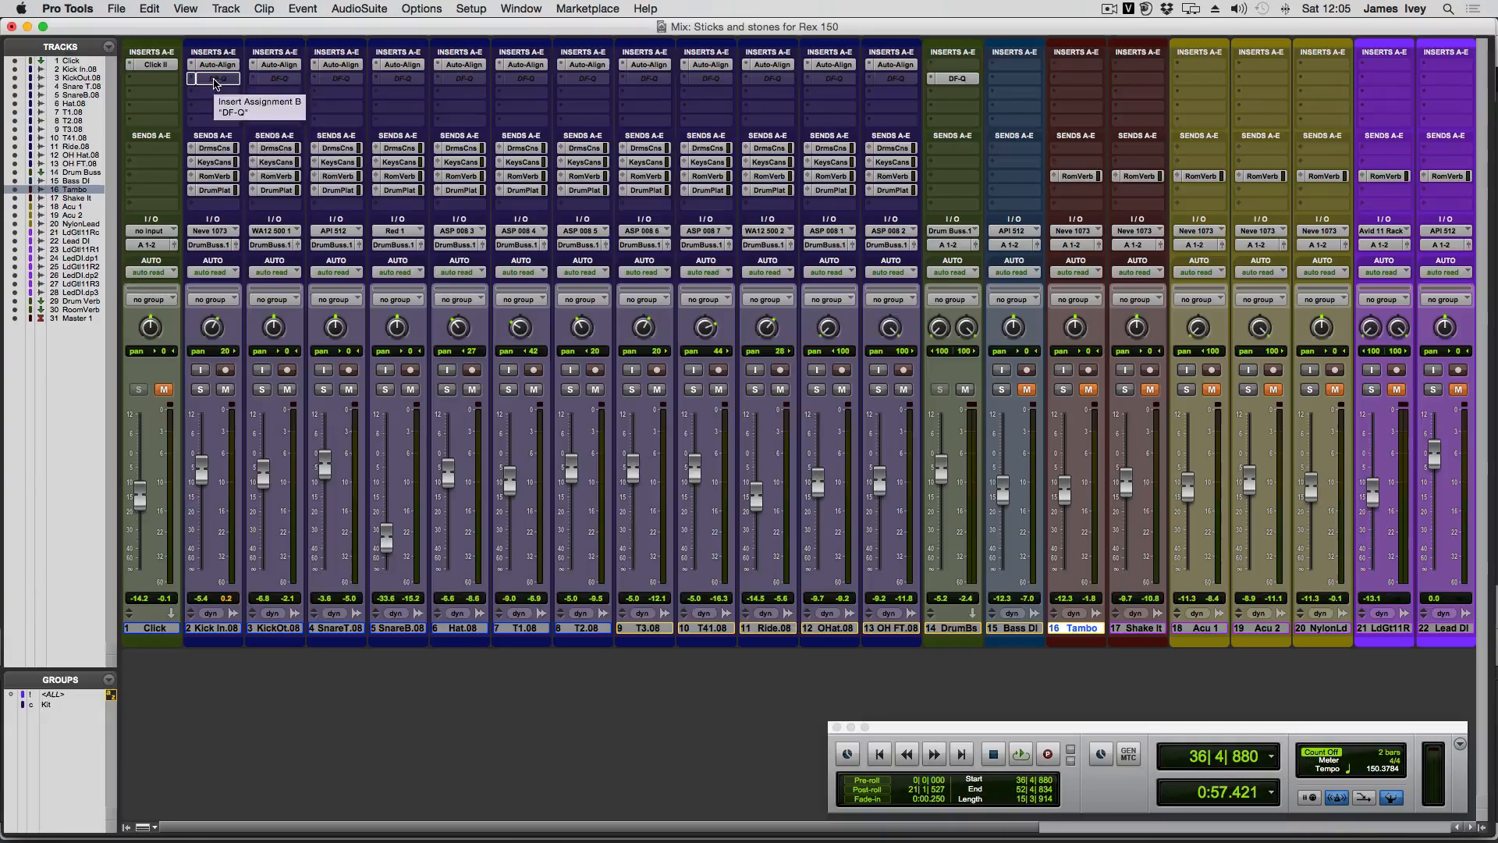
# Activate the DF-Q insert on the Kick In.08 track, open the plugin and bypass it
pyautogui.rightClick(207, 79)
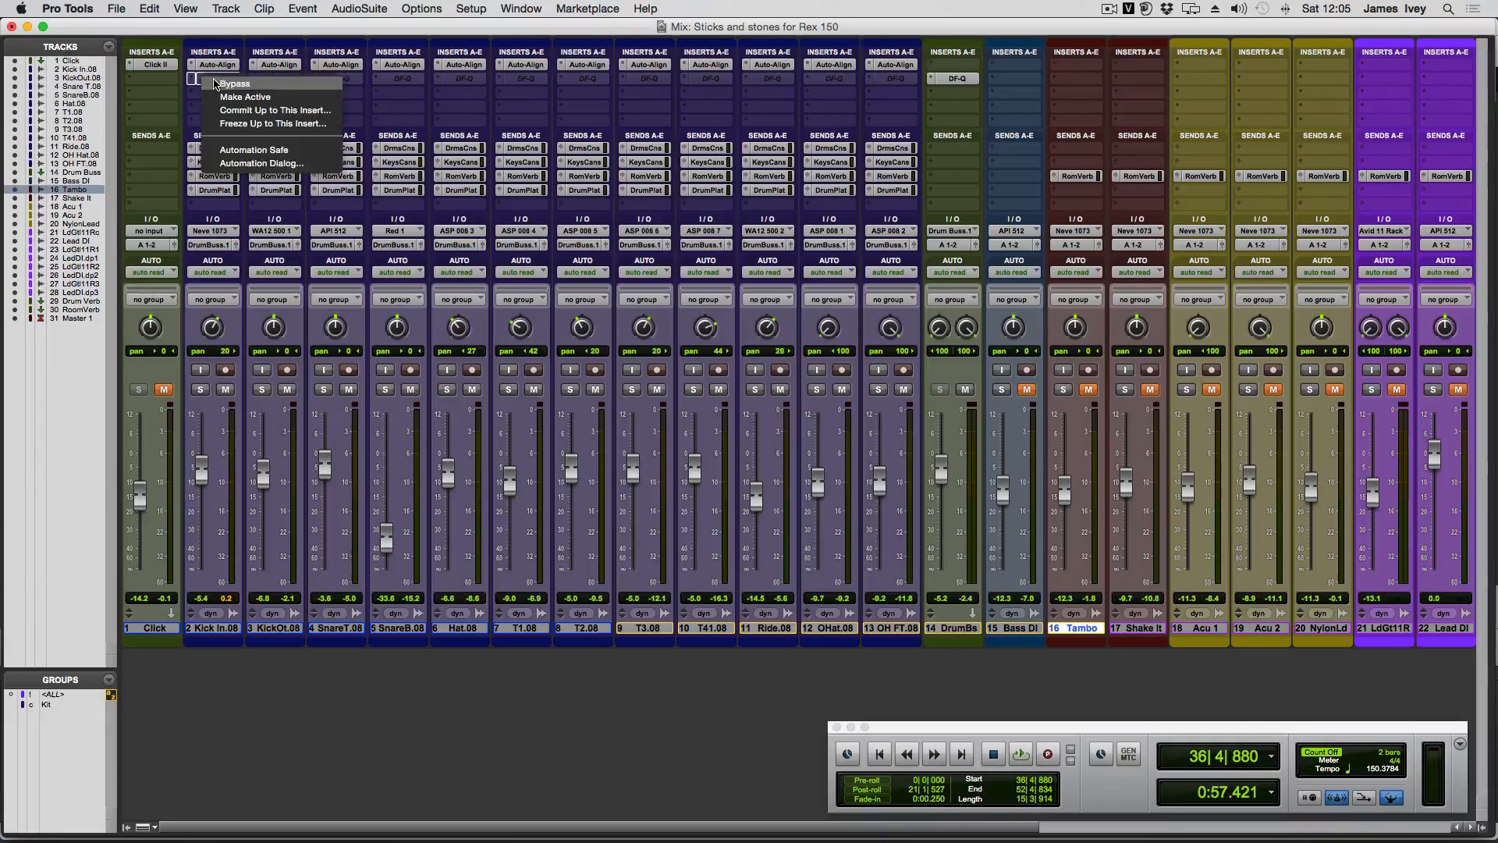
pyautogui.click(232, 97)
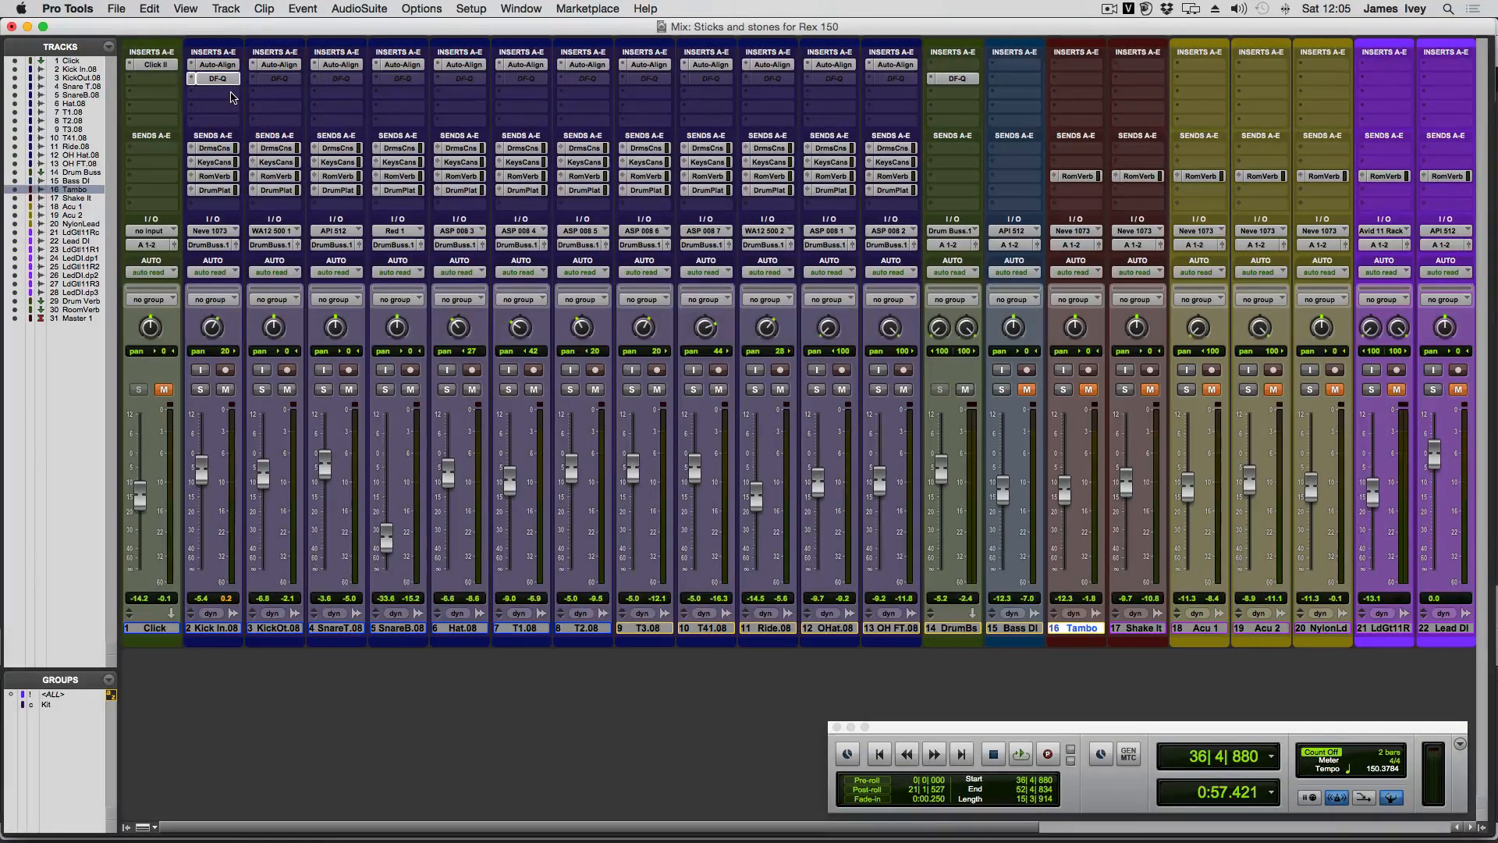
pyautogui.click(228, 81)
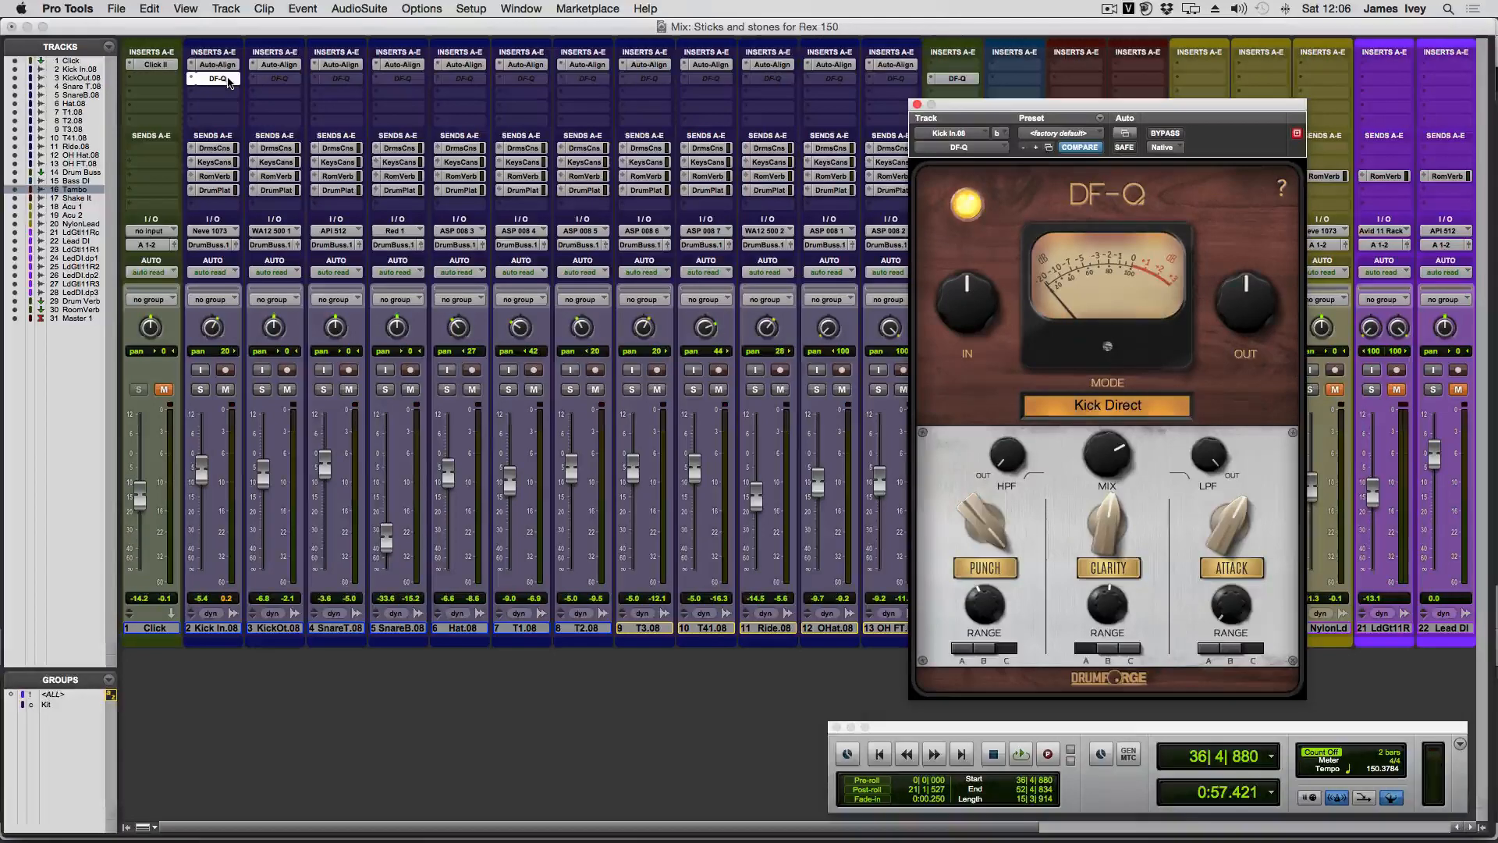
pyautogui.click(1170, 135)
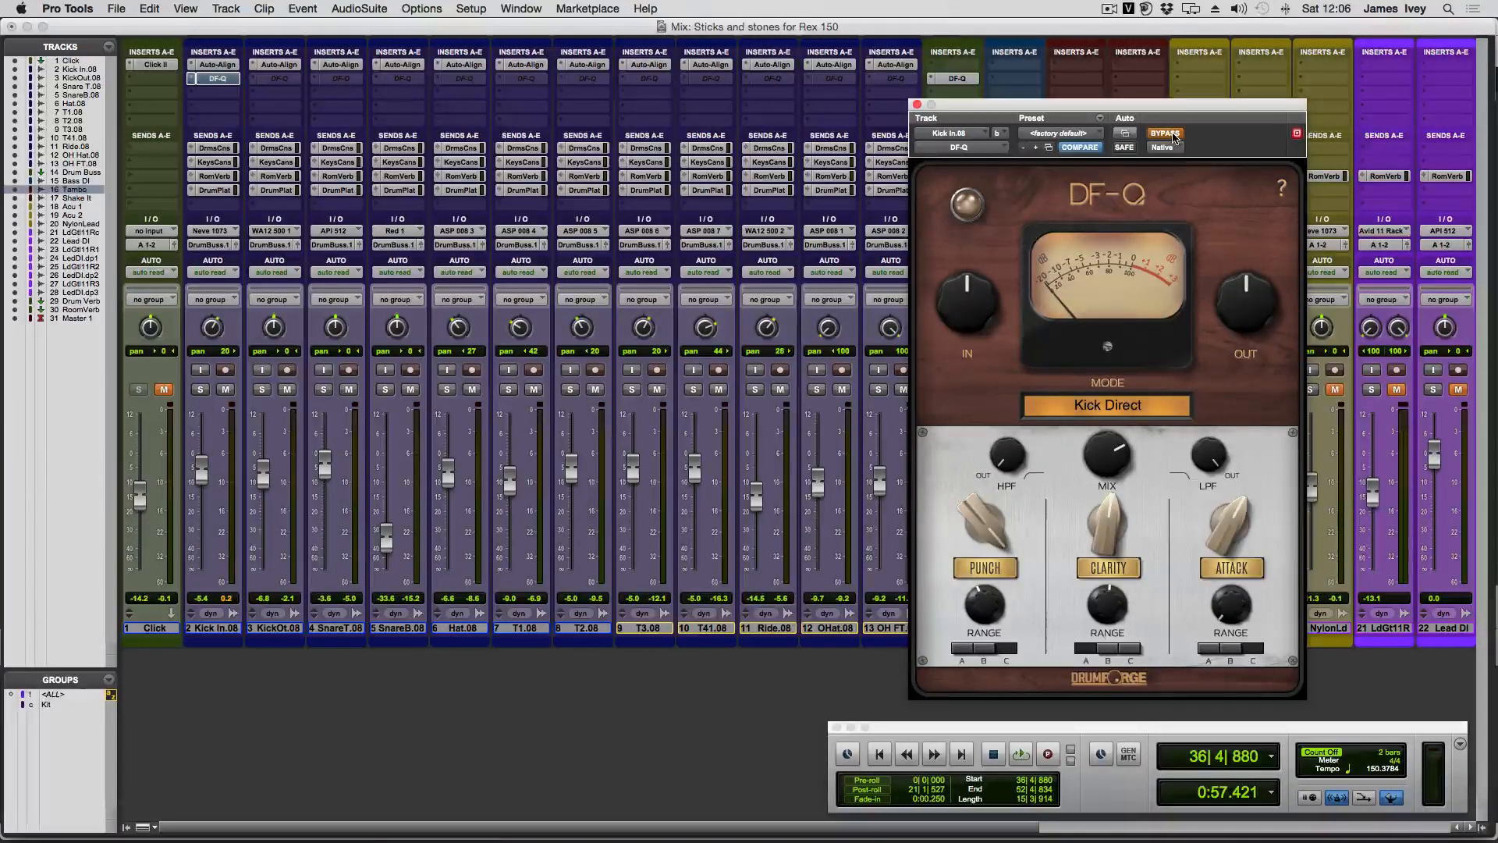
# Play the selected passage from the Edit window with the kick's DF-Q bypassed, stop it, and return to the mixer
pyautogui.press('super+equal')
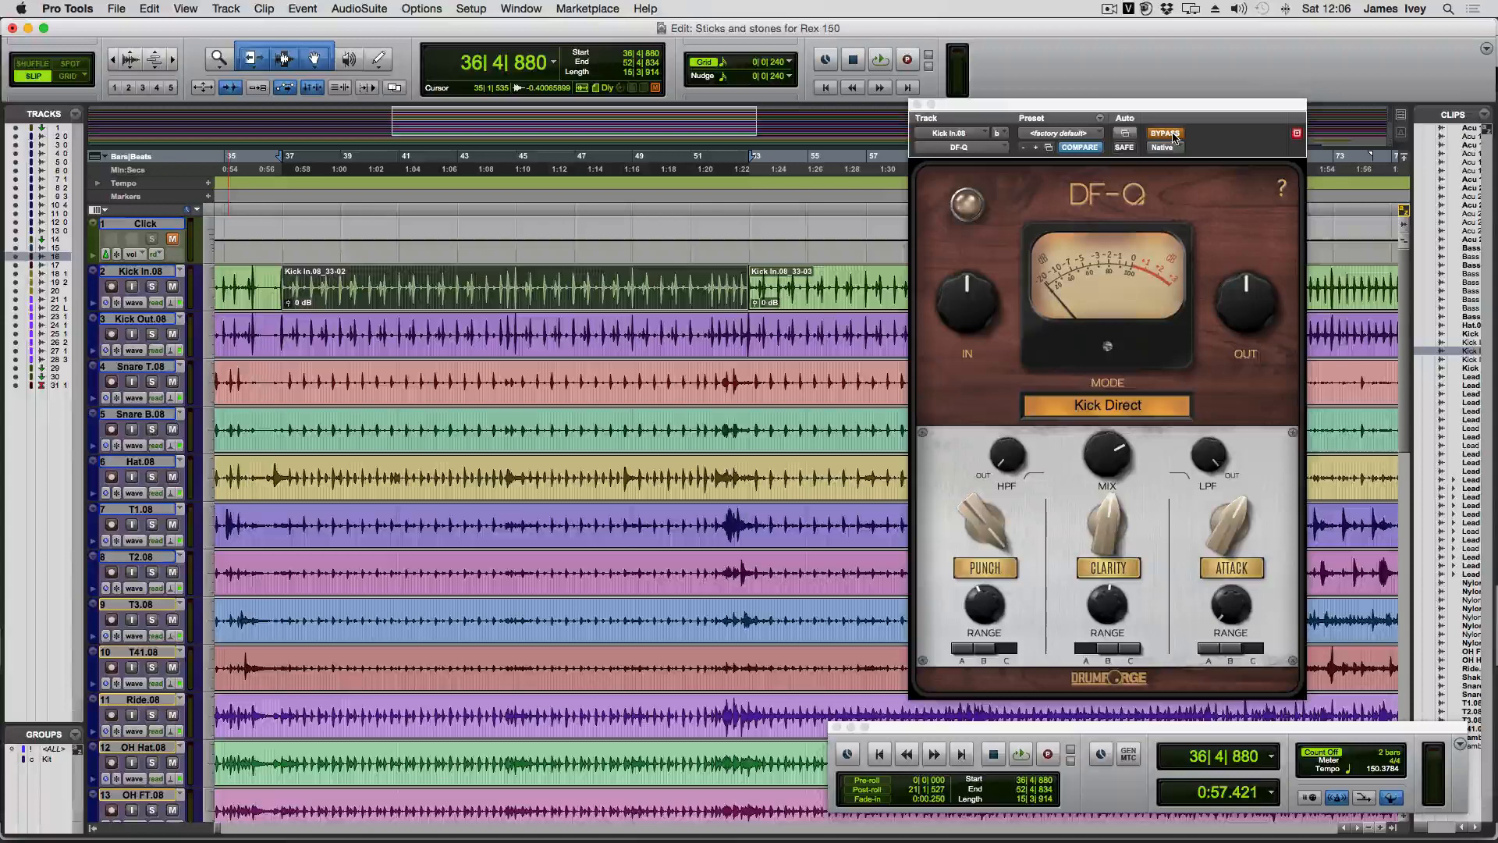
pyautogui.press('space')
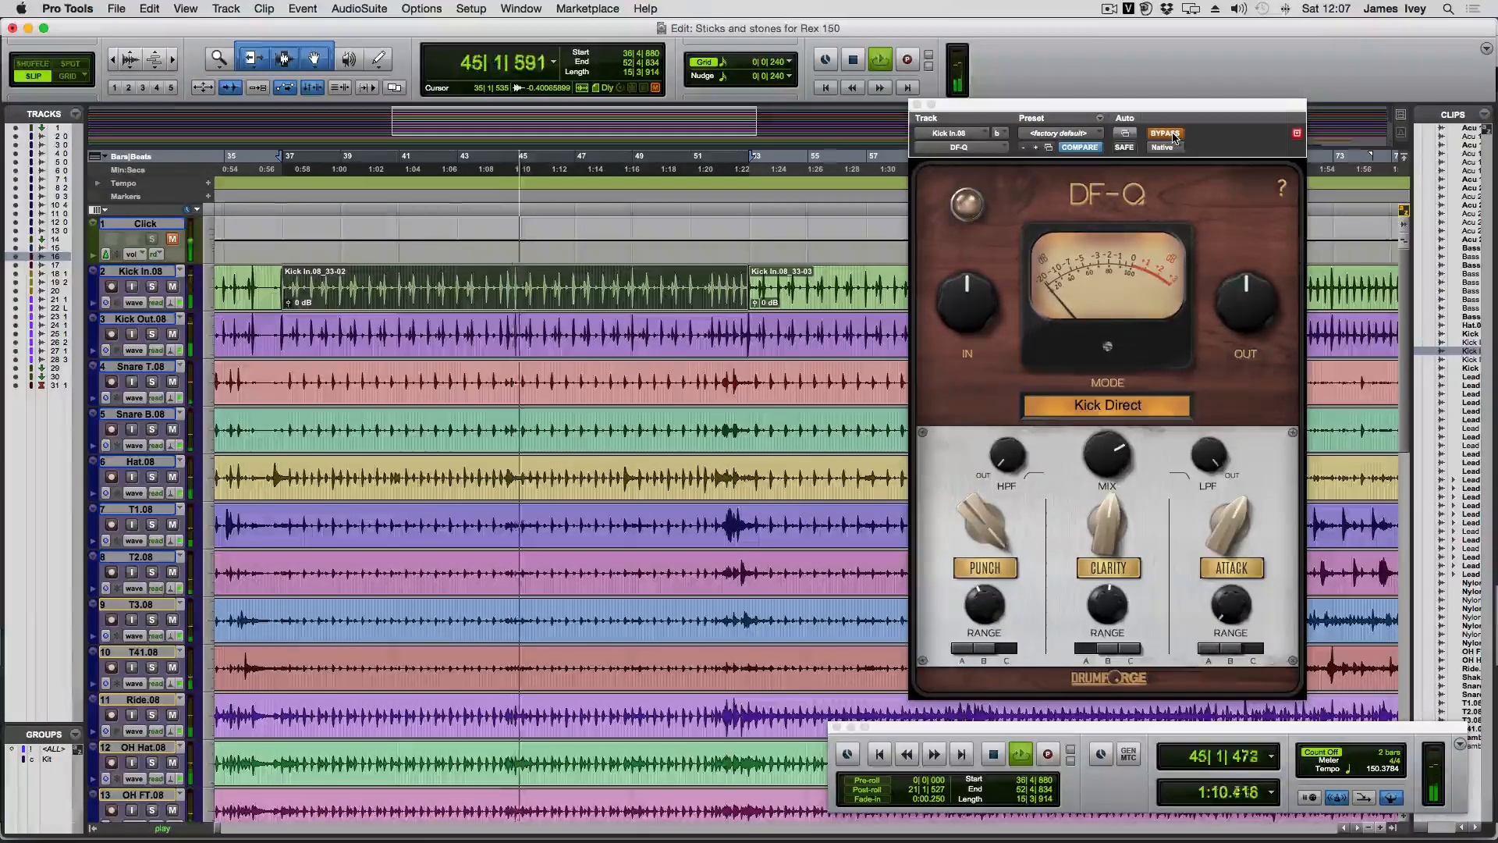
pyautogui.press('space')
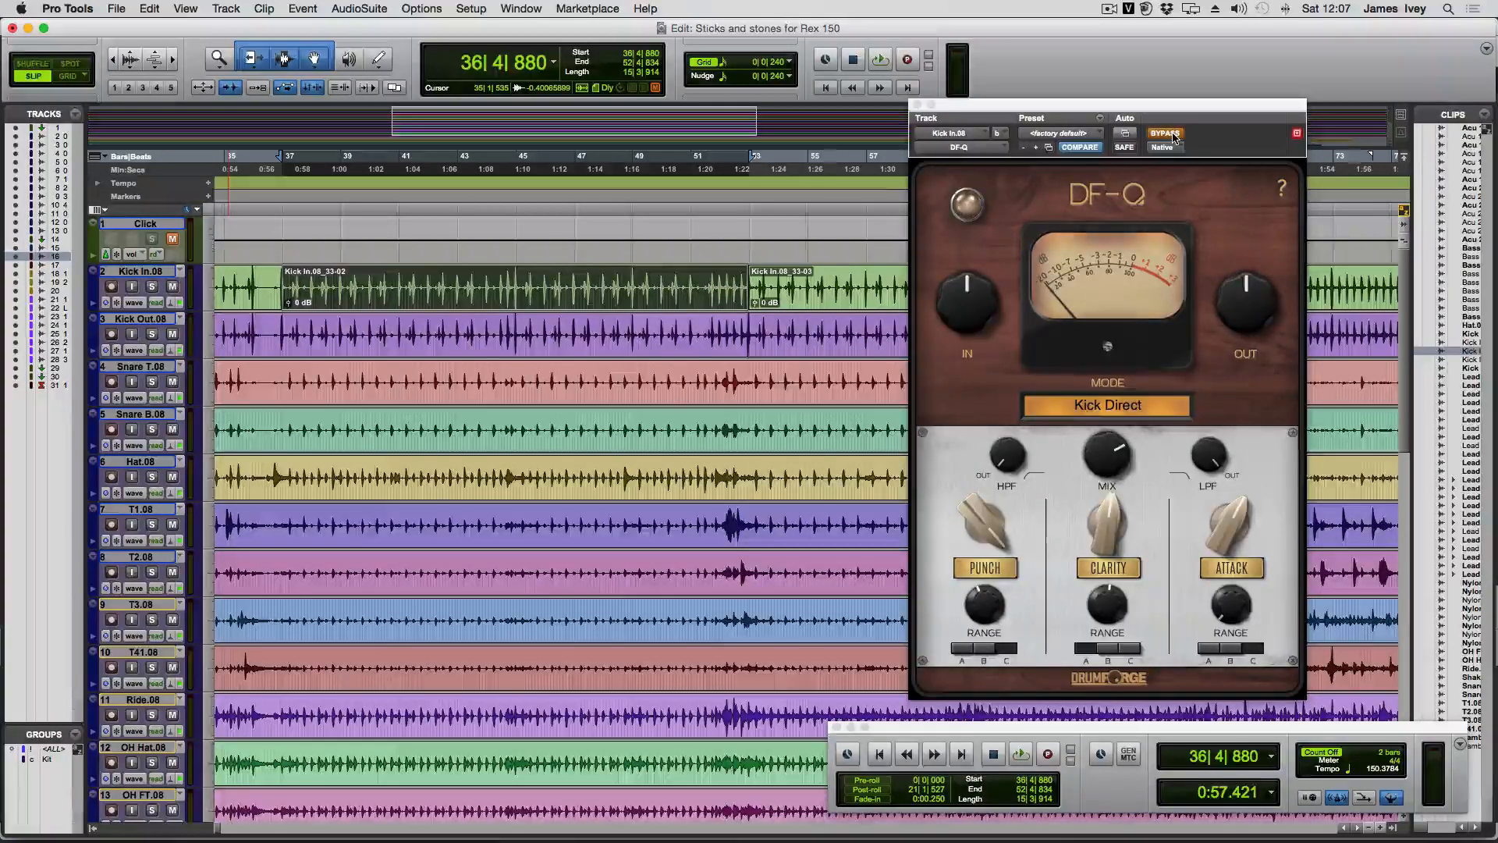
pyautogui.press('super+equal')
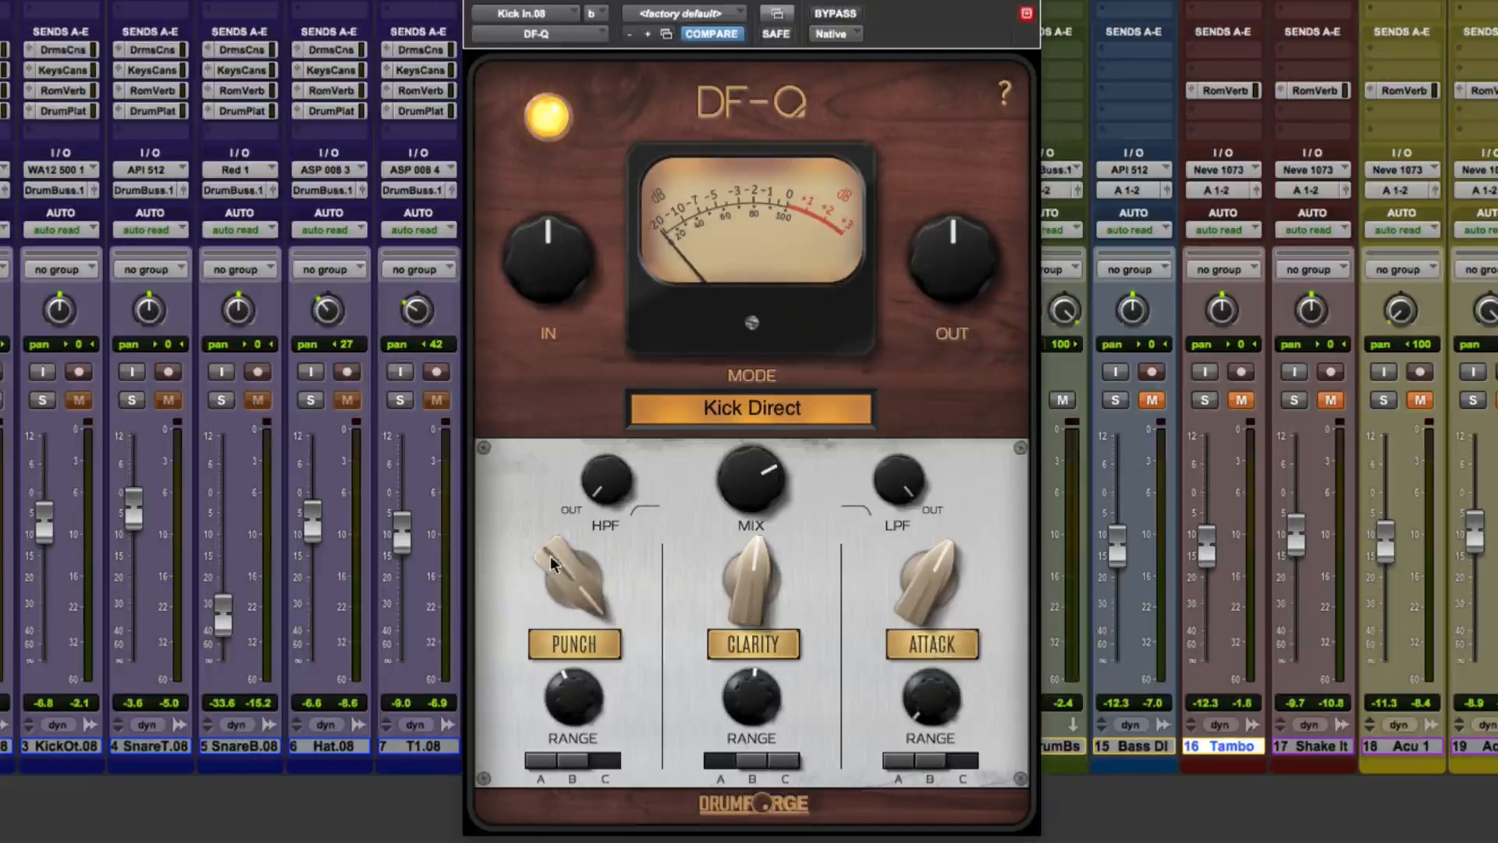
# Try out different Punch amounts, range positions and A/B/C range bands on the kick's DF-Q
pyautogui.moveTo(550, 555); pyautogui.dragTo(554, 548)
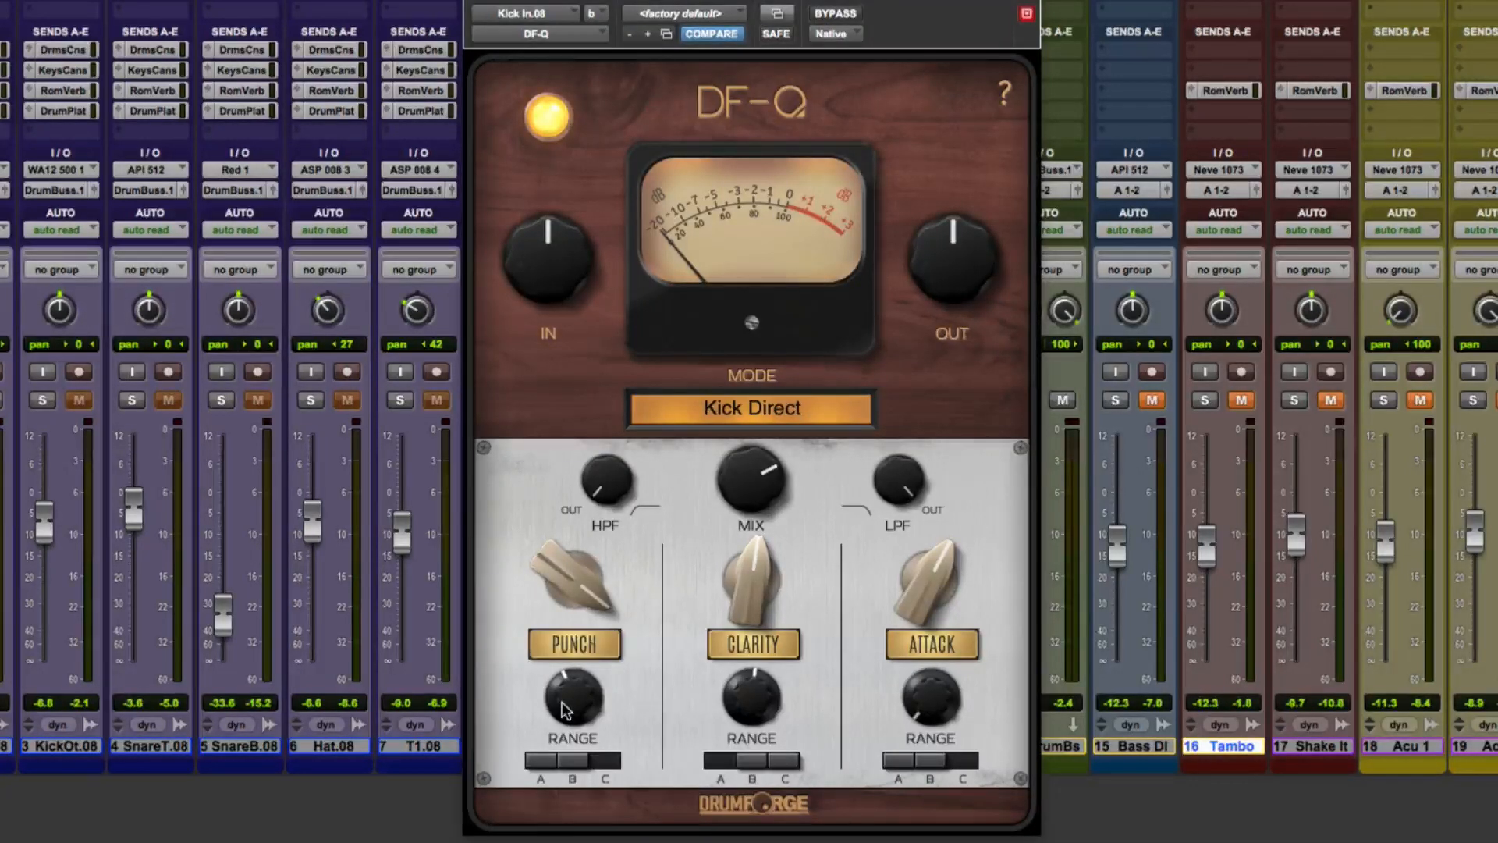
pyautogui.moveTo(564, 710); pyautogui.dragTo(567, 700)
pyautogui.moveTo(531, 551)
pyautogui.mouseDown()
pyautogui.moveTo(549, 570)
pyautogui.moveTo(551, 613)
pyautogui.moveTo(556, 567)
pyautogui.mouseUp()
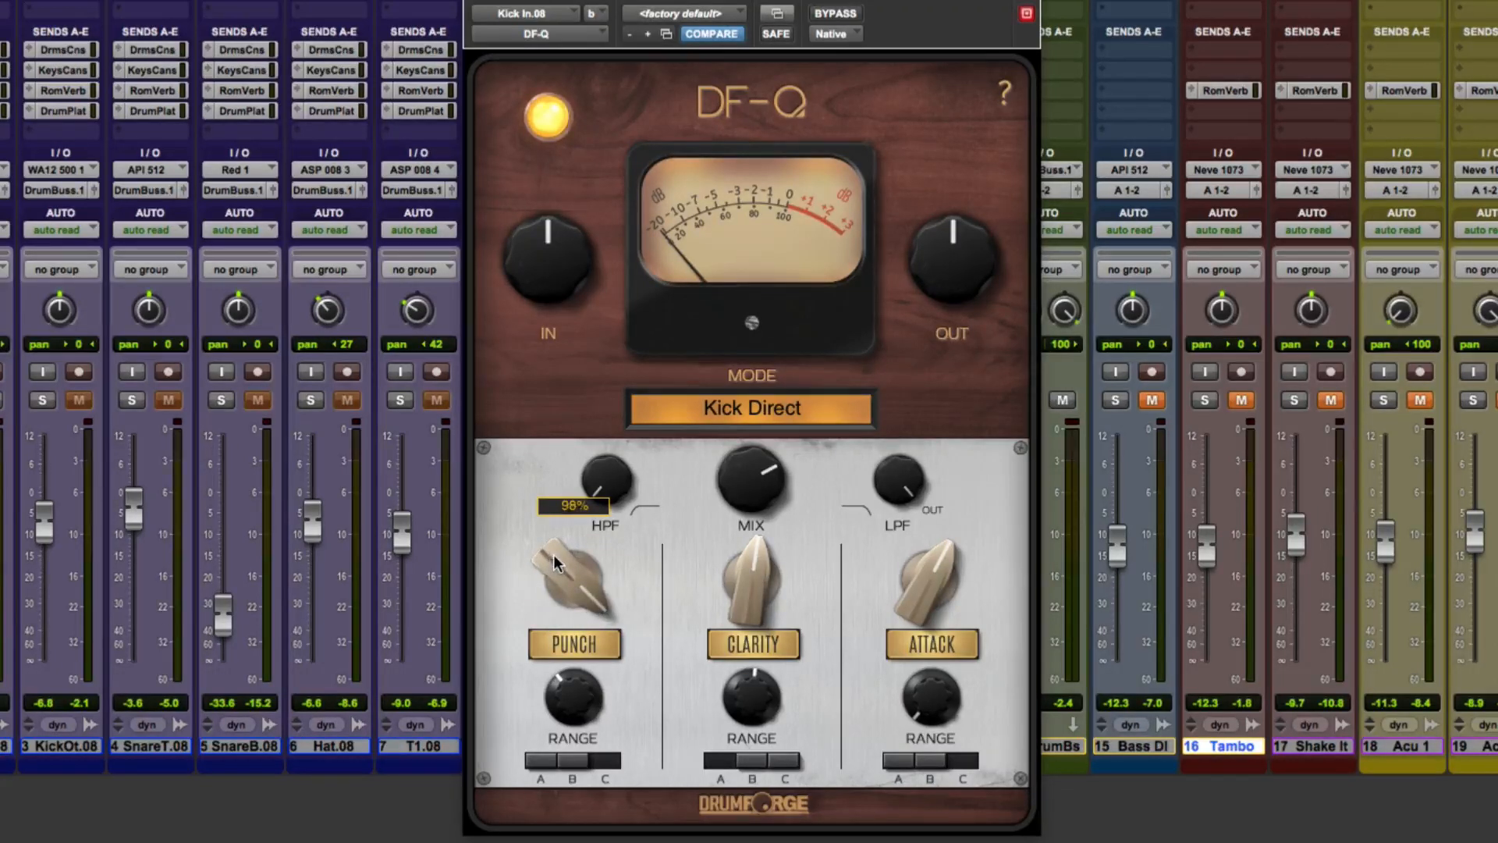
pyautogui.moveTo(559, 723); pyautogui.dragTo(561, 682)
pyautogui.moveTo(541, 764); pyautogui.dragTo(570, 765)
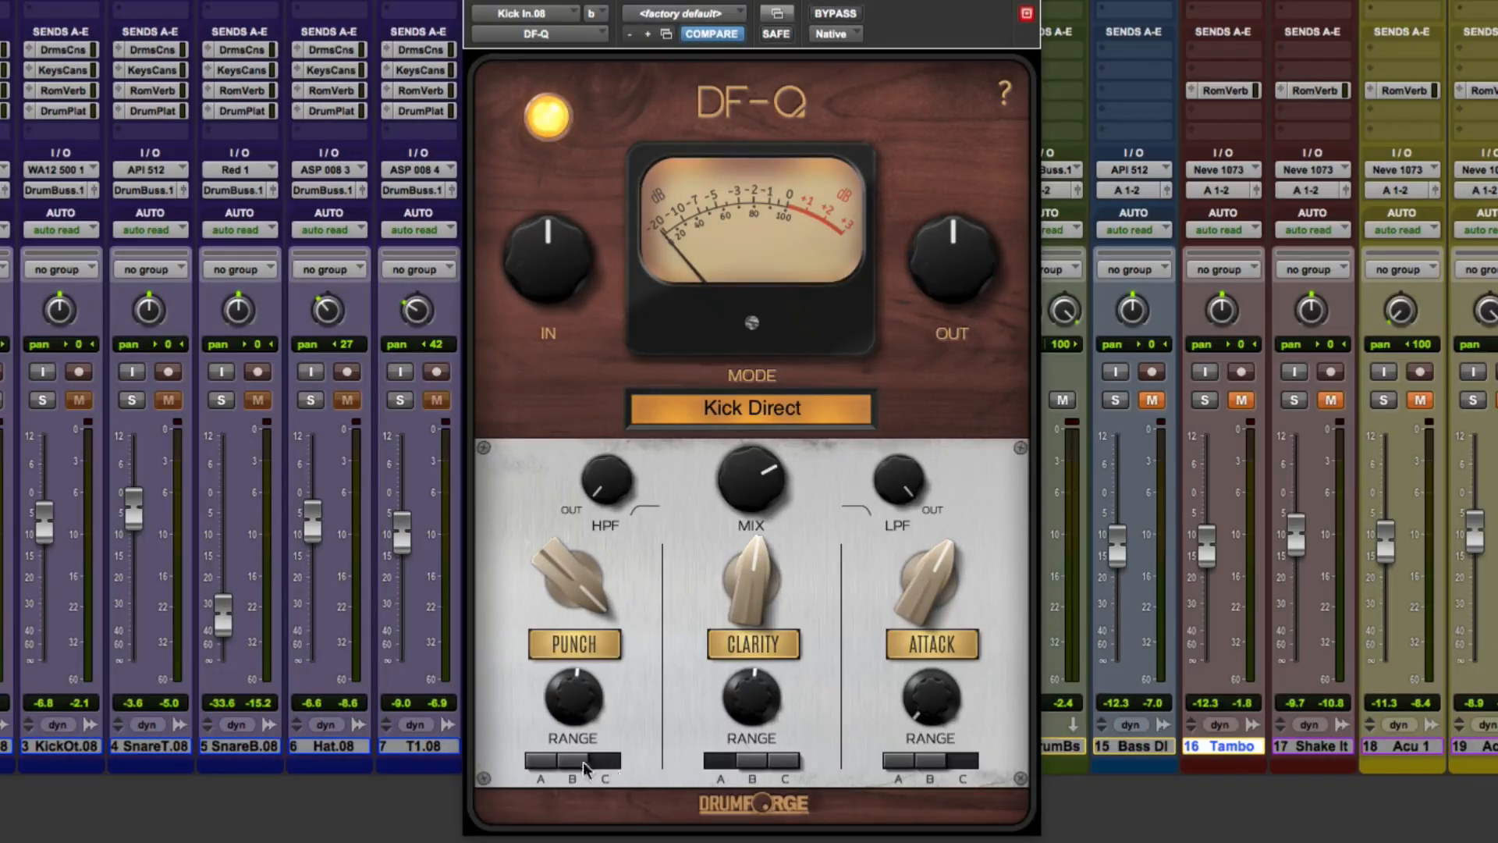
pyautogui.click(542, 762)
pyautogui.click(579, 762)
# Review the DF-Q's available drum modes, leaving Kick Direct selected
pyautogui.click(703, 406)
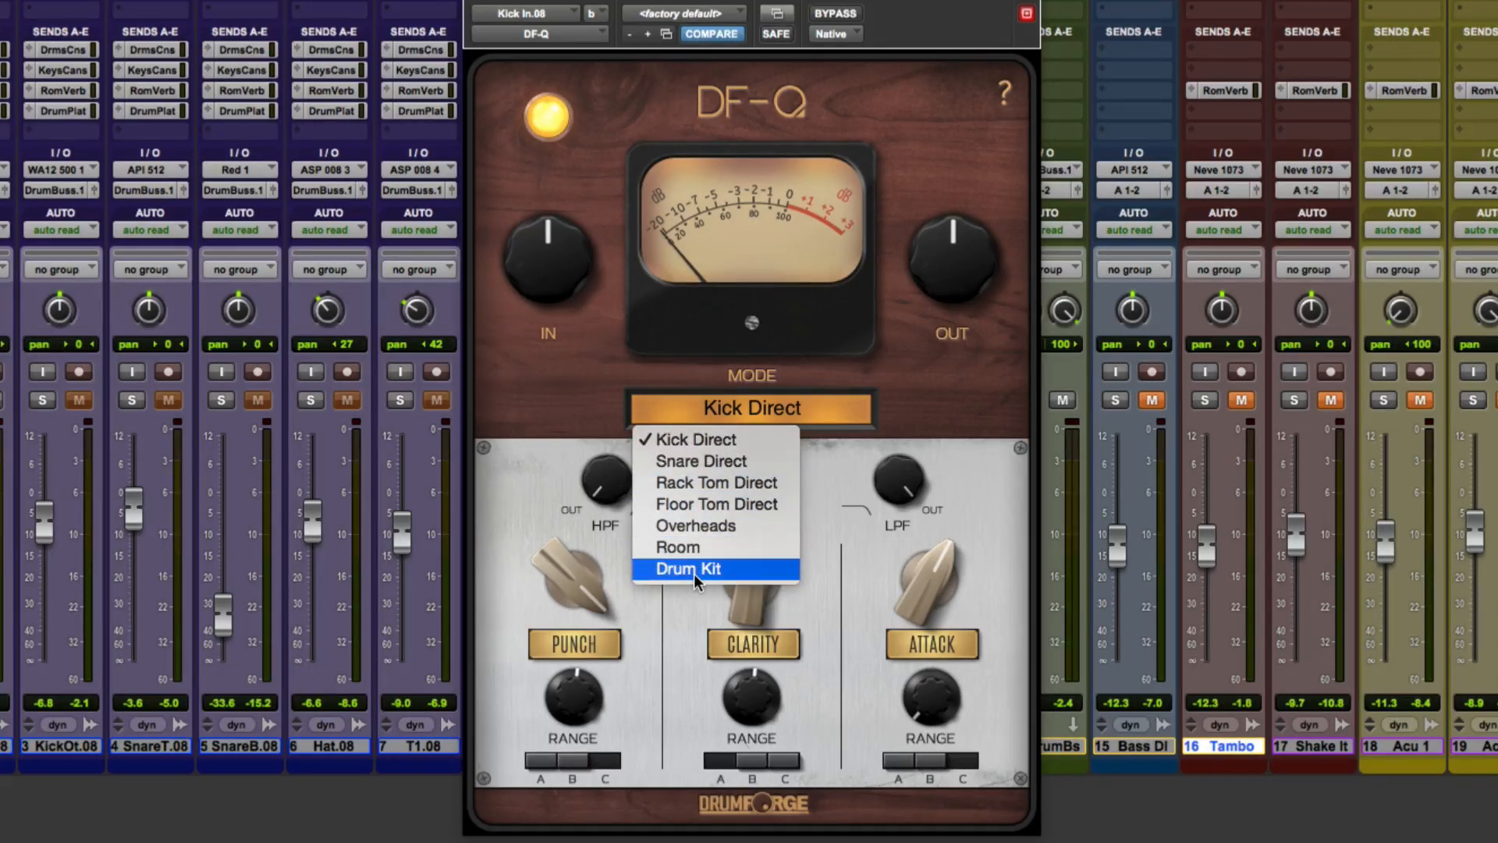
pyautogui.click(605, 377)
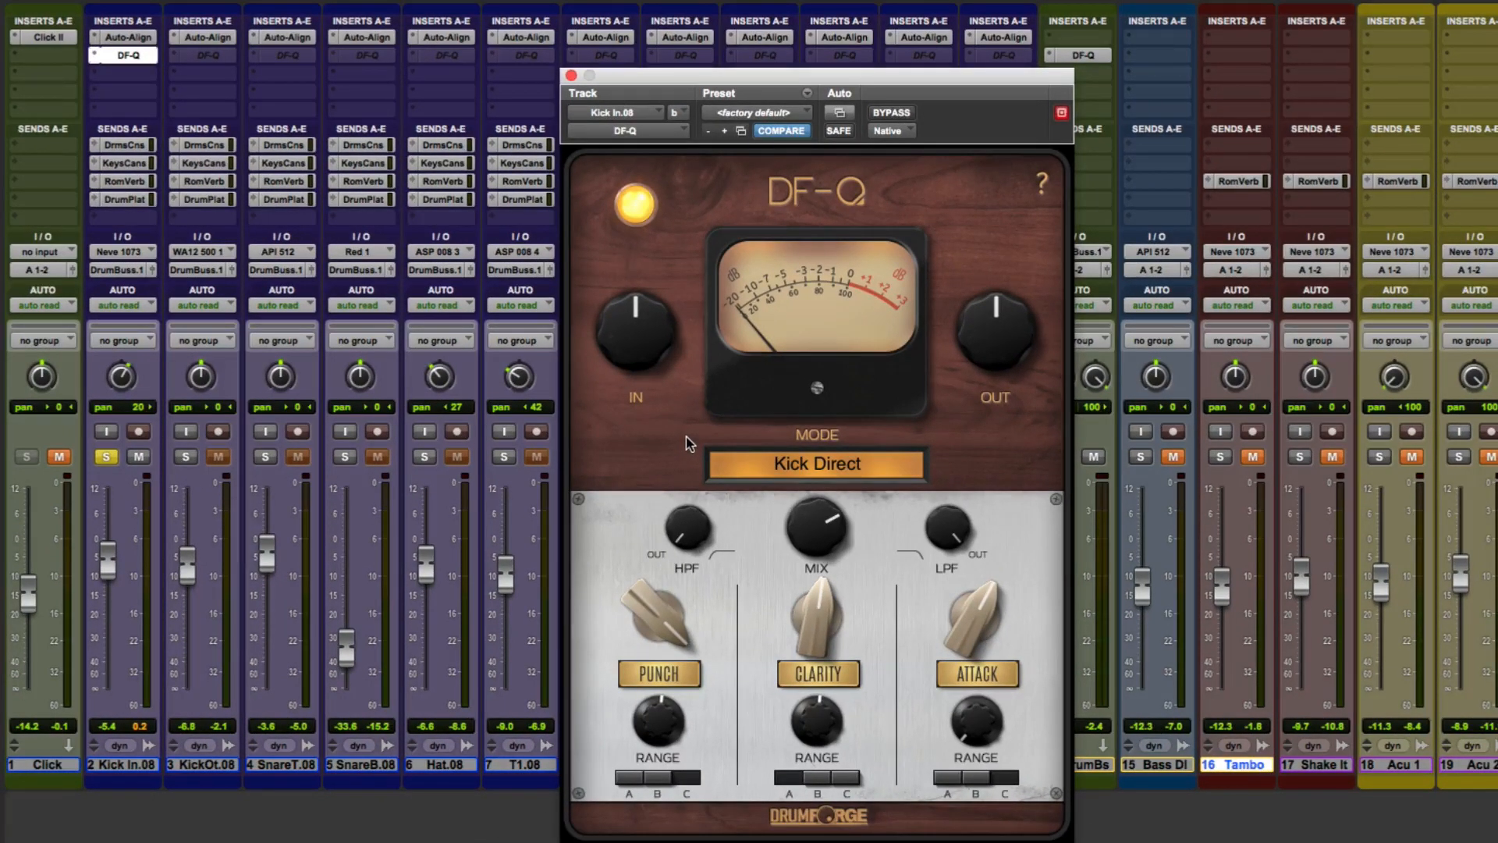
# Switch off the Punch, Clarity and Attack sections, set the Mix to maximum, and start playback
pyautogui.click(659, 673)
pyautogui.click(818, 674)
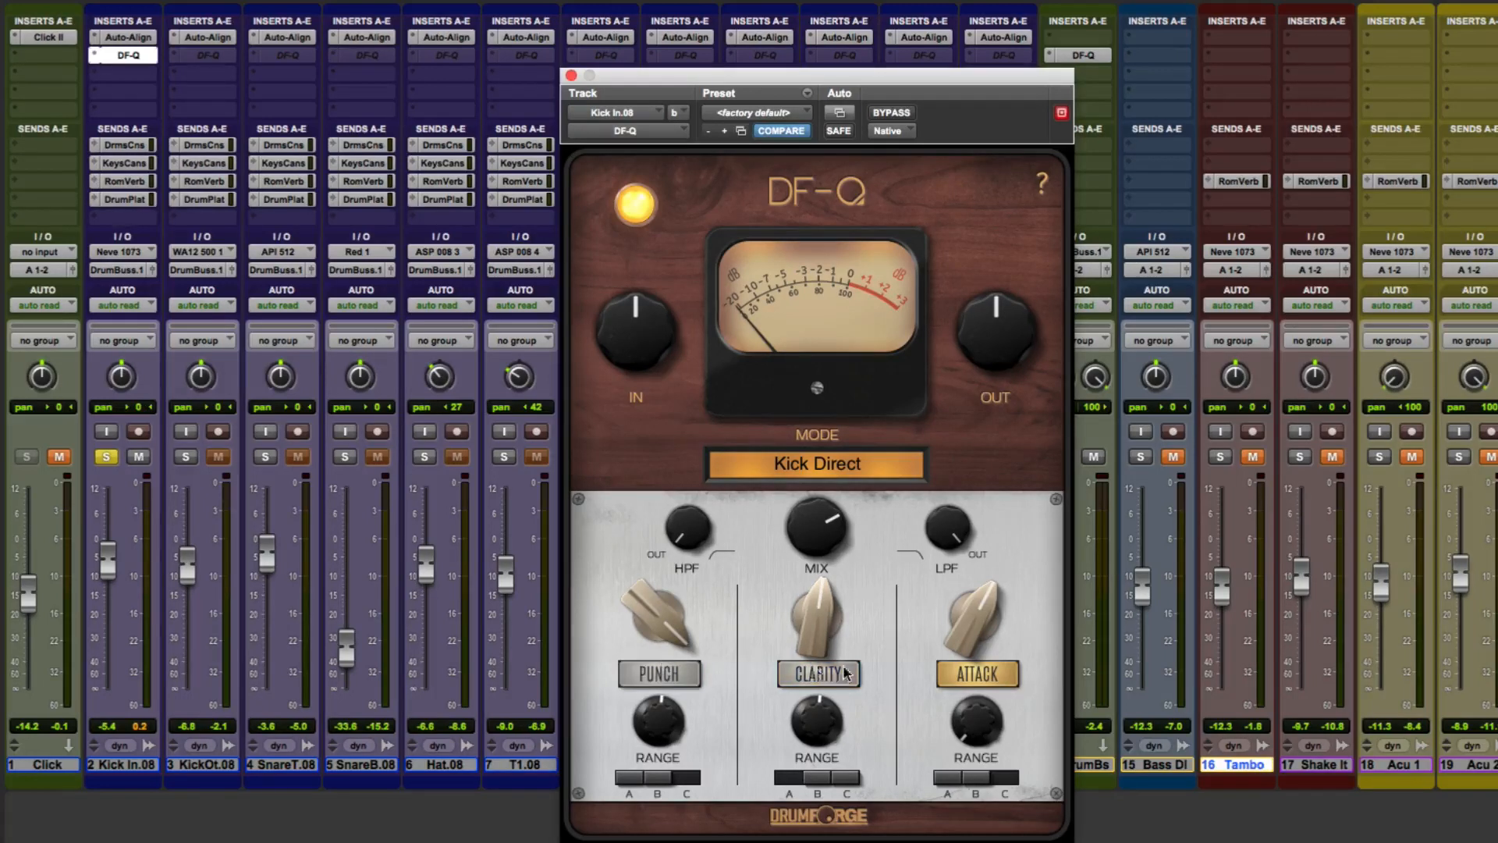
pyautogui.click(1008, 676)
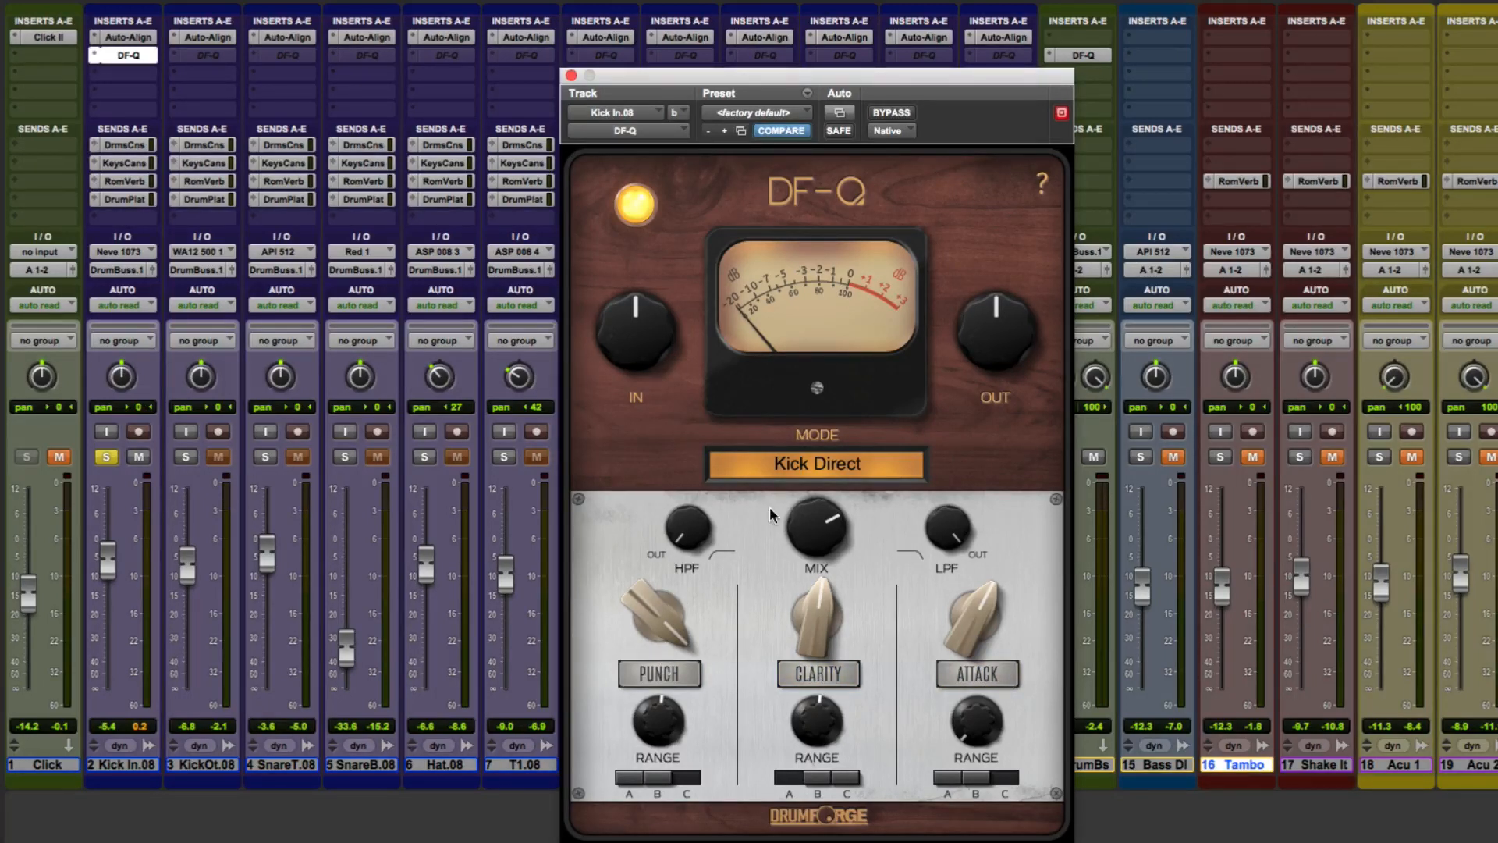
pyautogui.moveTo(818, 533); pyautogui.dragTo(828, 568)
pyautogui.press('space')
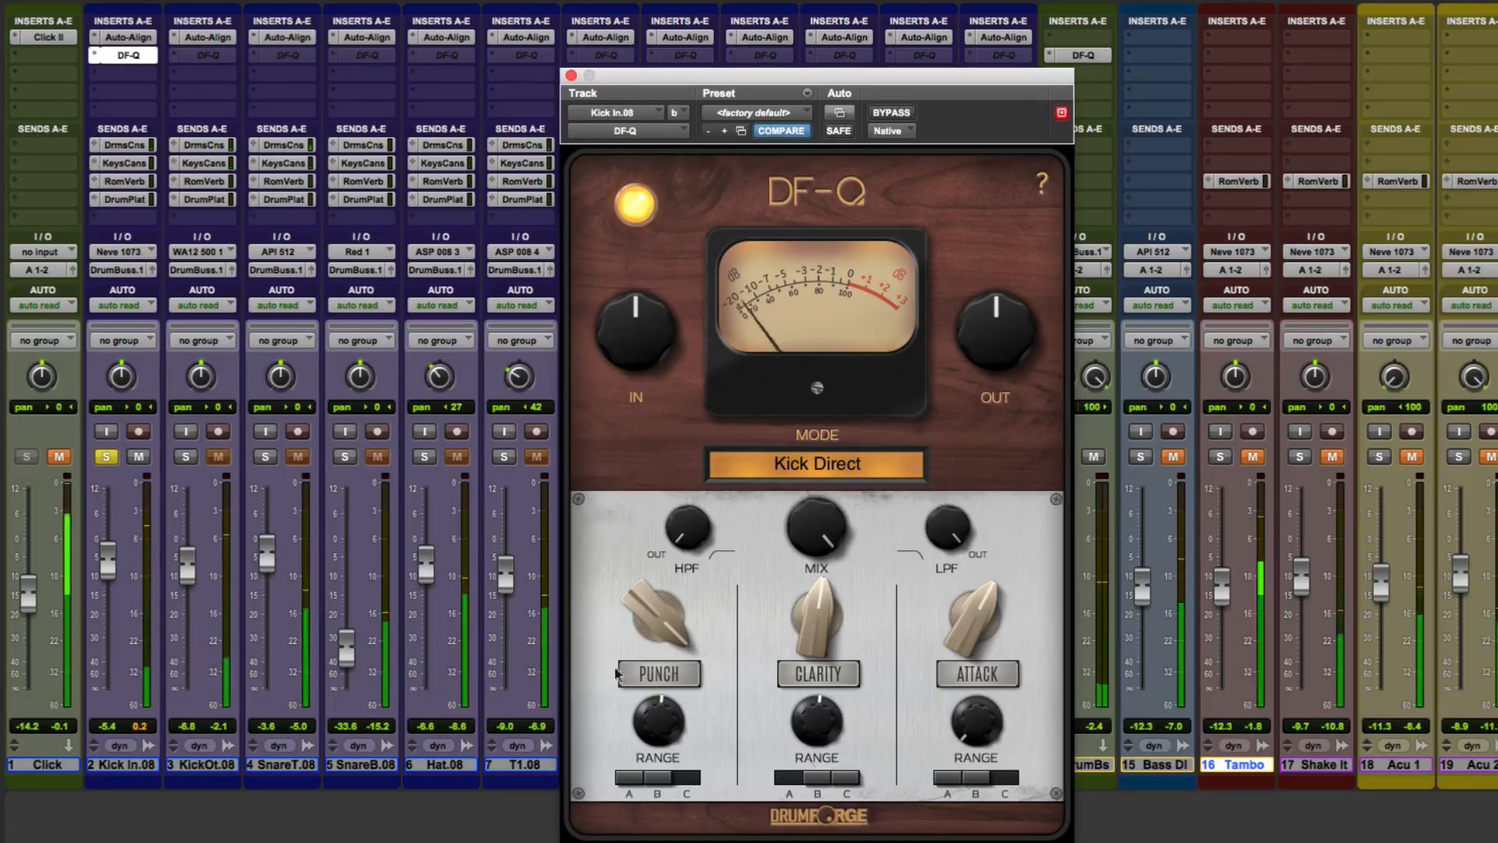
# Enable Punch with its amount slightly below maximum and range at 43%, and raise the DF-Q's input gain
pyautogui.click(661, 675)
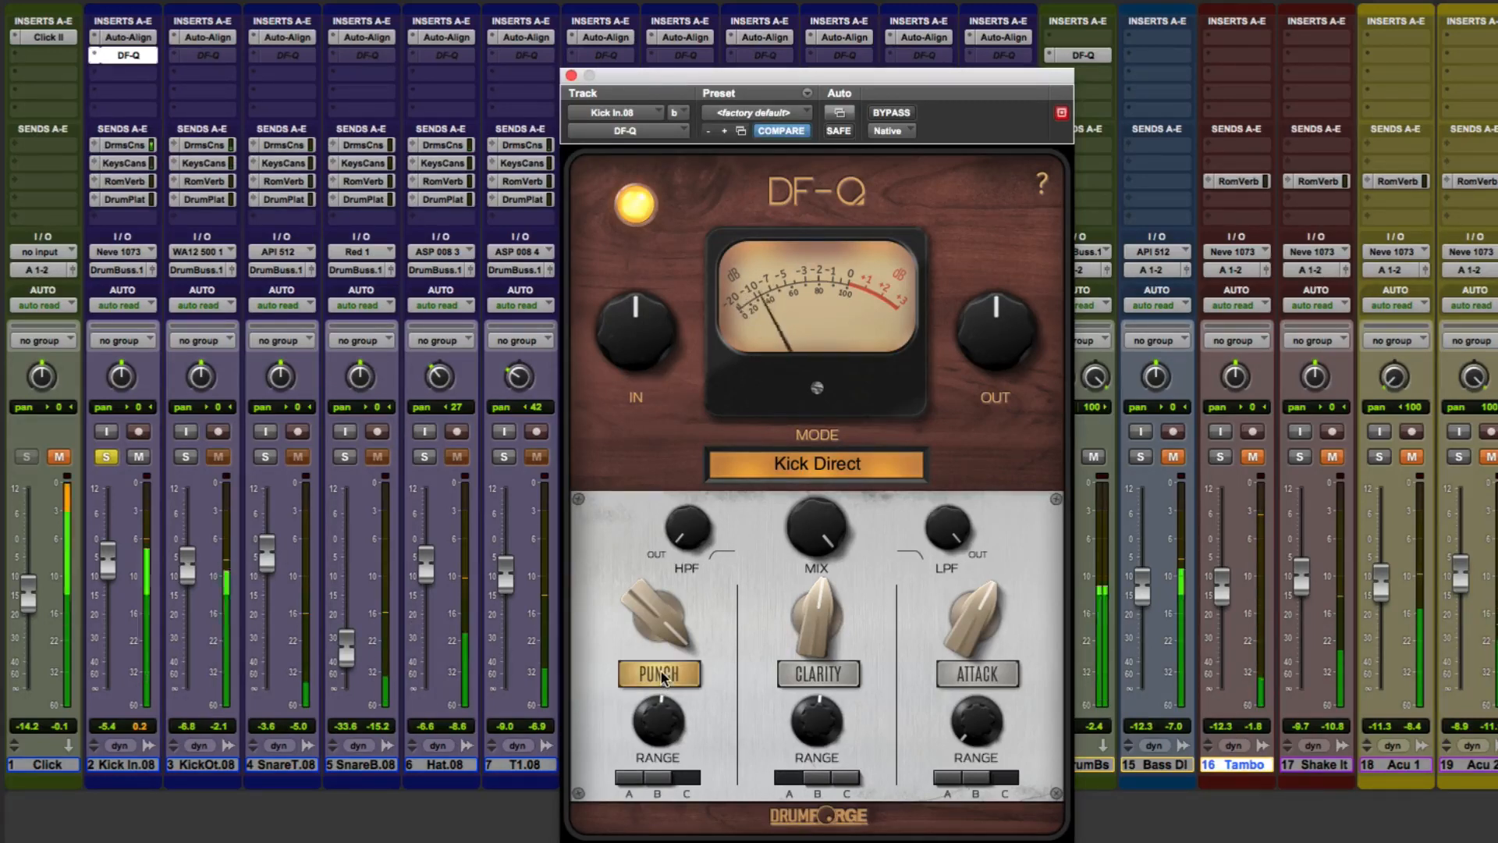
pyautogui.moveTo(649, 602); pyautogui.dragTo(648, 634)
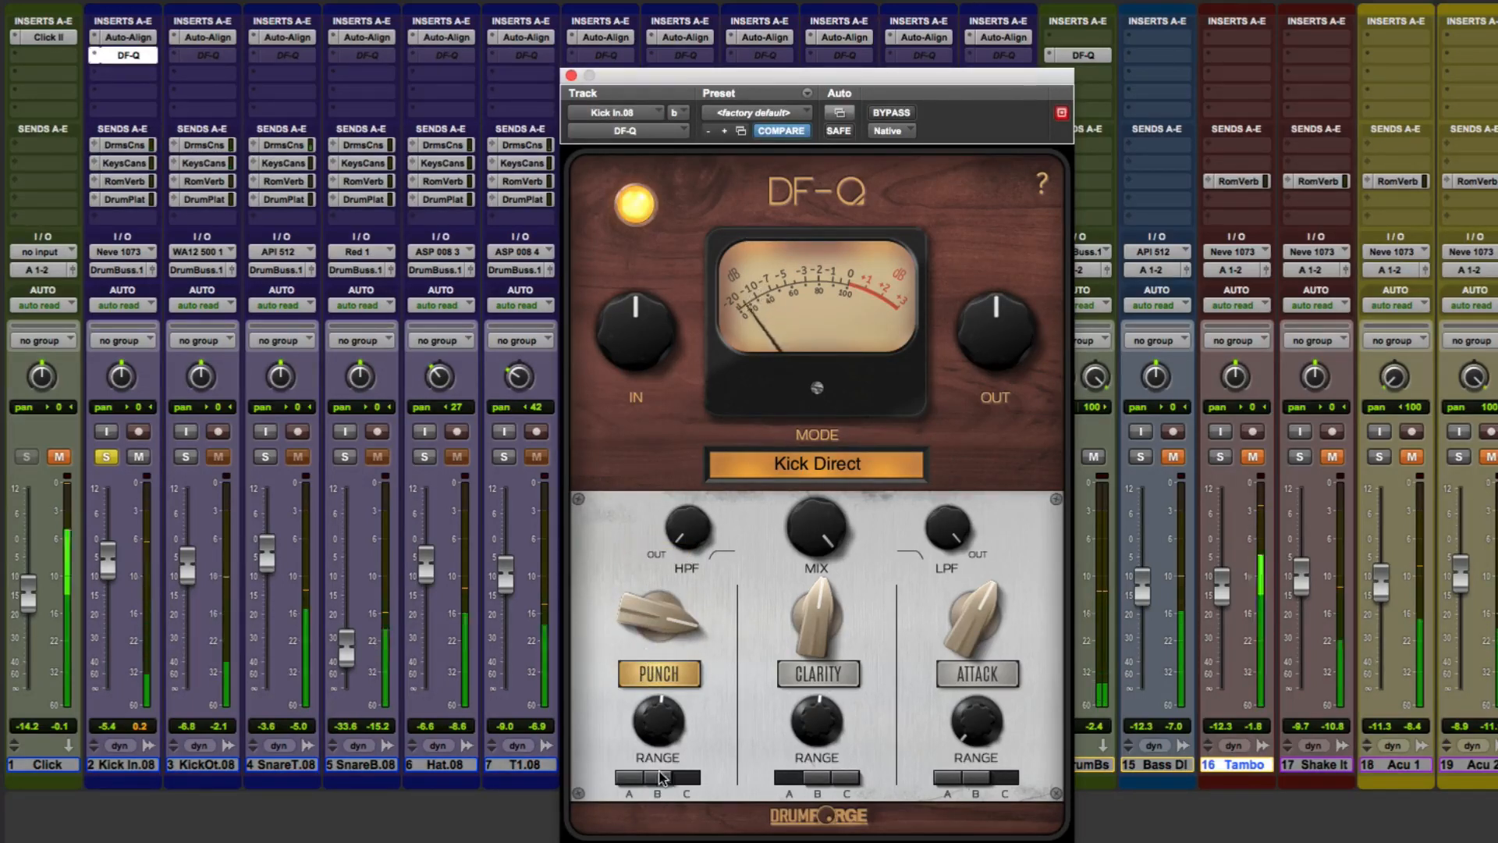
pyautogui.moveTo(657, 729)
pyautogui.mouseDown()
pyautogui.moveTo(653, 681)
pyautogui.moveTo(654, 775)
pyautogui.moveTo(660, 683)
pyautogui.moveTo(657, 733)
pyautogui.mouseUp()
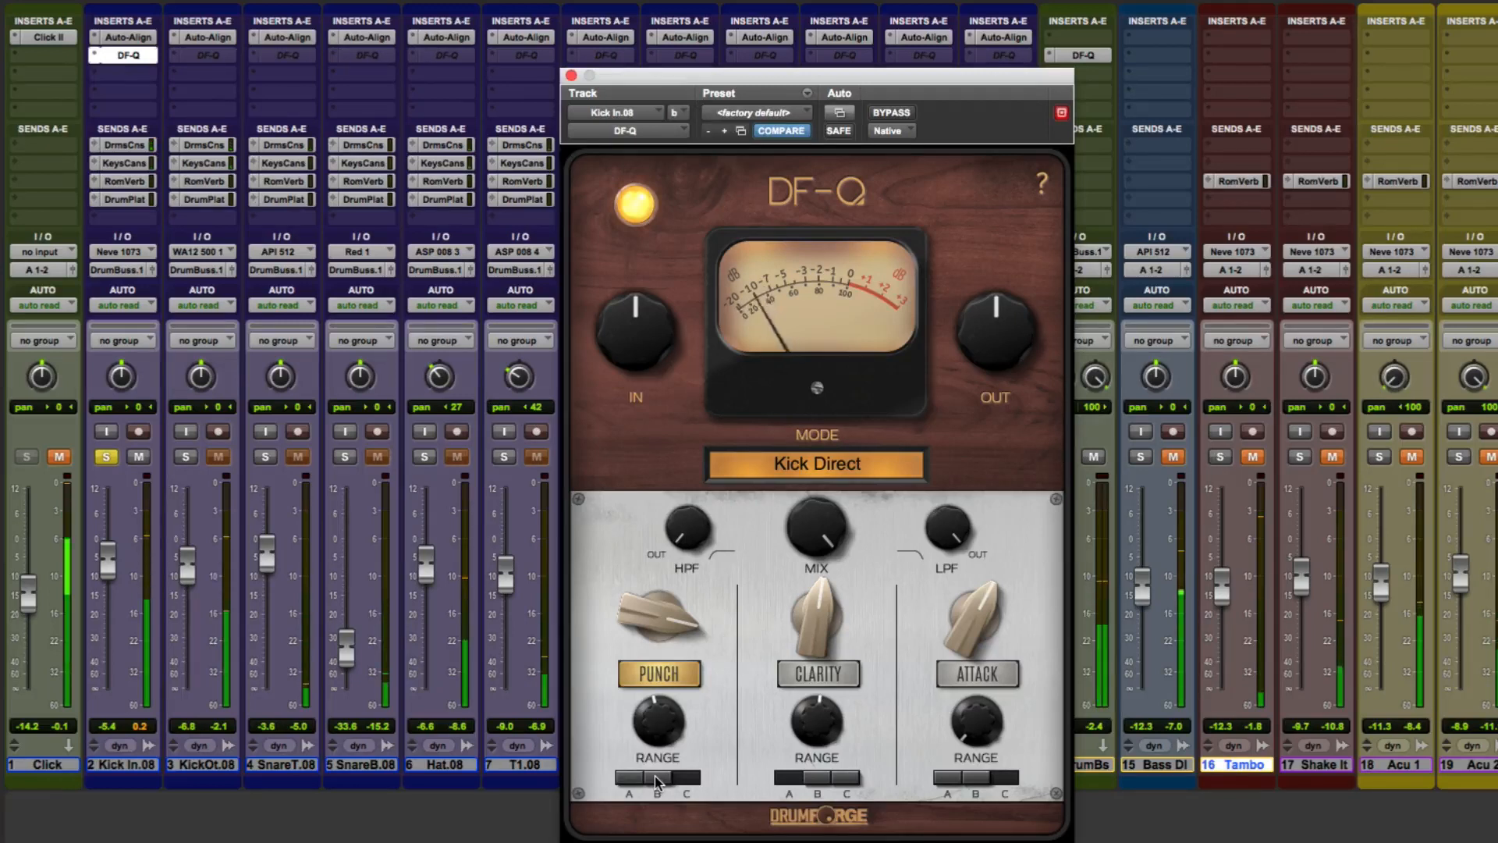
pyautogui.moveTo(658, 727)
pyautogui.mouseDown()
pyautogui.moveTo(656, 783)
pyautogui.moveTo(661, 715)
pyautogui.mouseUp()
pyautogui.moveTo(657, 726); pyautogui.dragTo(658, 669)
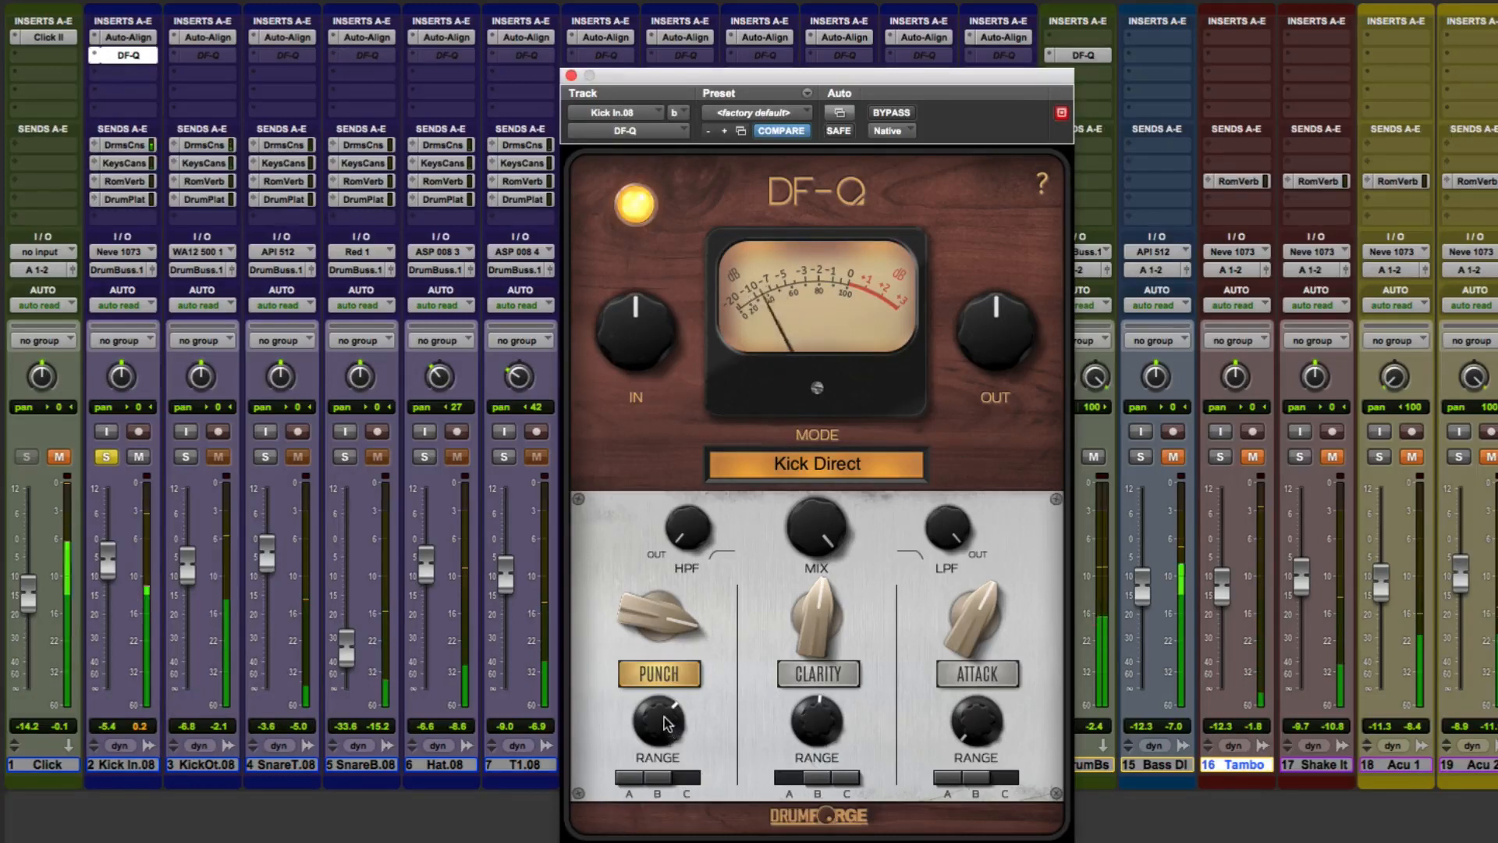
pyautogui.moveTo(667, 723); pyautogui.dragTo(660, 745)
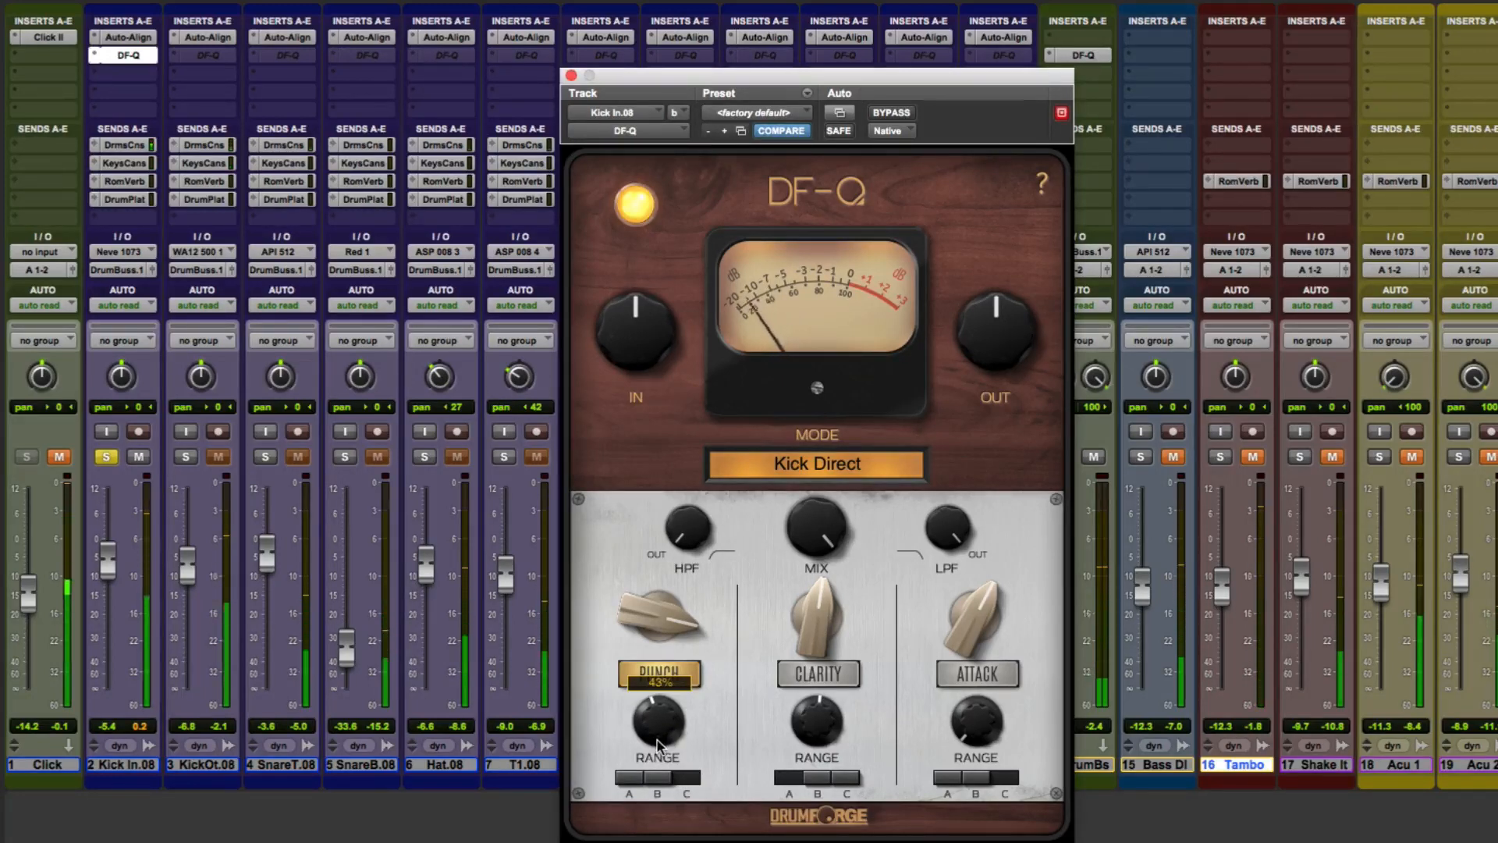
pyautogui.moveTo(648, 596); pyautogui.dragTo(683, 555)
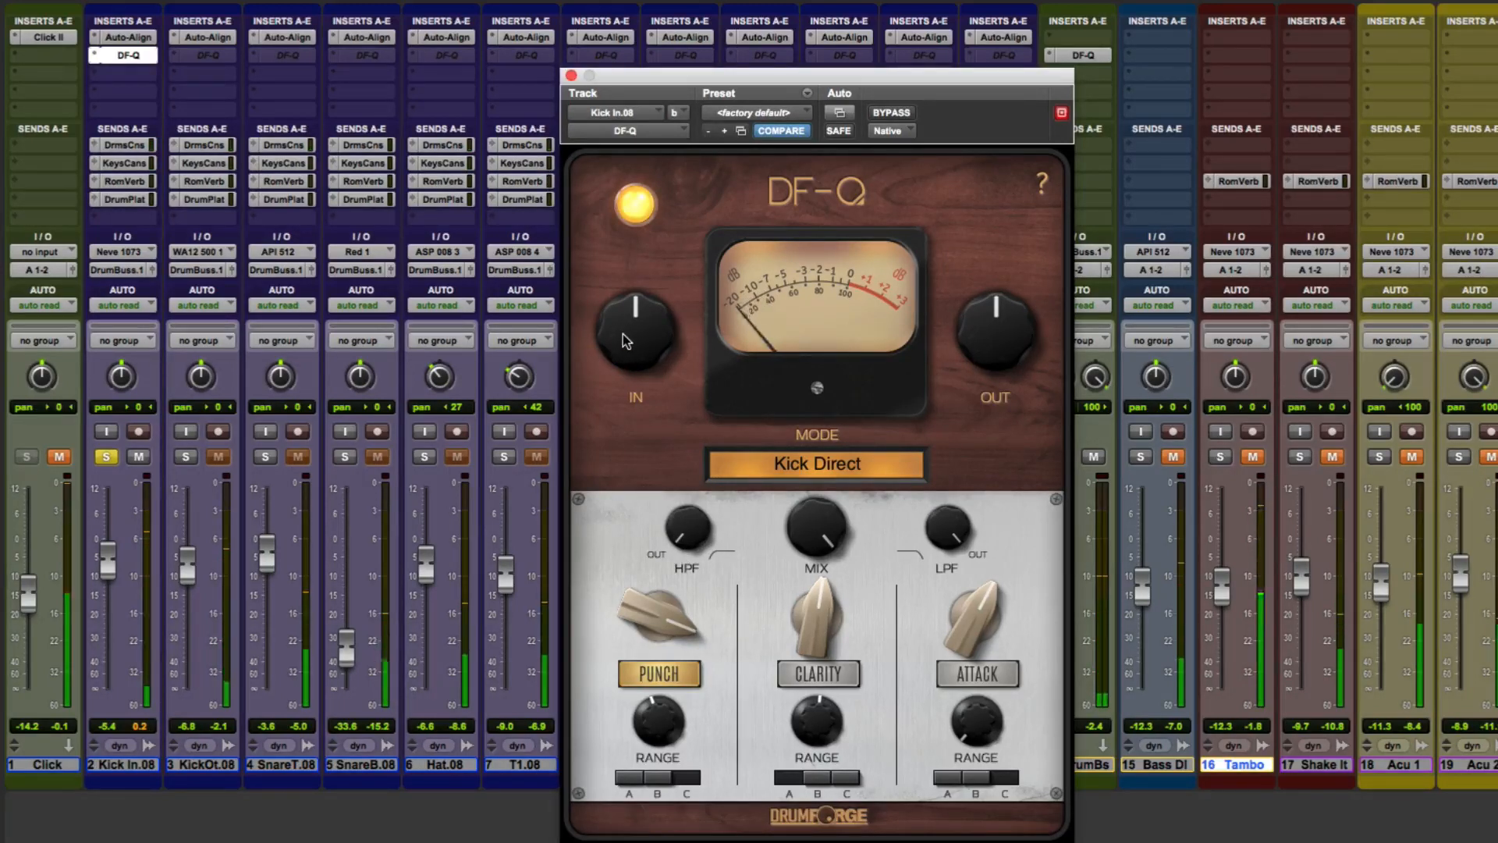
pyautogui.moveTo(623, 334); pyautogui.dragTo(623, 319)
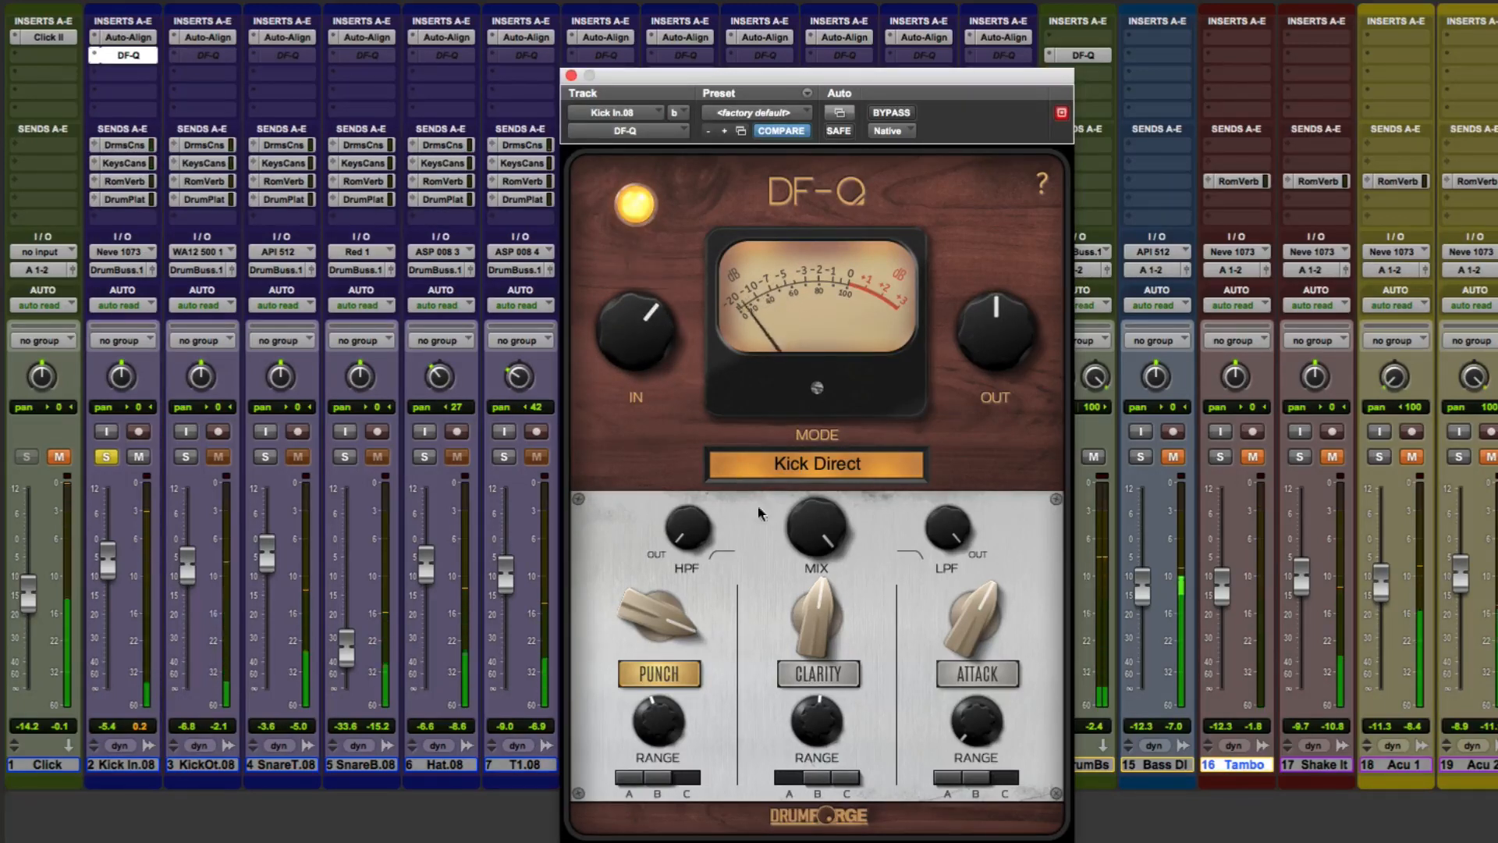
# Enable Clarity, raise its amount to slightly below maximum, lower its range a little, and keep range band A
pyautogui.click(819, 683)
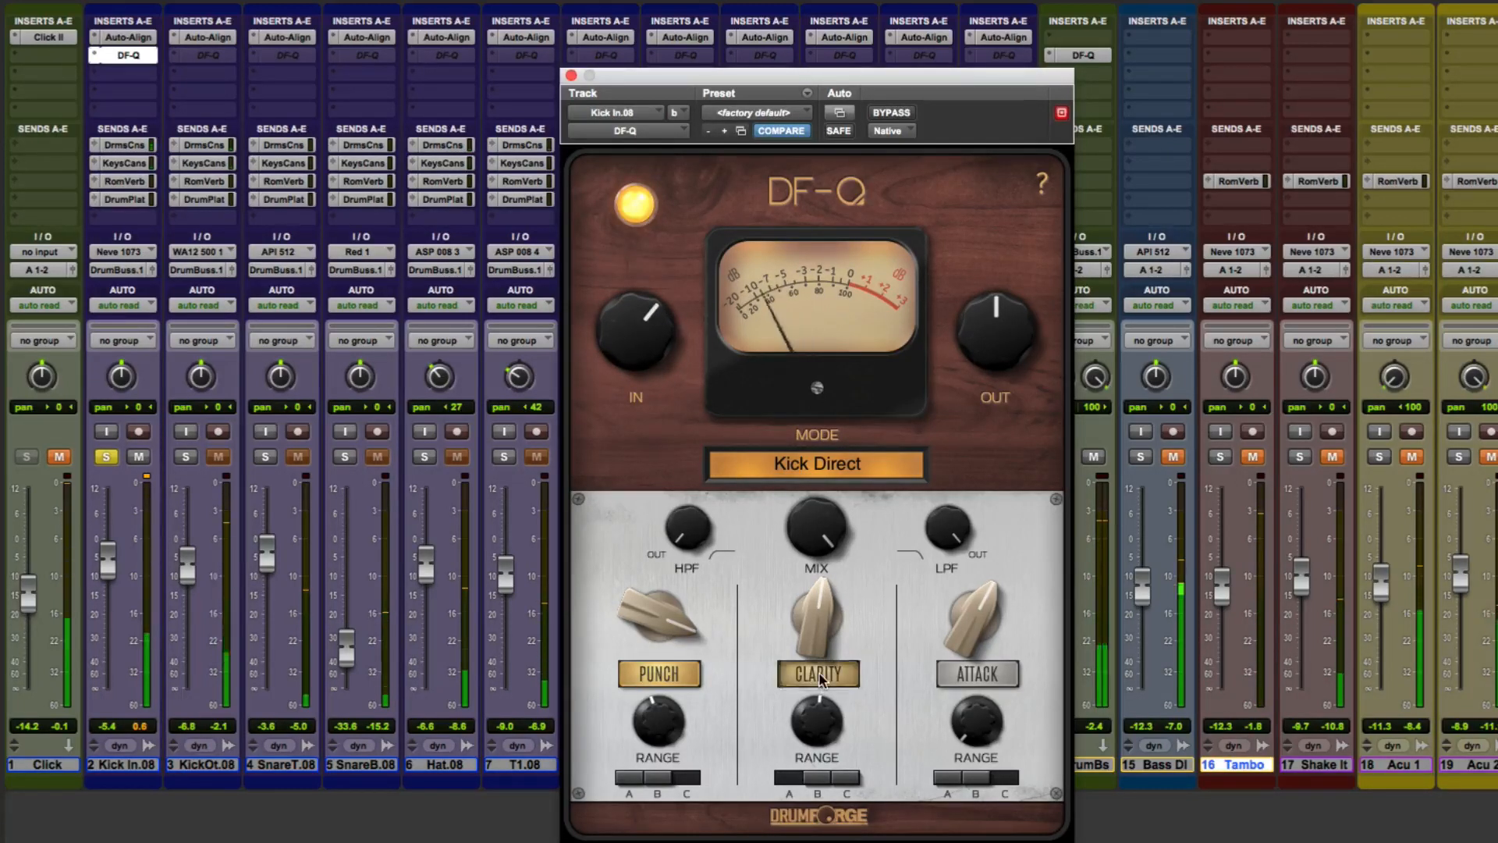
pyautogui.moveTo(811, 625); pyautogui.dragTo(822, 680)
pyautogui.click(814, 778)
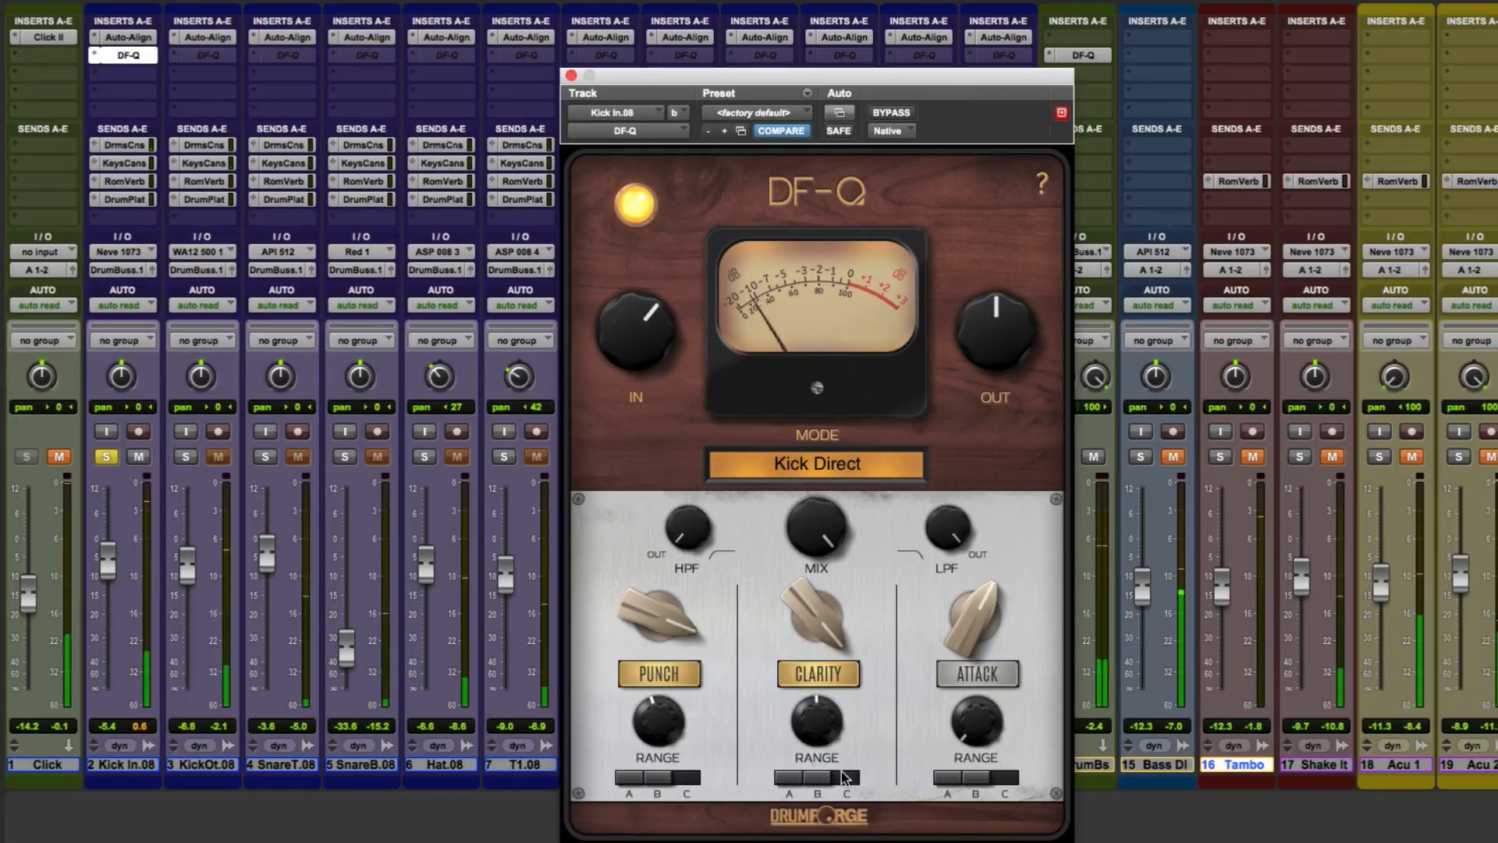
pyautogui.moveTo(817, 725)
pyautogui.mouseDown()
pyautogui.moveTo(817, 686)
pyautogui.moveTo(816, 722)
pyautogui.mouseUp()
pyautogui.click(789, 775)
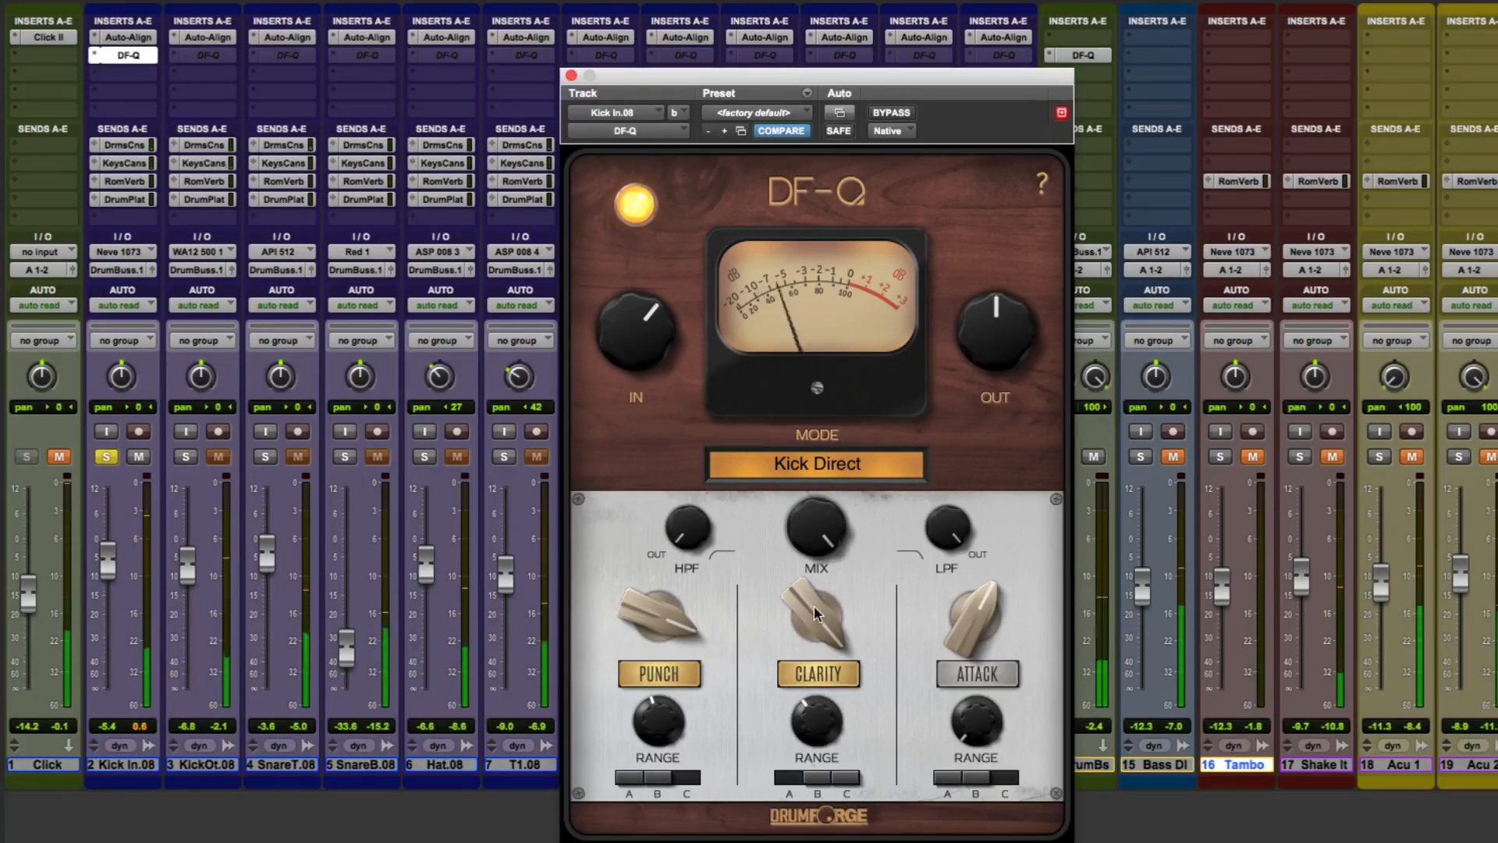
pyautogui.moveTo(813, 607); pyautogui.dragTo(813, 621)
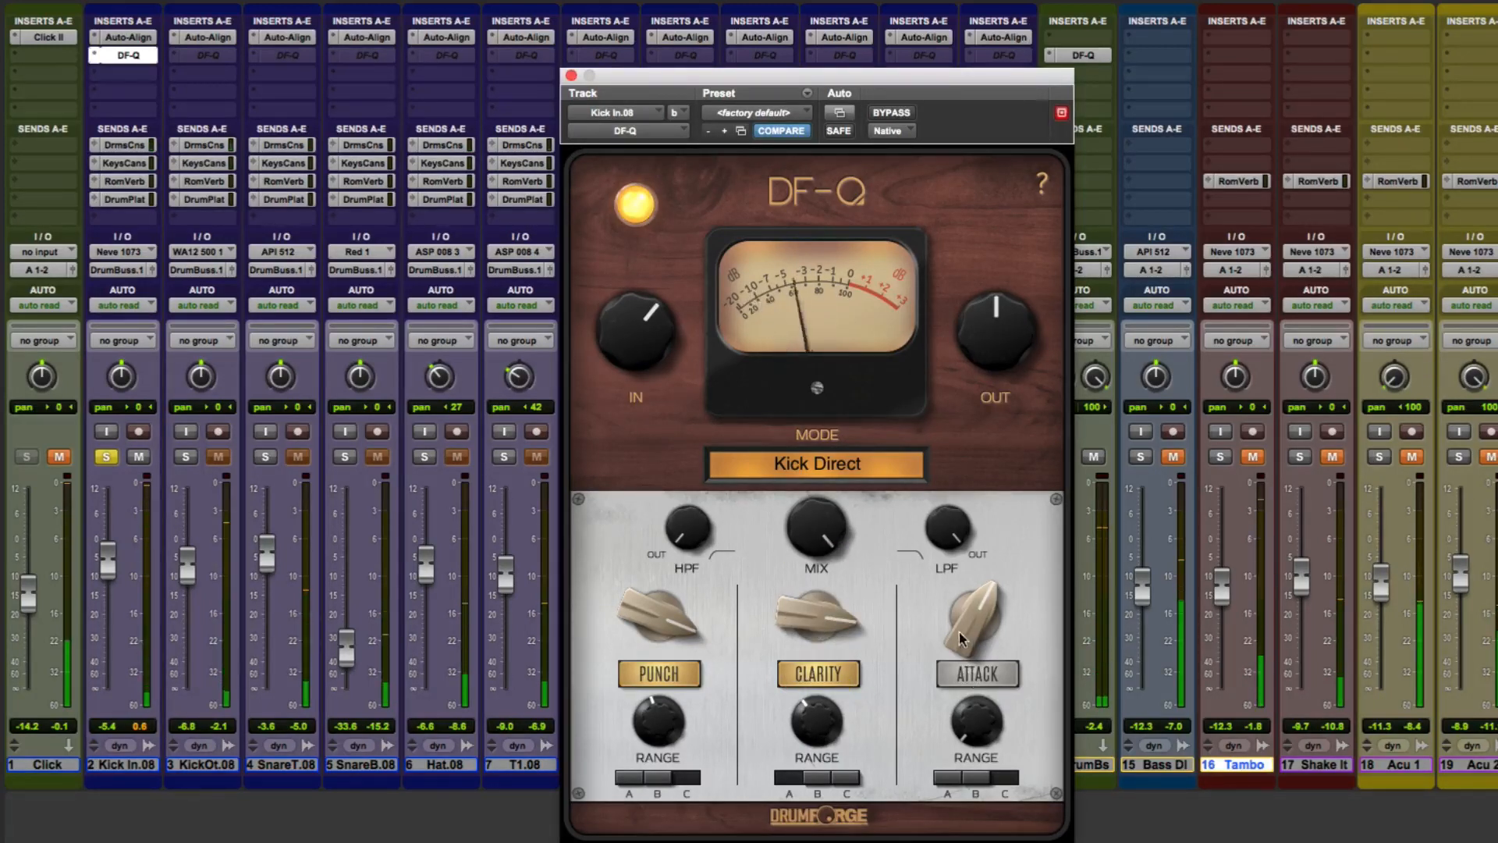
# Enable Attack with its amount at 70%, range just below the midpoint and range band C, and fine-tune the Mix
pyautogui.moveTo(958, 632); pyautogui.dragTo(956, 532)
pyautogui.click(971, 677)
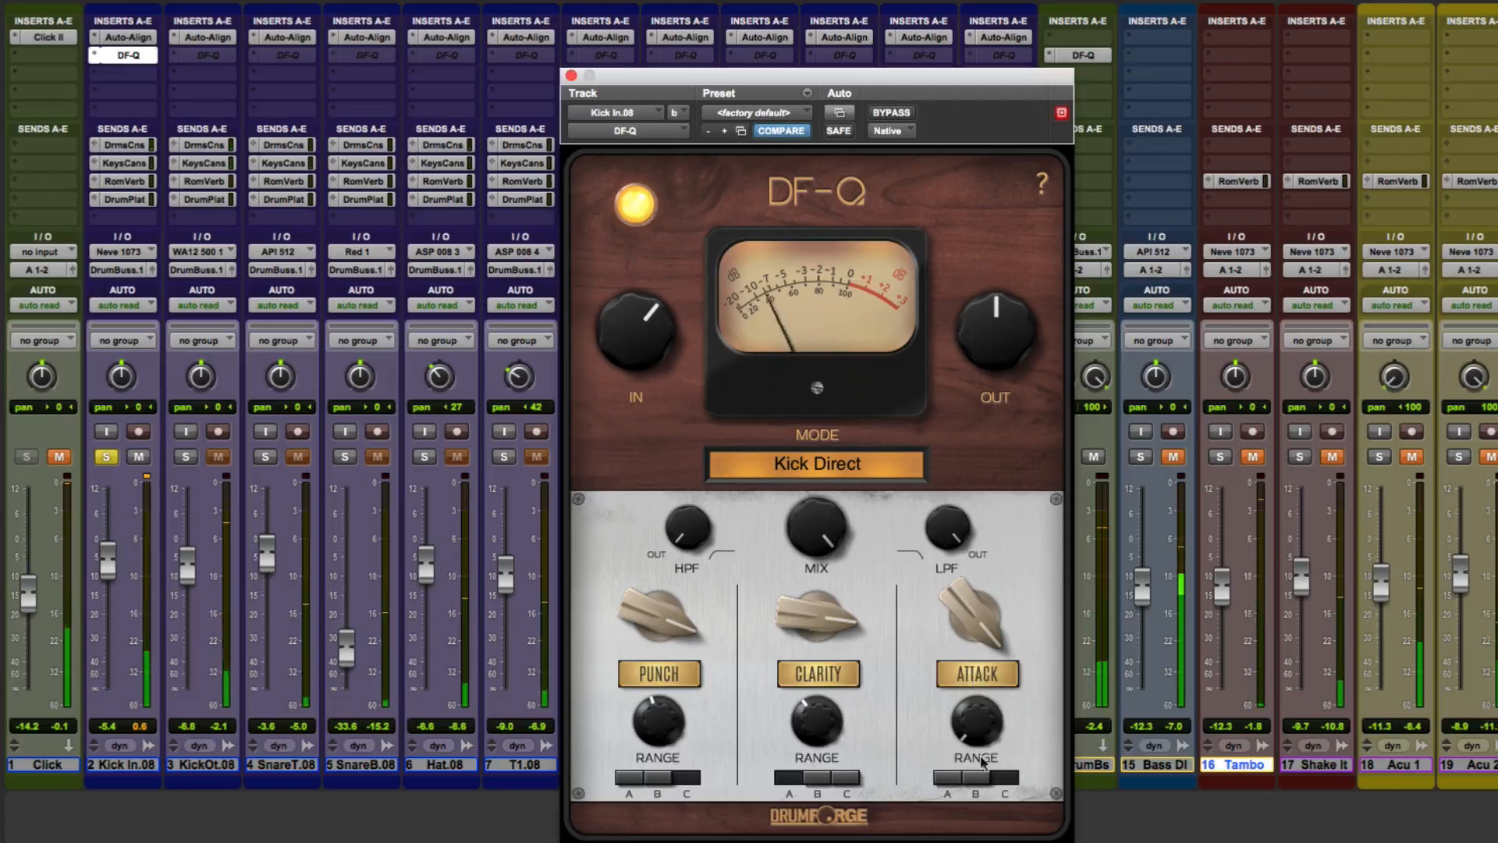
pyautogui.moveTo(972, 707); pyautogui.dragTo(976, 633)
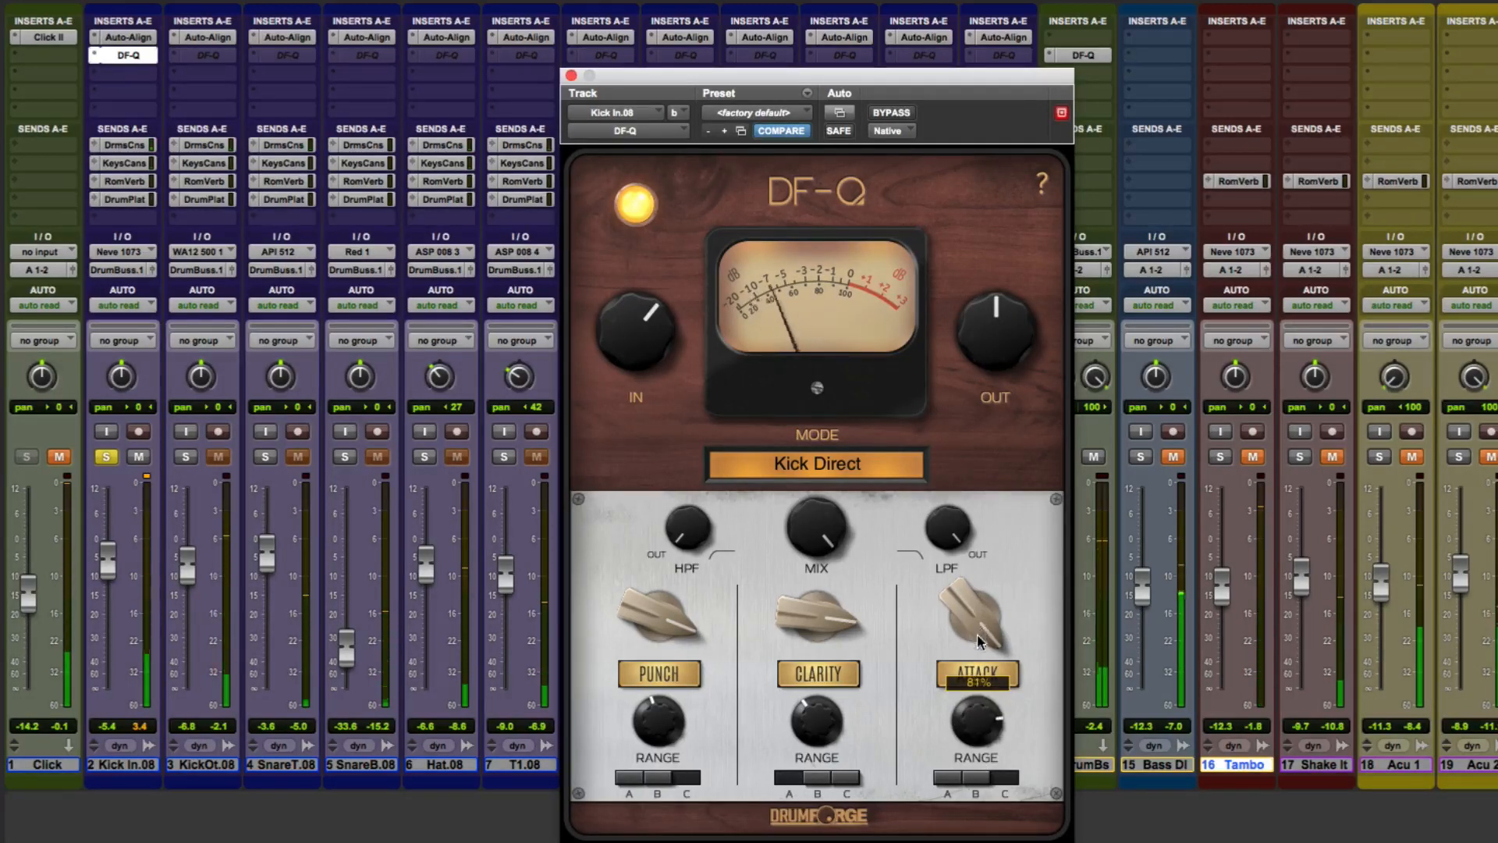
pyautogui.click(974, 779)
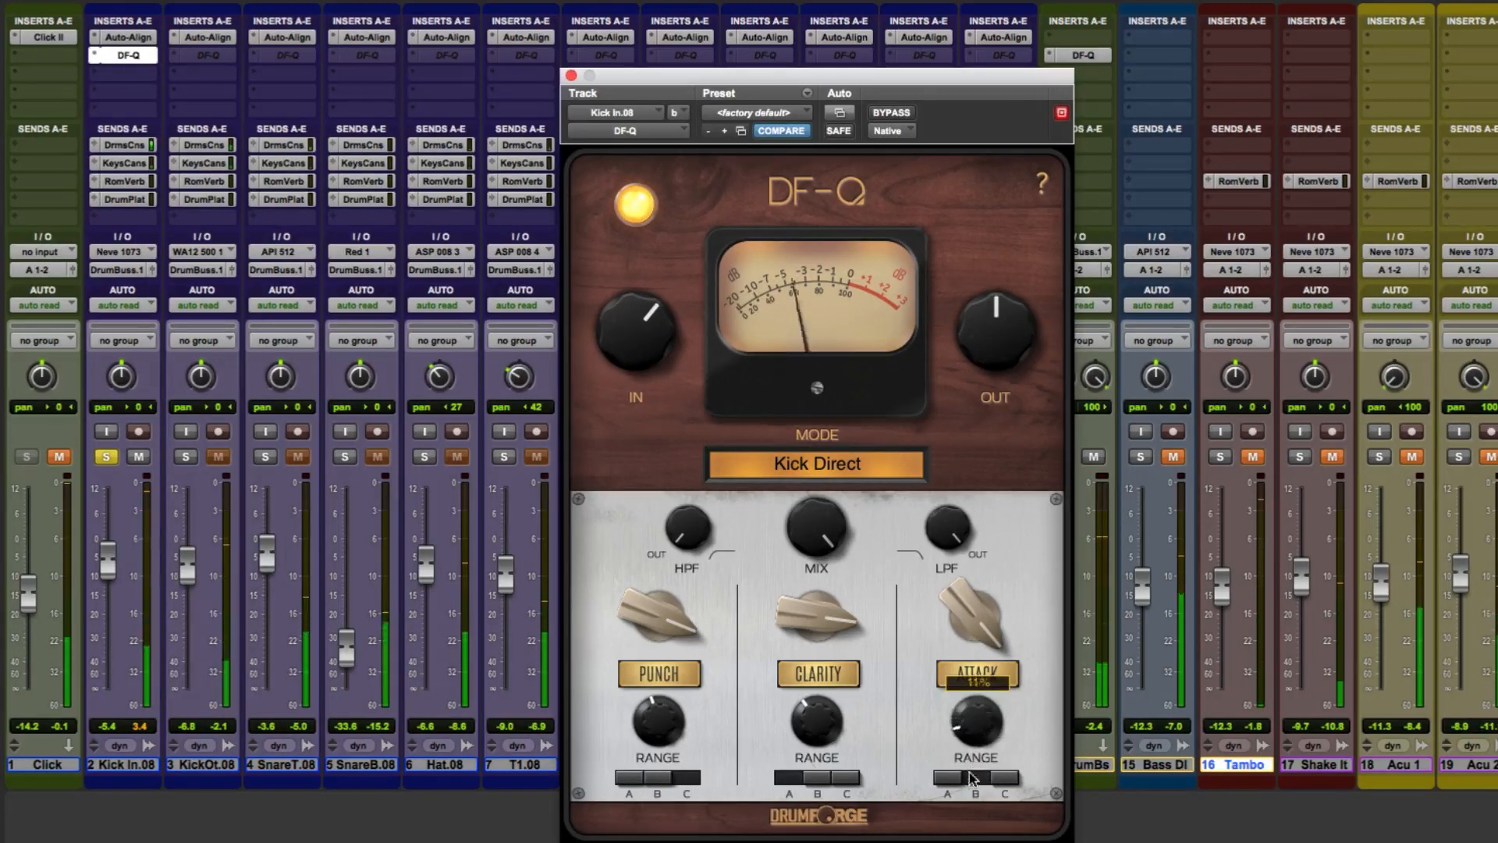
pyautogui.moveTo(969, 771); pyautogui.dragTo(978, 727)
pyautogui.moveTo(972, 615); pyautogui.dragTo(972, 638)
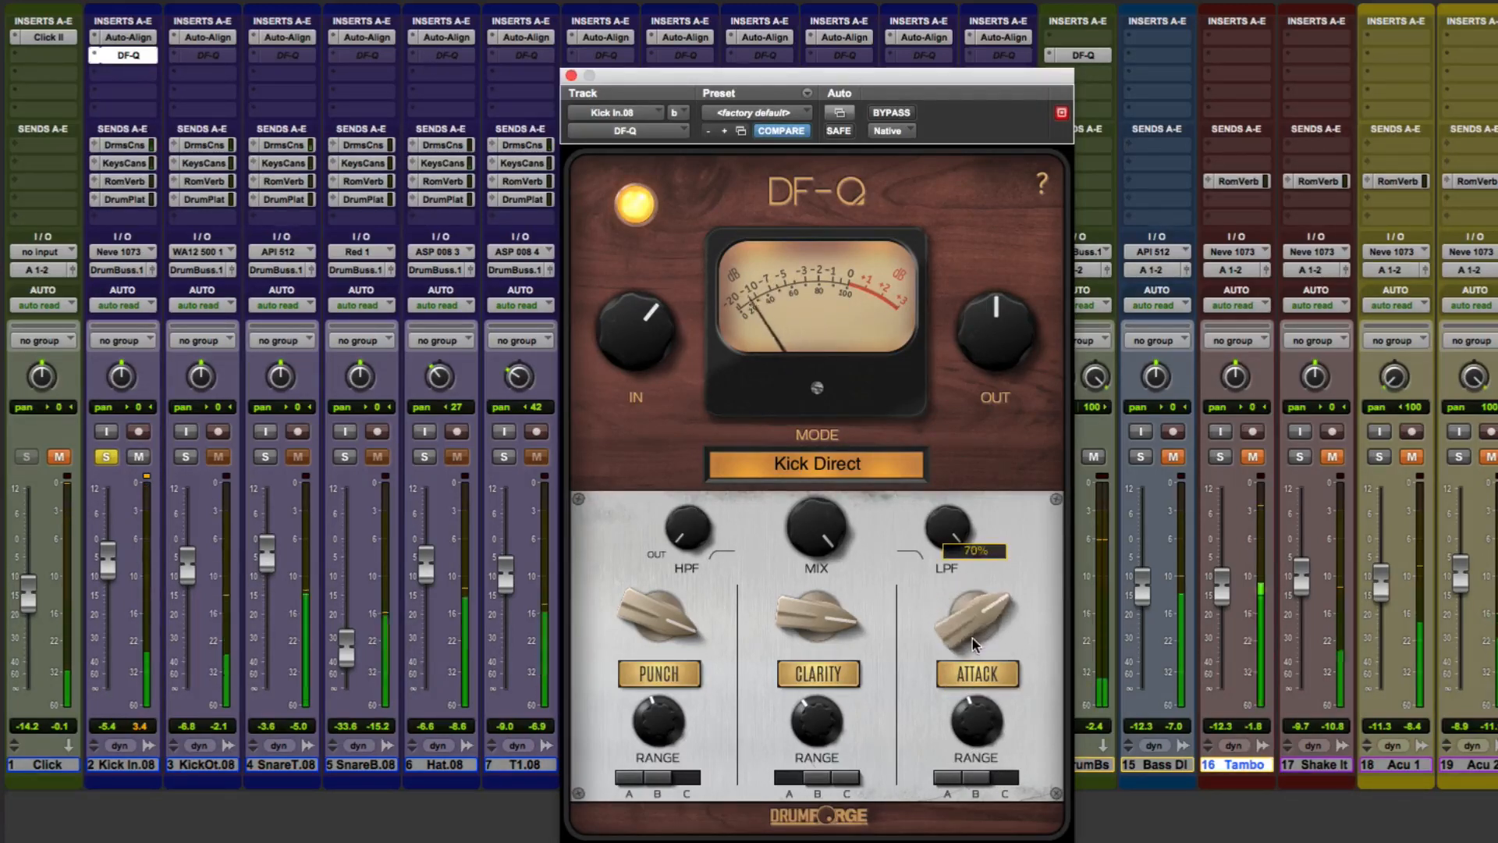
pyautogui.moveTo(972, 713); pyautogui.dragTo(973, 726)
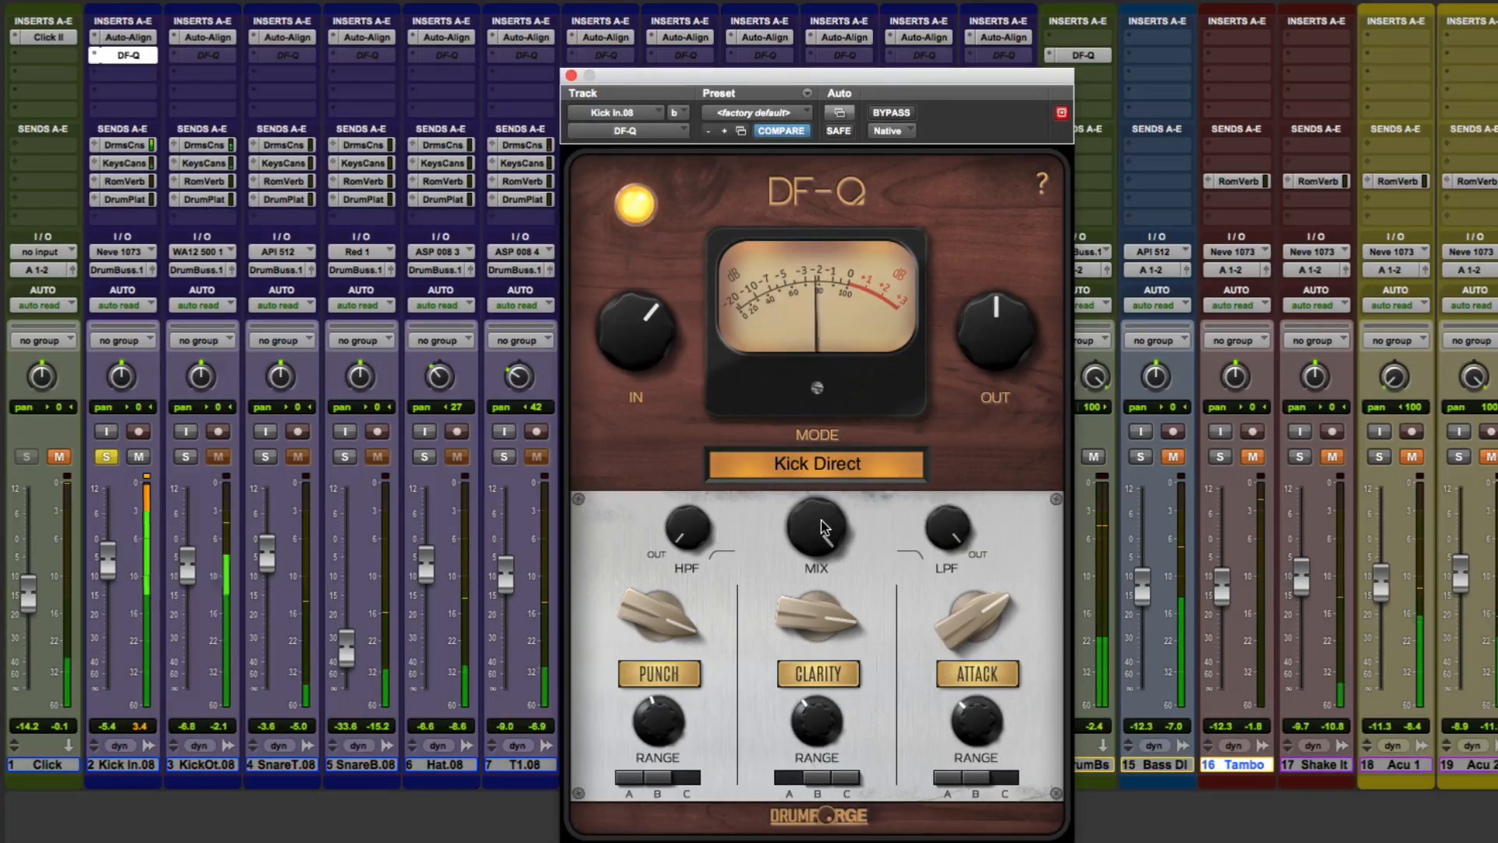
pyautogui.moveTo(823, 528)
pyautogui.mouseDown()
pyautogui.moveTo(824, 601)
pyautogui.moveTo(828, 528)
pyautogui.mouseUp()
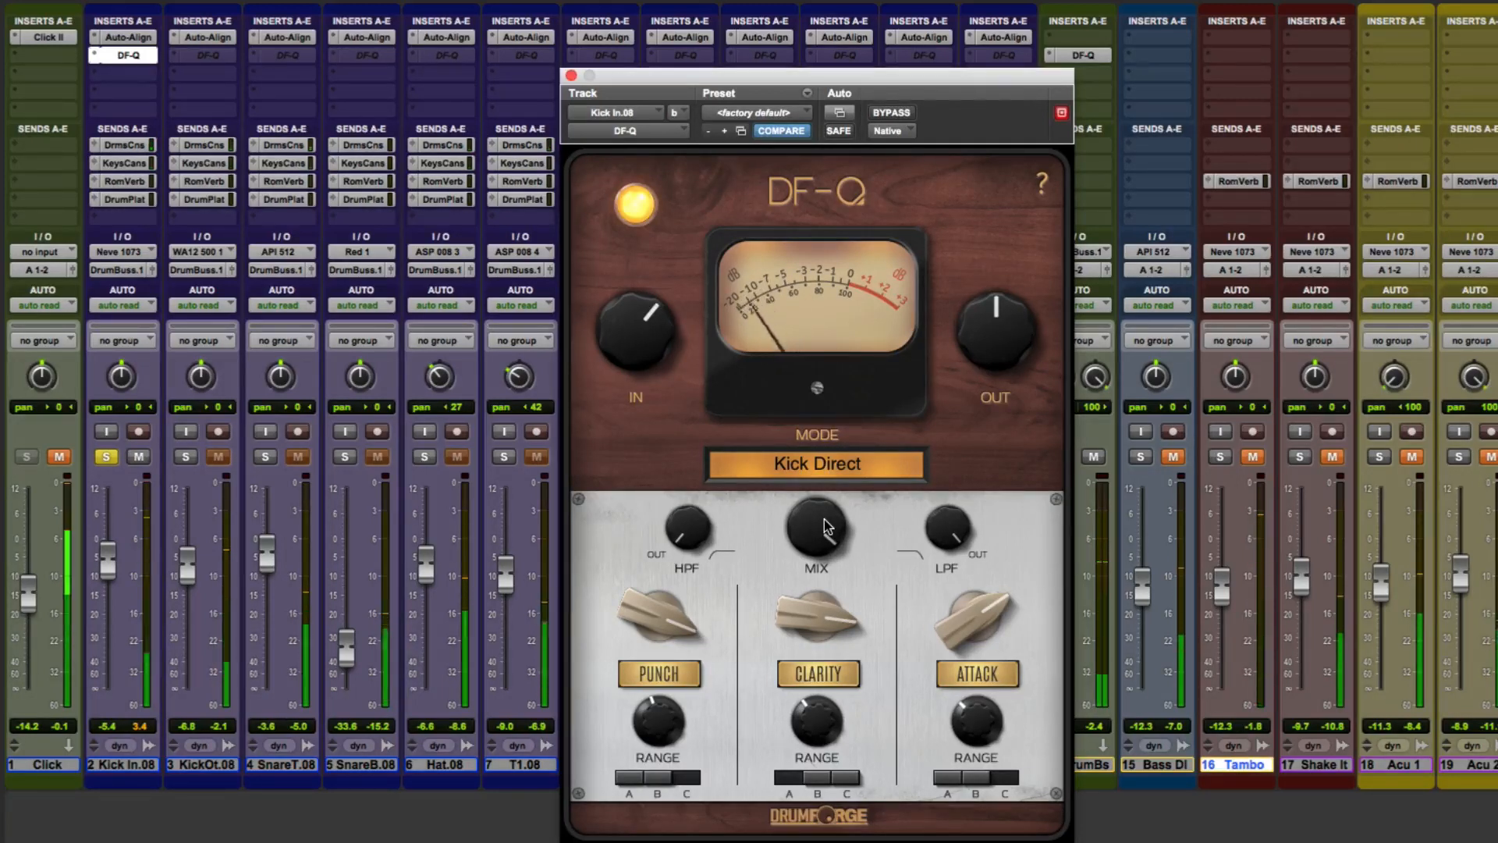
# Solo the Kick Out.08 track instead of Kick In.08 and open its DF-Q insert
pyautogui.click(185, 457)
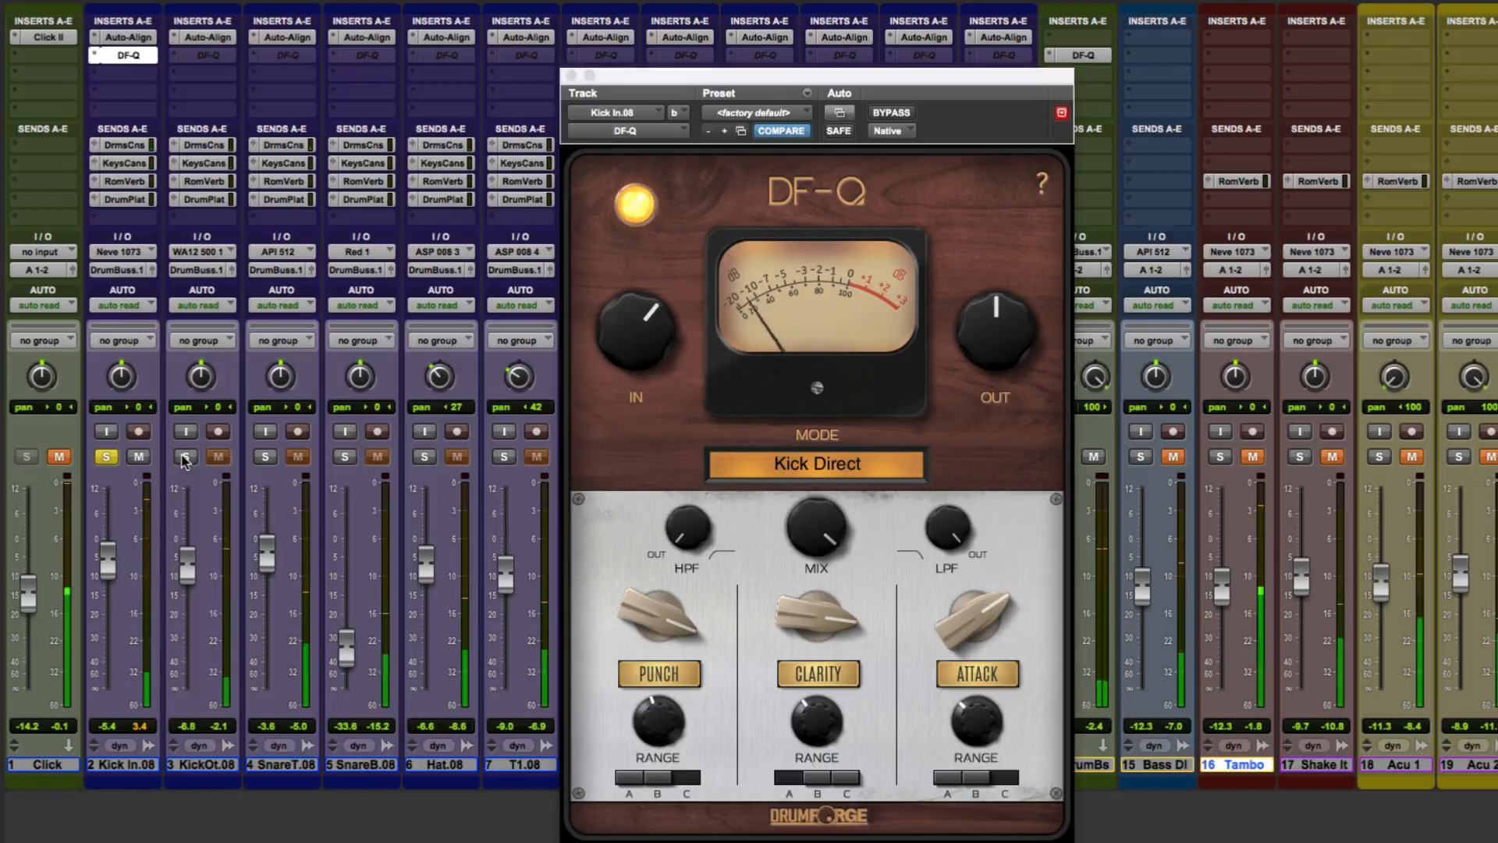
pyautogui.click(205, 56)
pyautogui.click(107, 457)
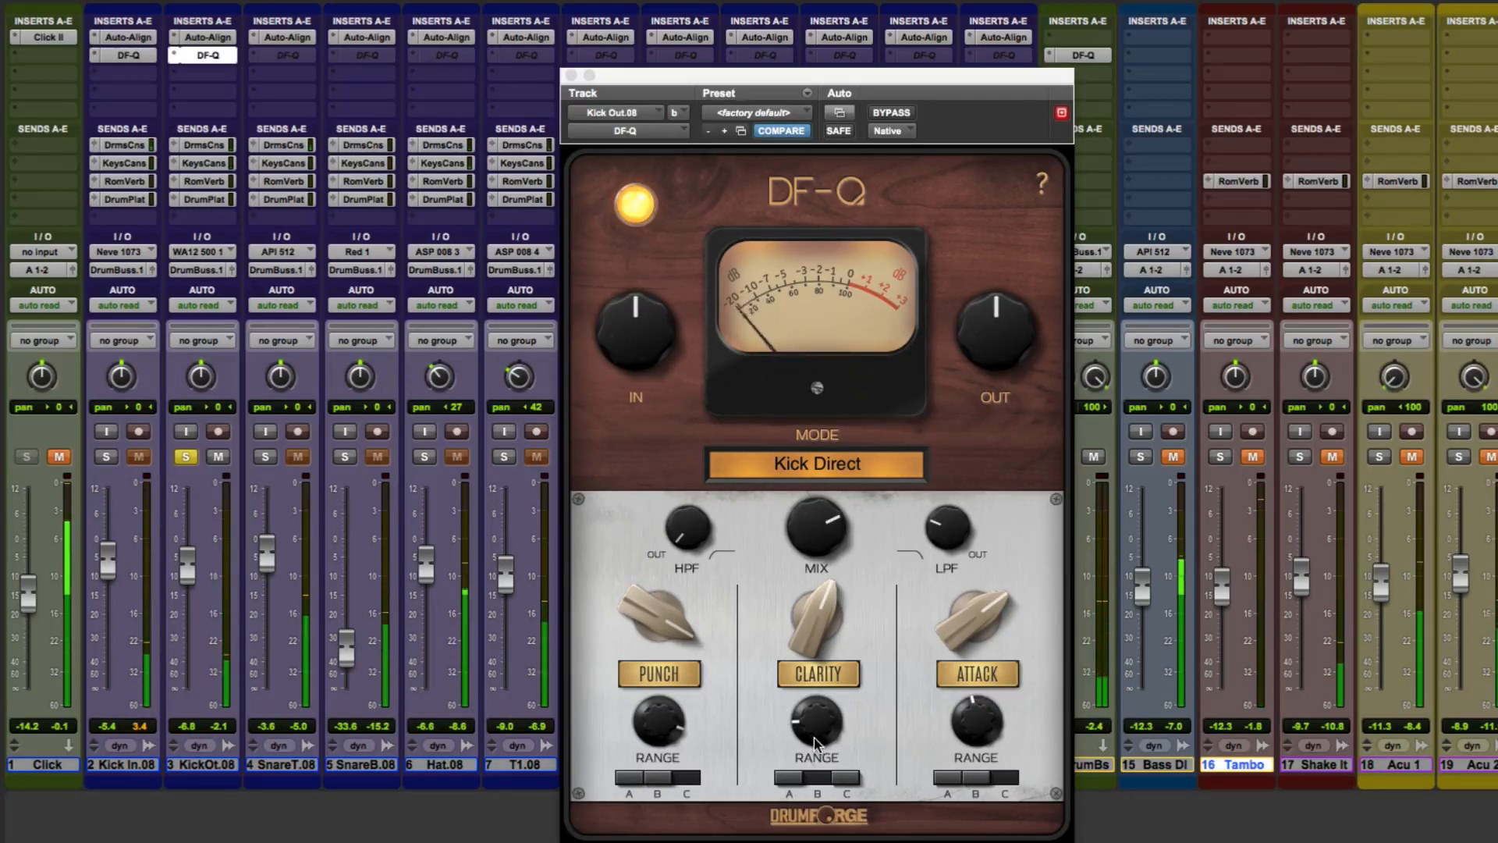
# Fine-tune Kick Out.08's Punch to slightly below maximum and its Mix well below maximum, with Kick In.08 soloed alongside it
pyautogui.moveTo(814, 529); pyautogui.dragTo(814, 472)
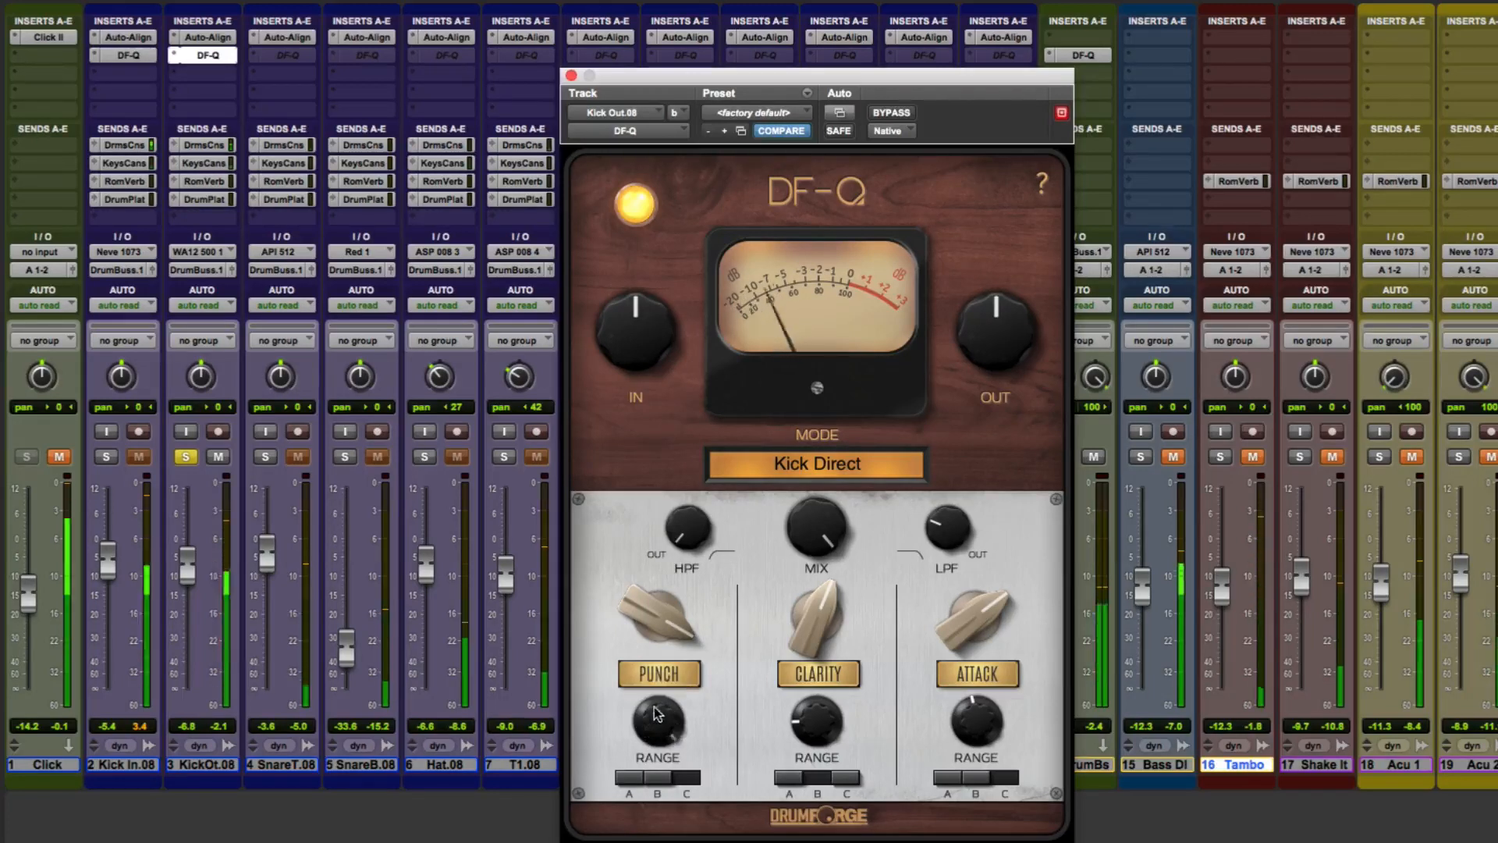
pyautogui.moveTo(644, 611); pyautogui.dragTo(642, 606)
pyautogui.click(106, 456)
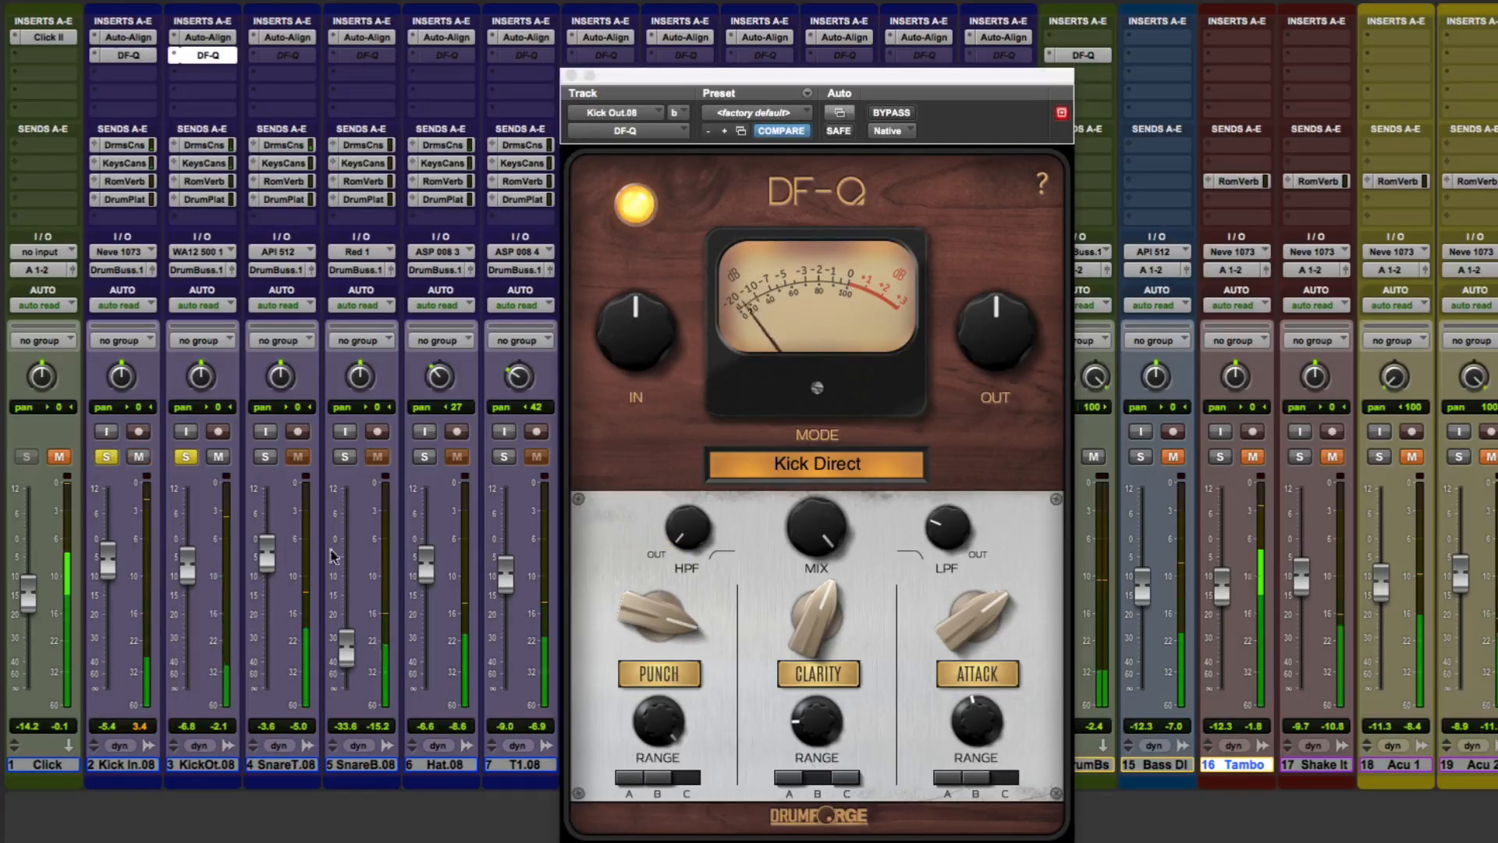
pyautogui.moveTo(809, 539); pyautogui.dragTo(808, 546)
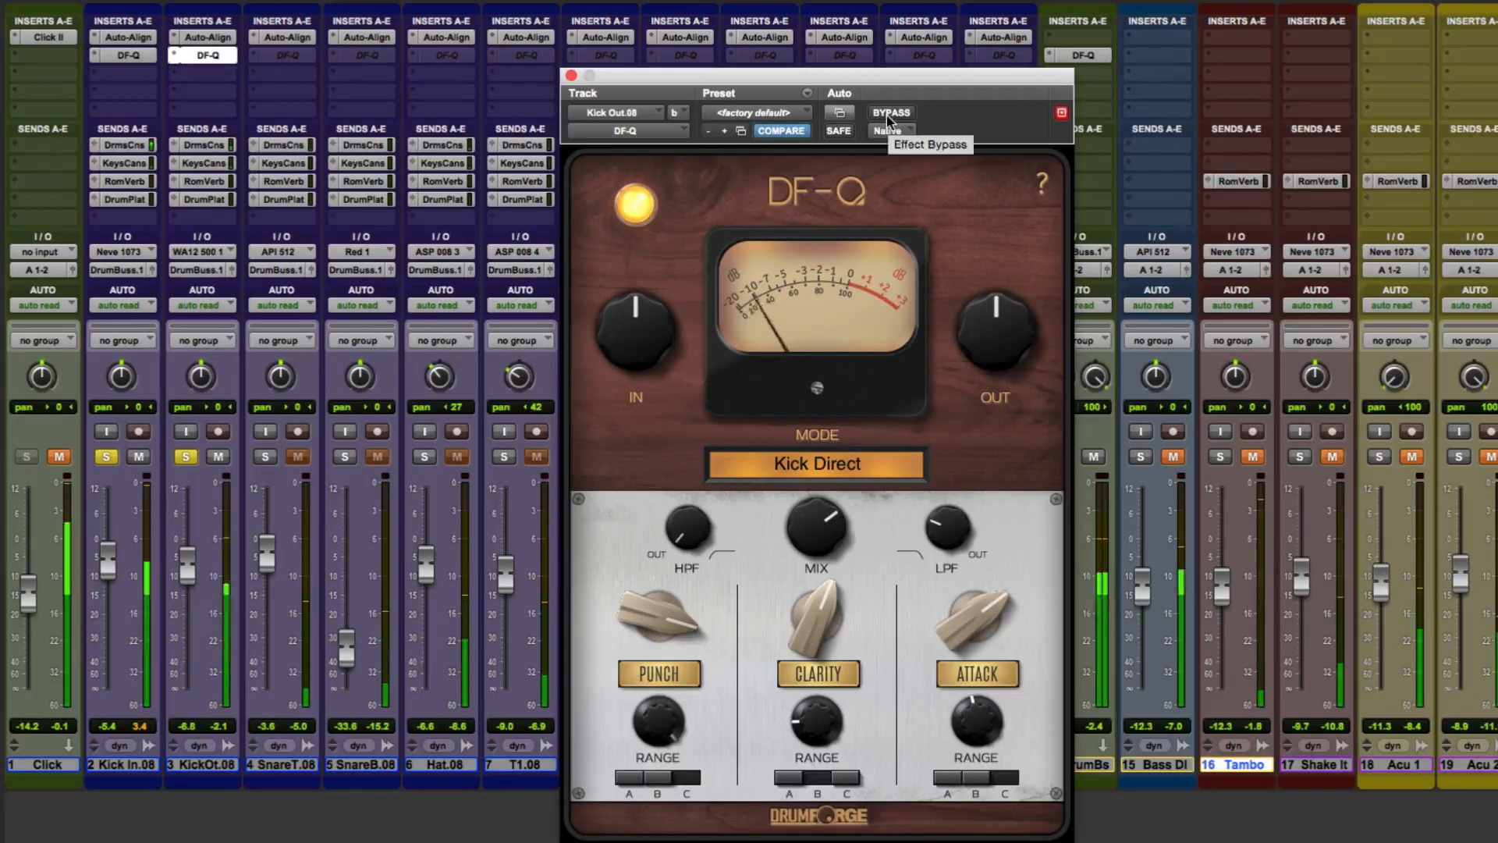
# Close Kick Out.08's DF-Q and compare the sound of both kick tracks with their DF-Q inserts bypassed and active
pyautogui.click(209, 57)
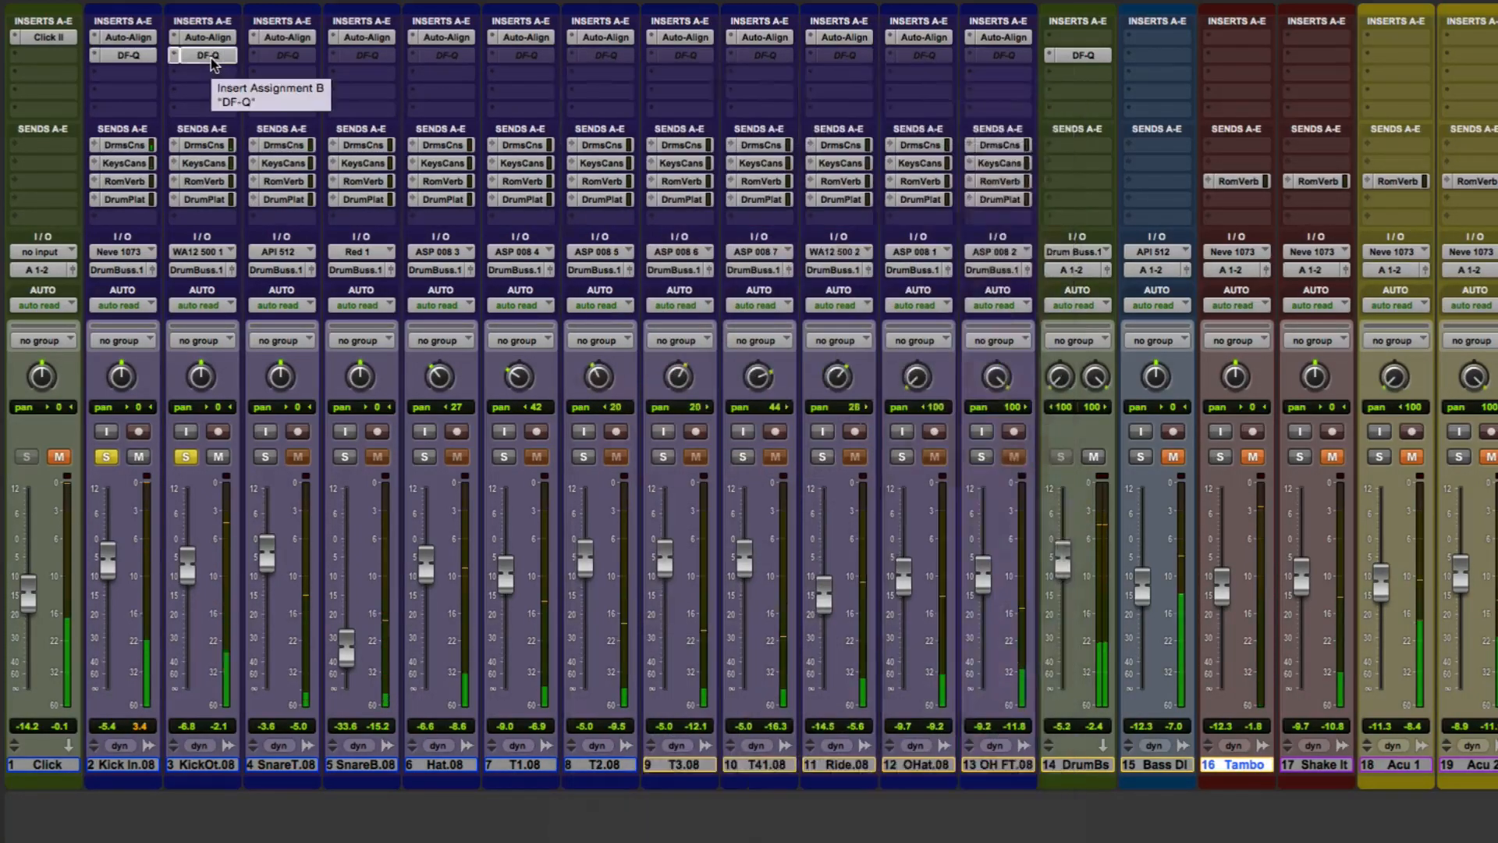
pyautogui.keyDown('super'); pyautogui.click(211, 58); pyautogui.keyUp('super')
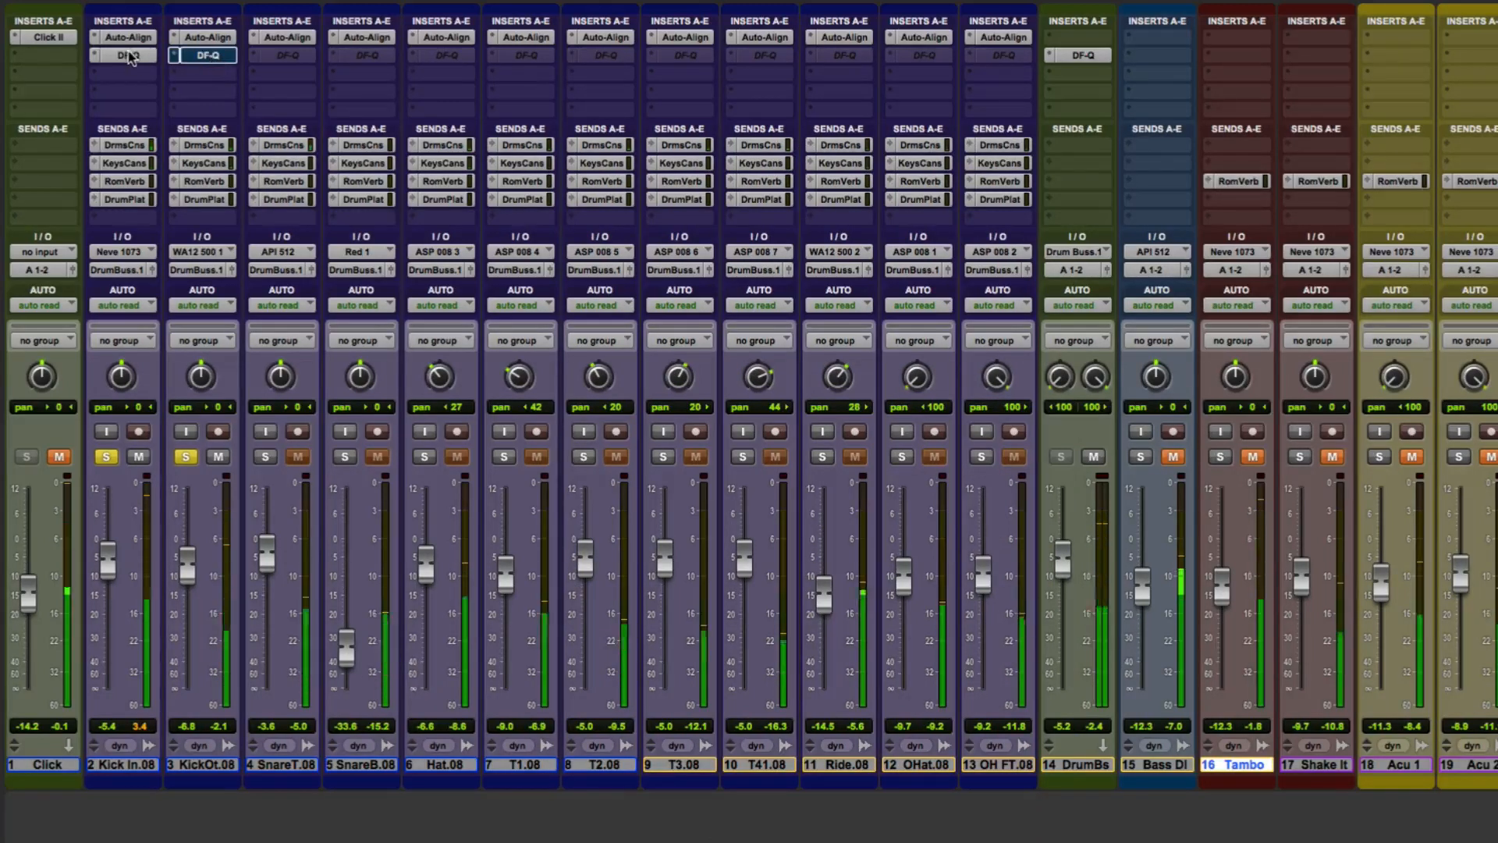
pyautogui.keyDown('super'); pyautogui.click(128, 54); pyautogui.keyUp('super')
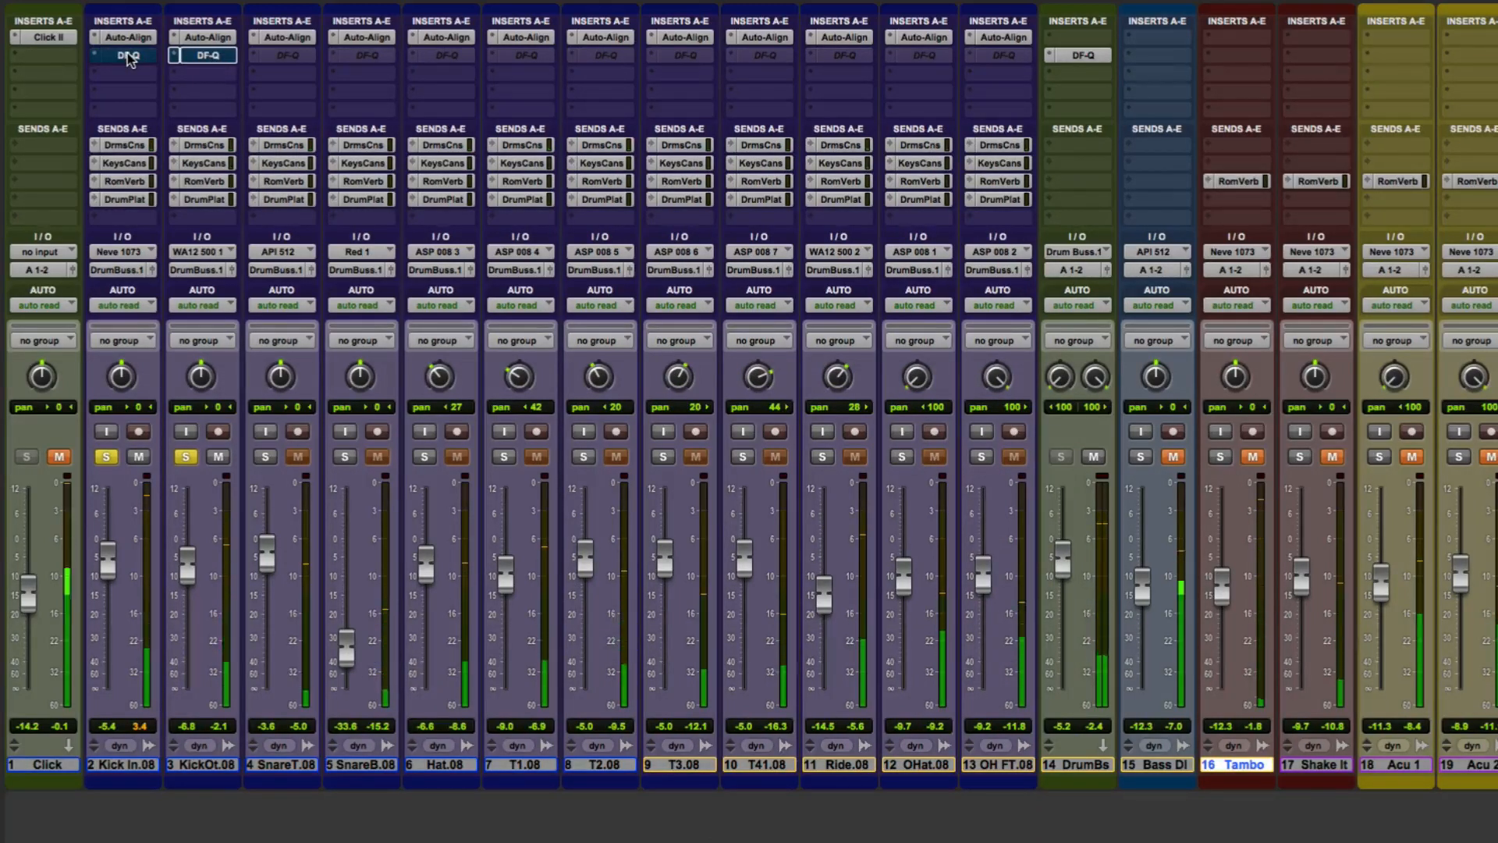
pyautogui.keyDown('super'); pyautogui.click(128, 56); pyautogui.keyUp('super')
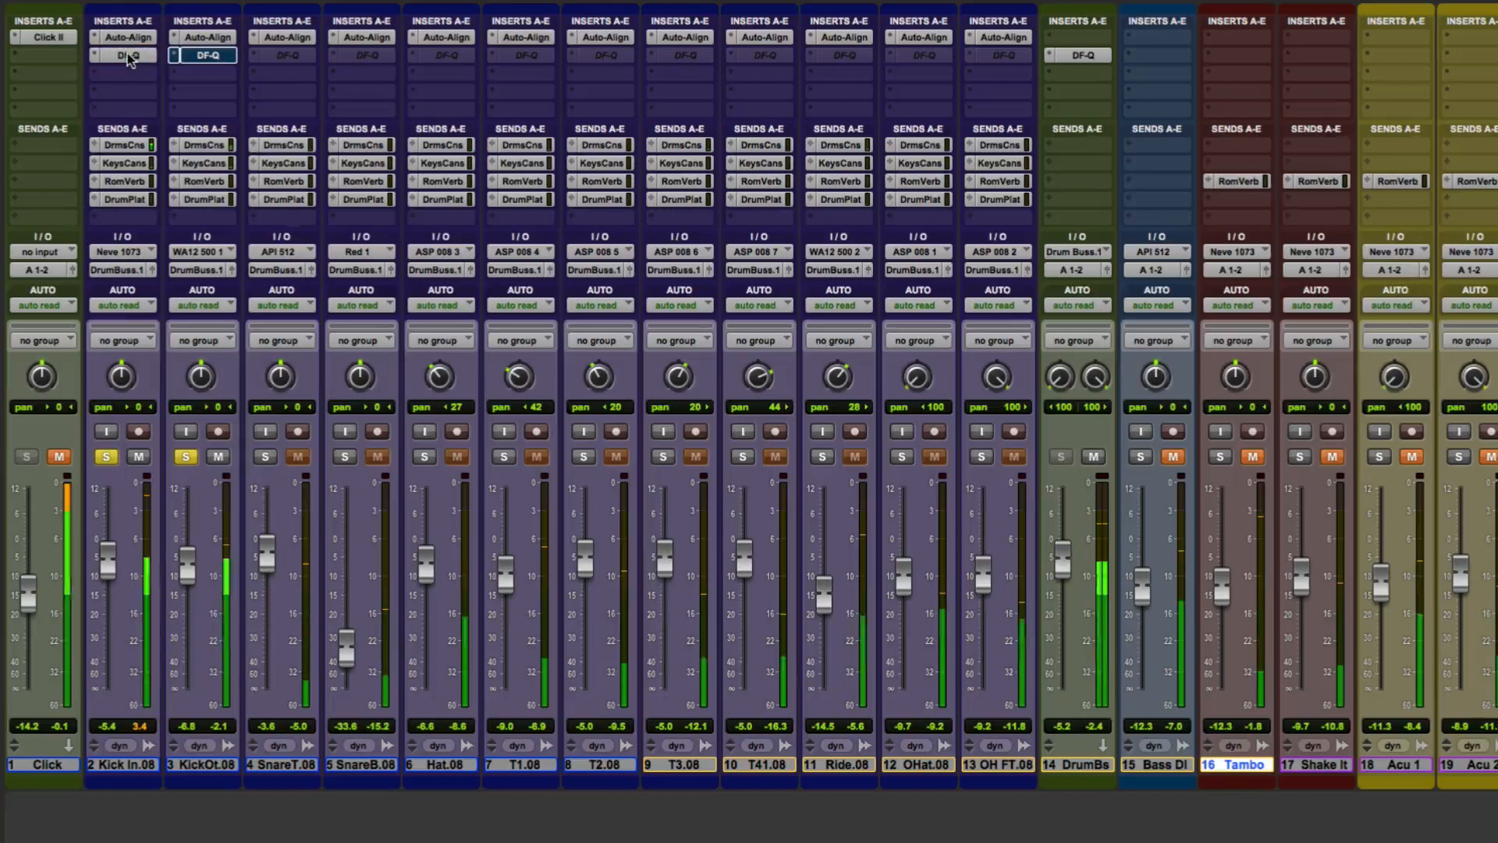
pyautogui.keyDown('super'); pyautogui.click(196, 58); pyautogui.keyUp('super')
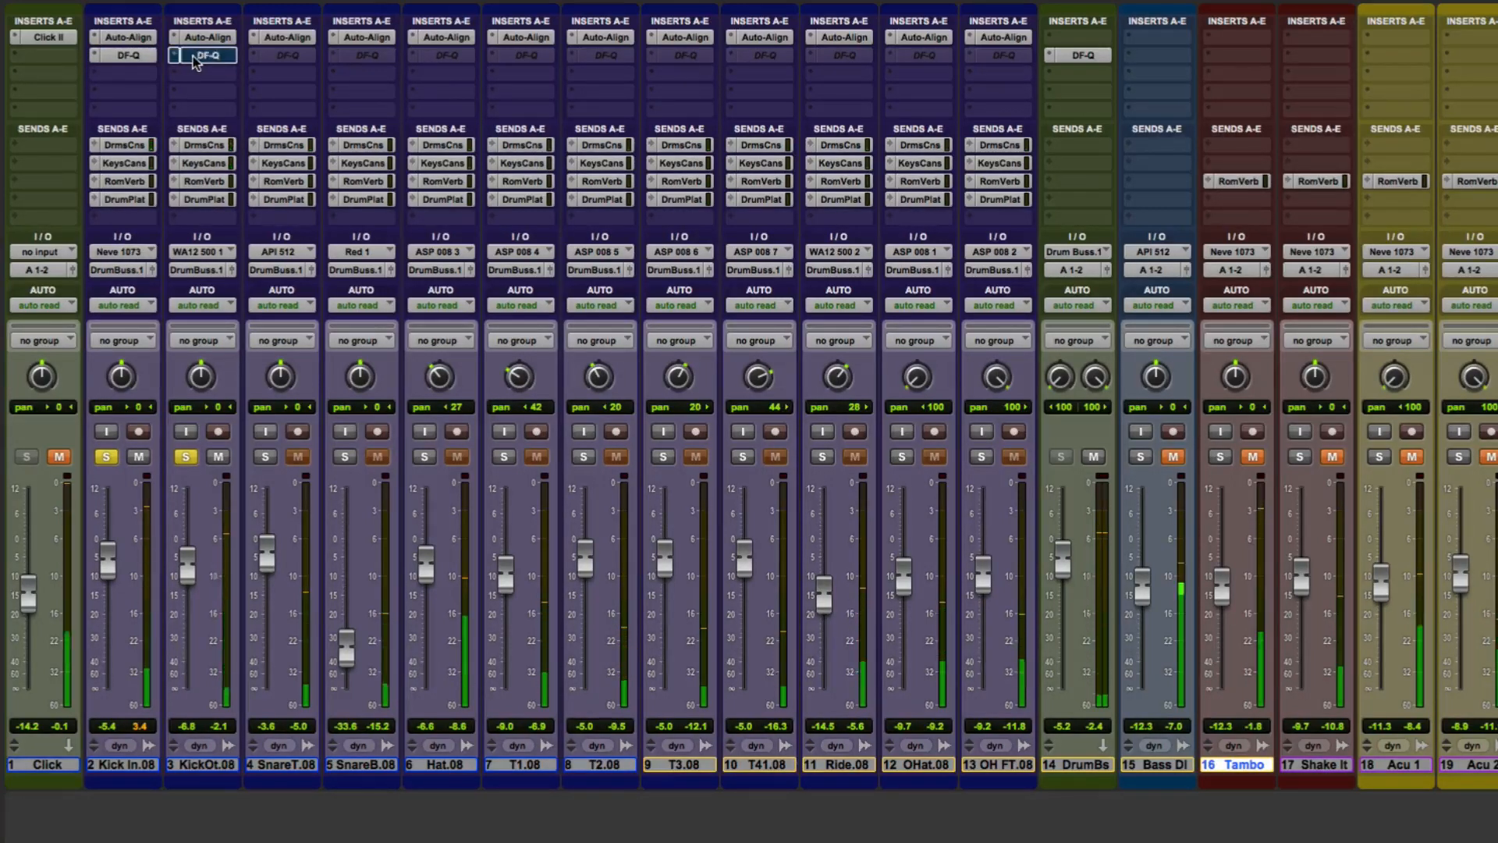
pyautogui.keyDown('super'); pyautogui.click(193, 56); pyautogui.keyUp('super')
pyautogui.keyDown('super'); pyautogui.click(124, 53); pyautogui.keyUp('super')
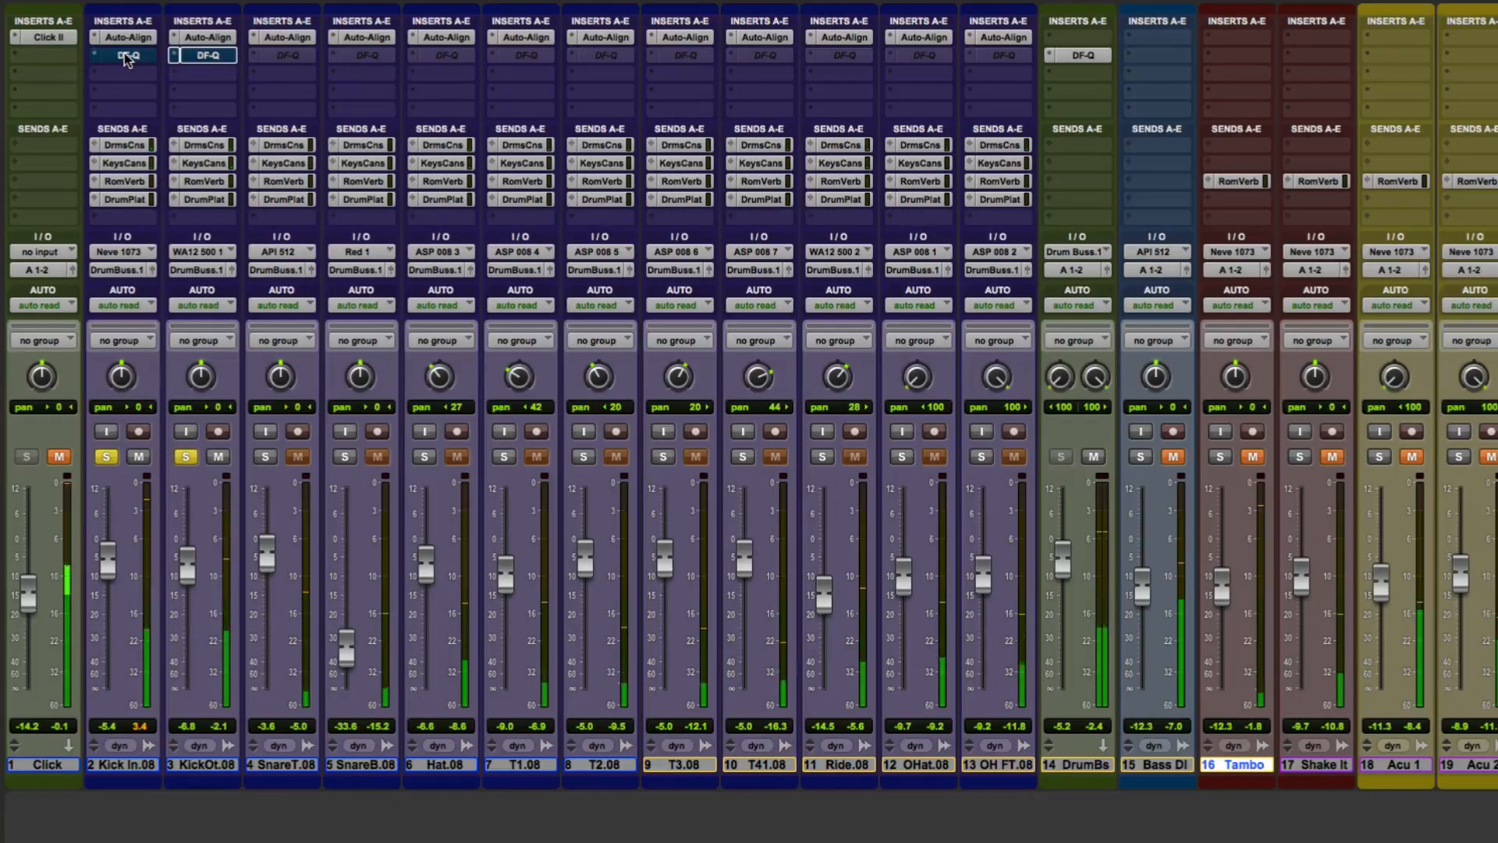
pyautogui.keyDown('super'); pyautogui.click(202, 56); pyautogui.keyUp('super')
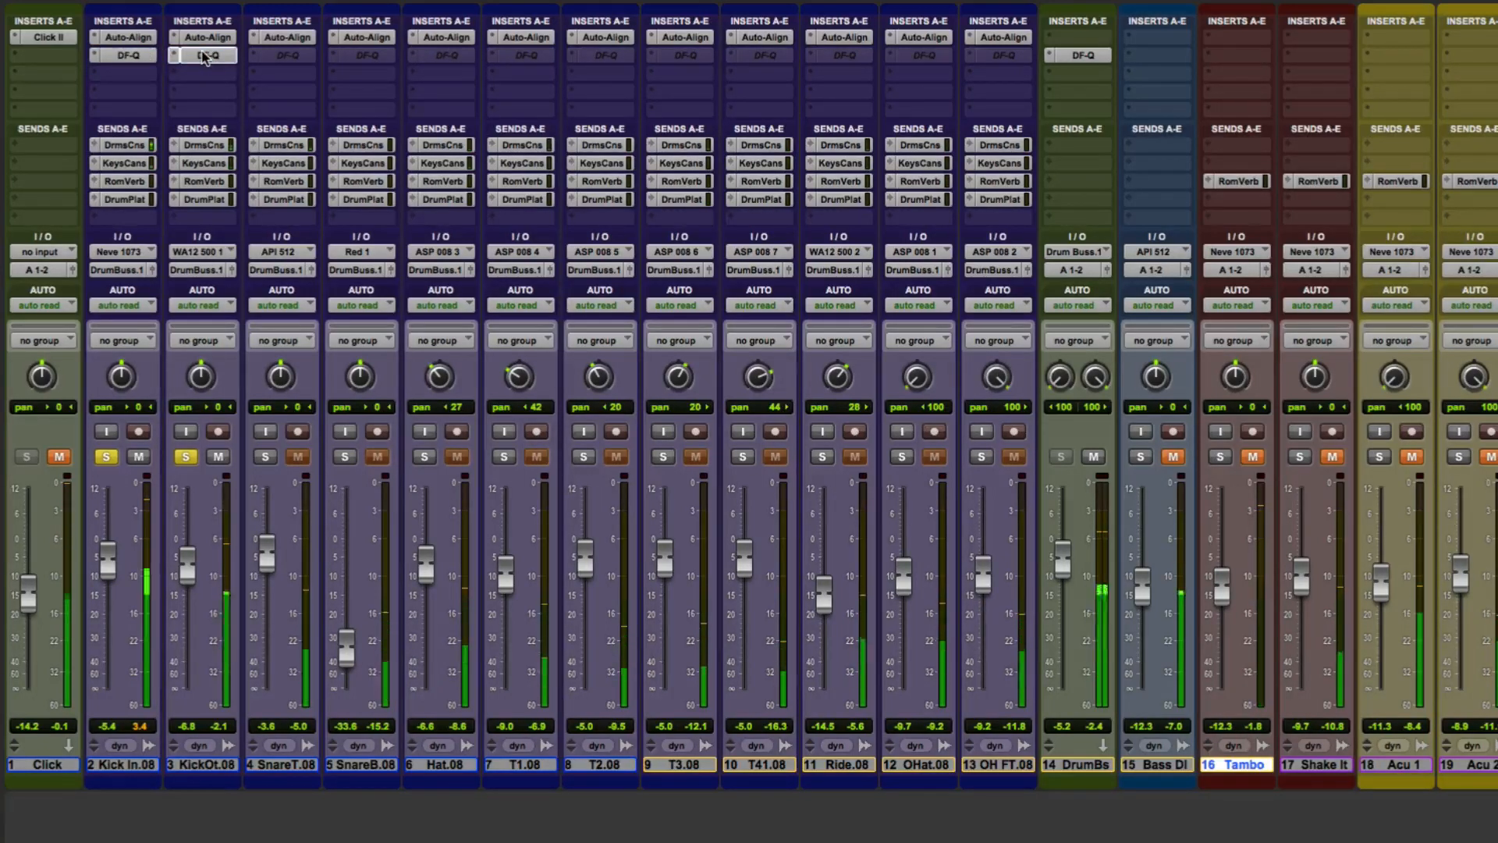
# Solo Snare T.08 instead of the two kick tracks, open its inactive DF-Q insert and activate it
pyautogui.click(185, 457)
pyautogui.click(106, 458)
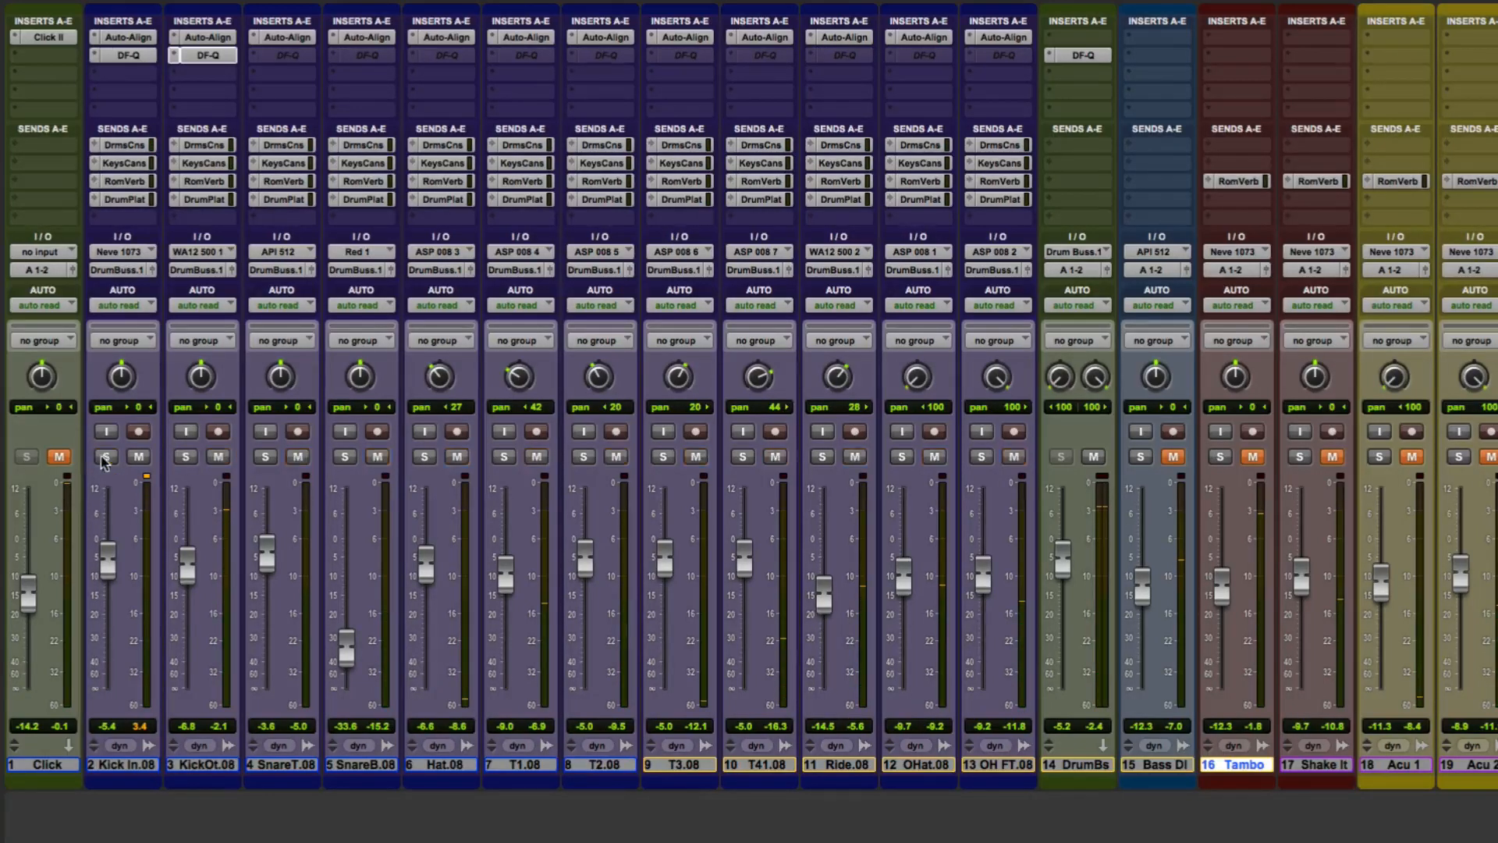
pyautogui.click(267, 458)
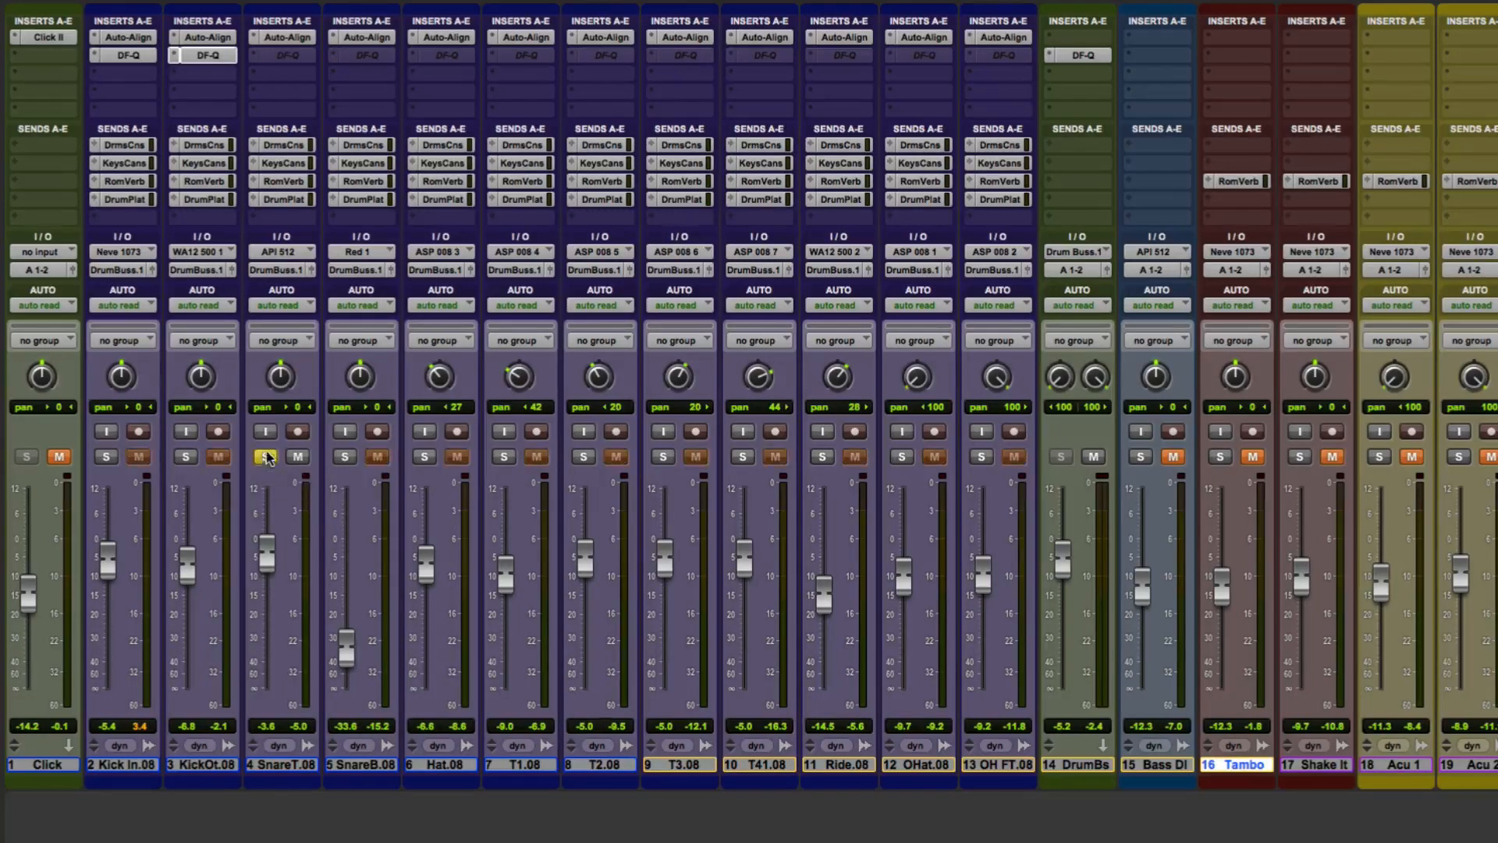
pyautogui.click(287, 57)
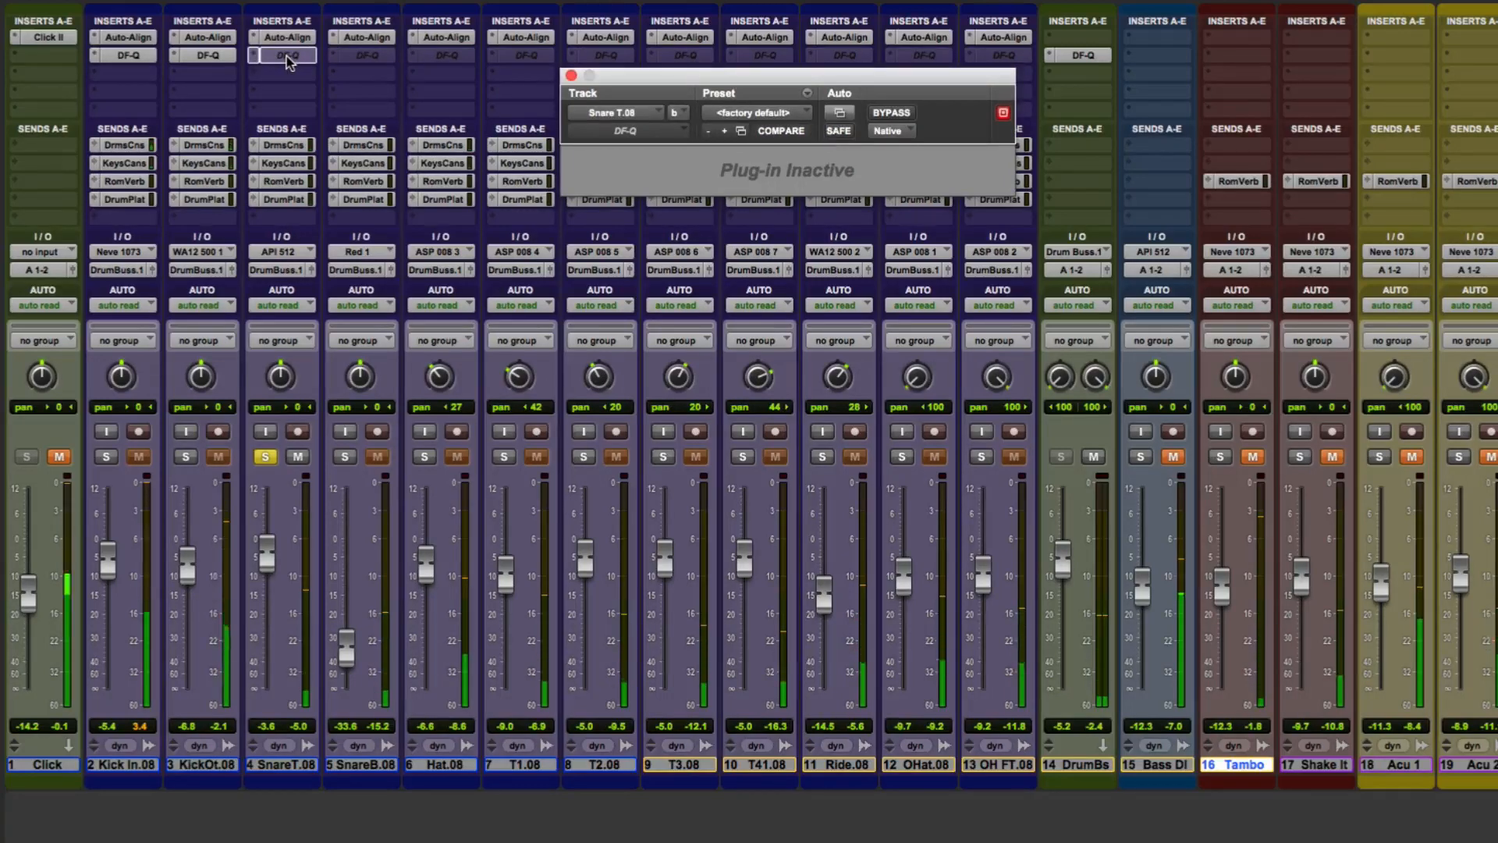
pyautogui.rightClick(287, 56)
pyautogui.click(316, 79)
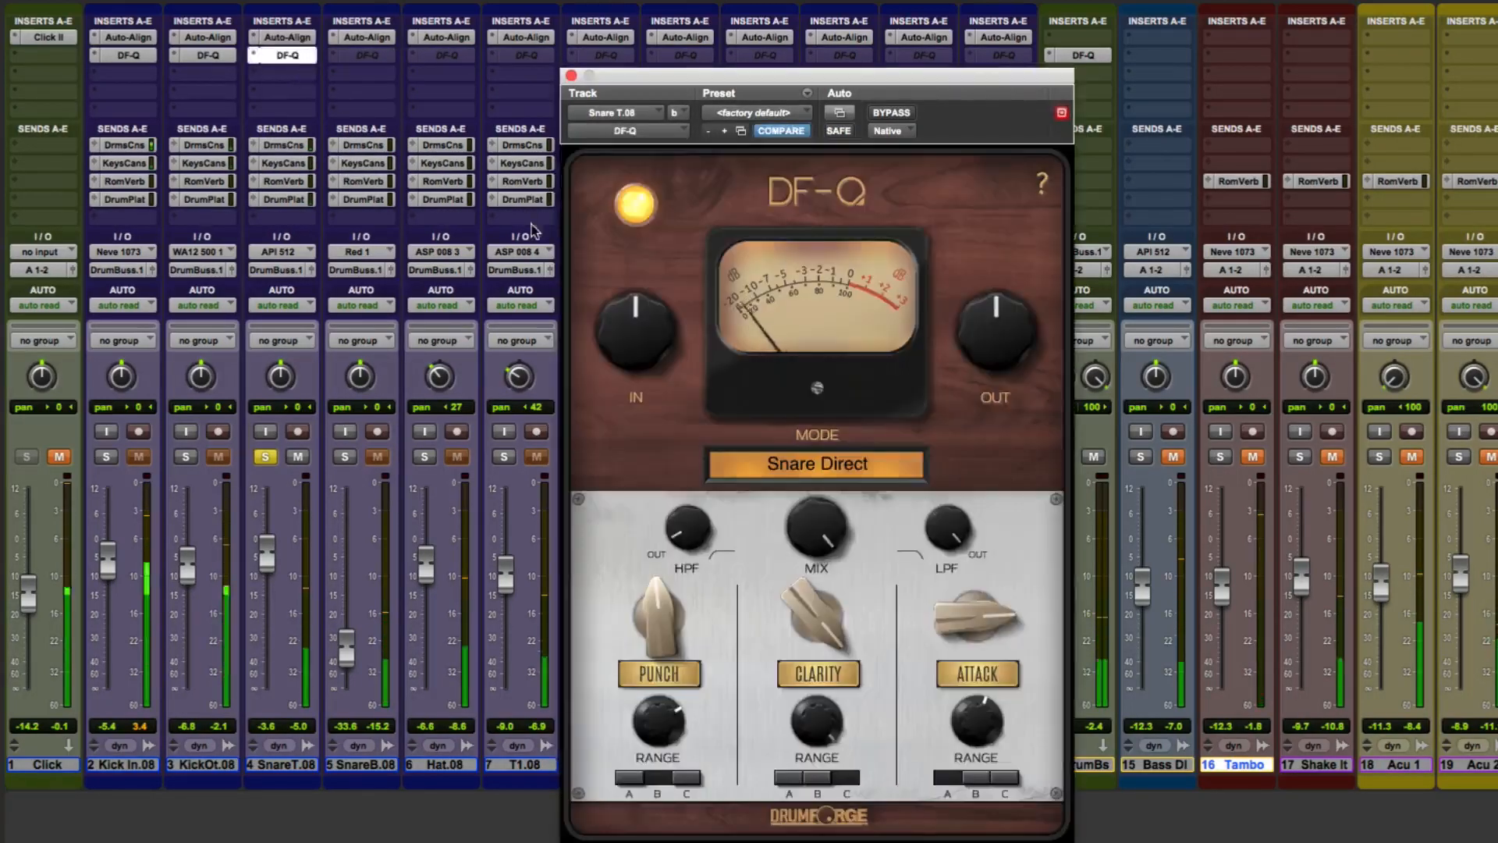
# Compare Snare T.08 with DF-Q bypassed and active, and check its available modes while keeping Snare Direct
pyautogui.click(880, 114)
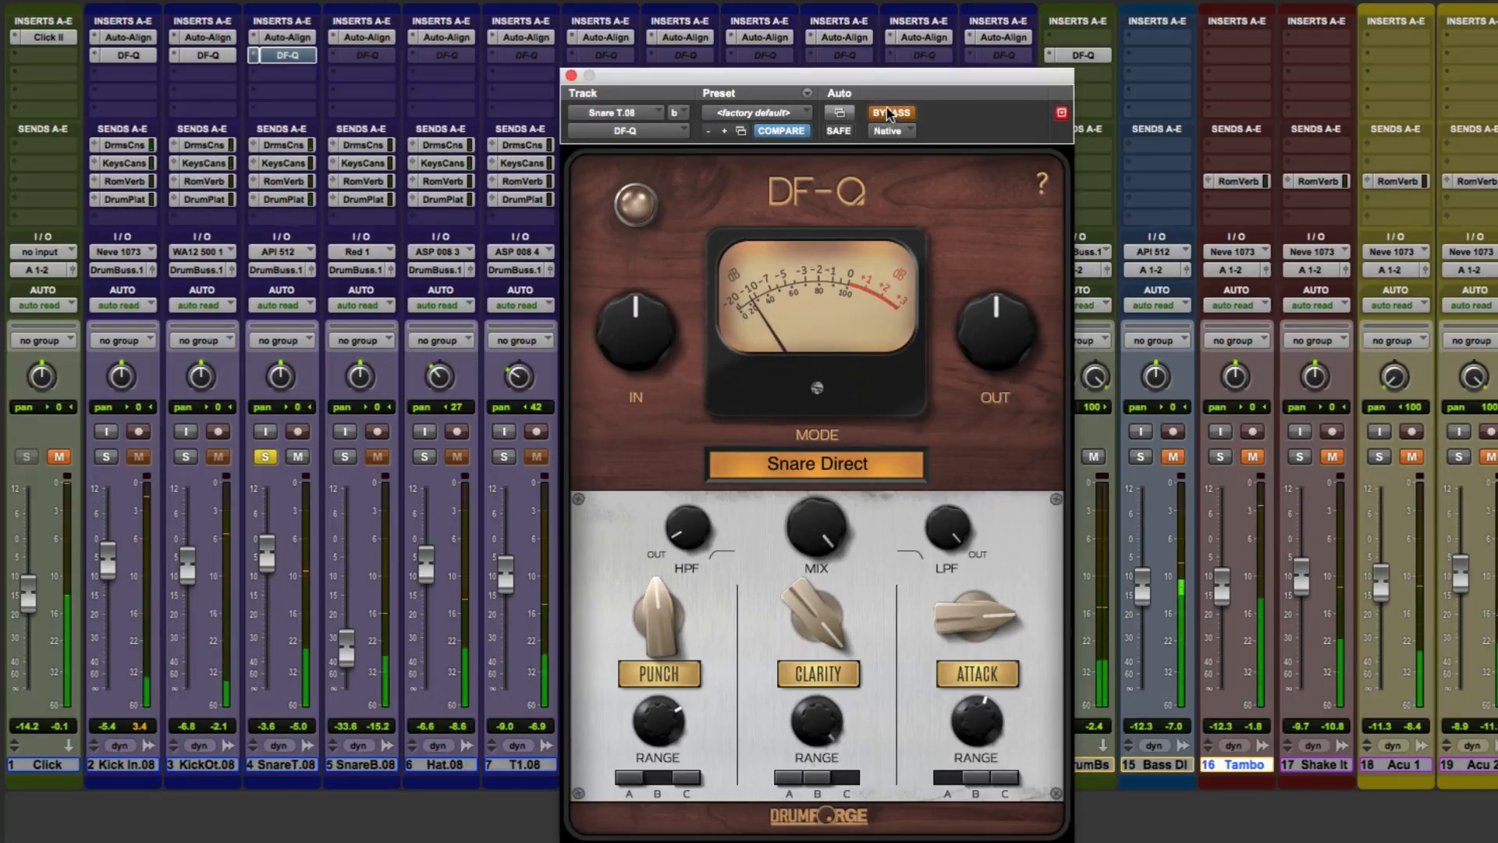
pyautogui.click(887, 114)
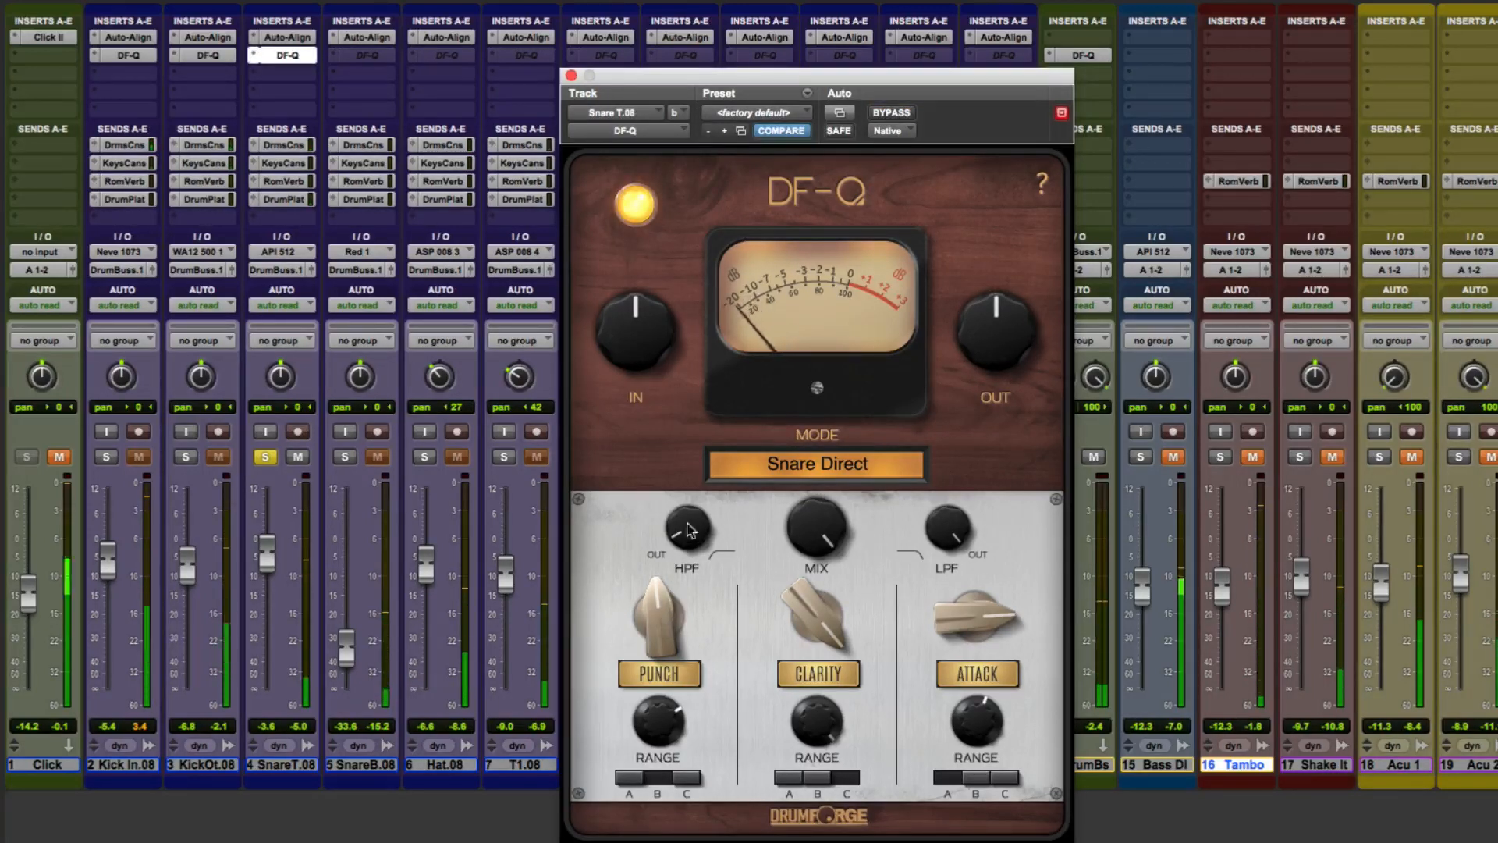
pyautogui.click(757, 473)
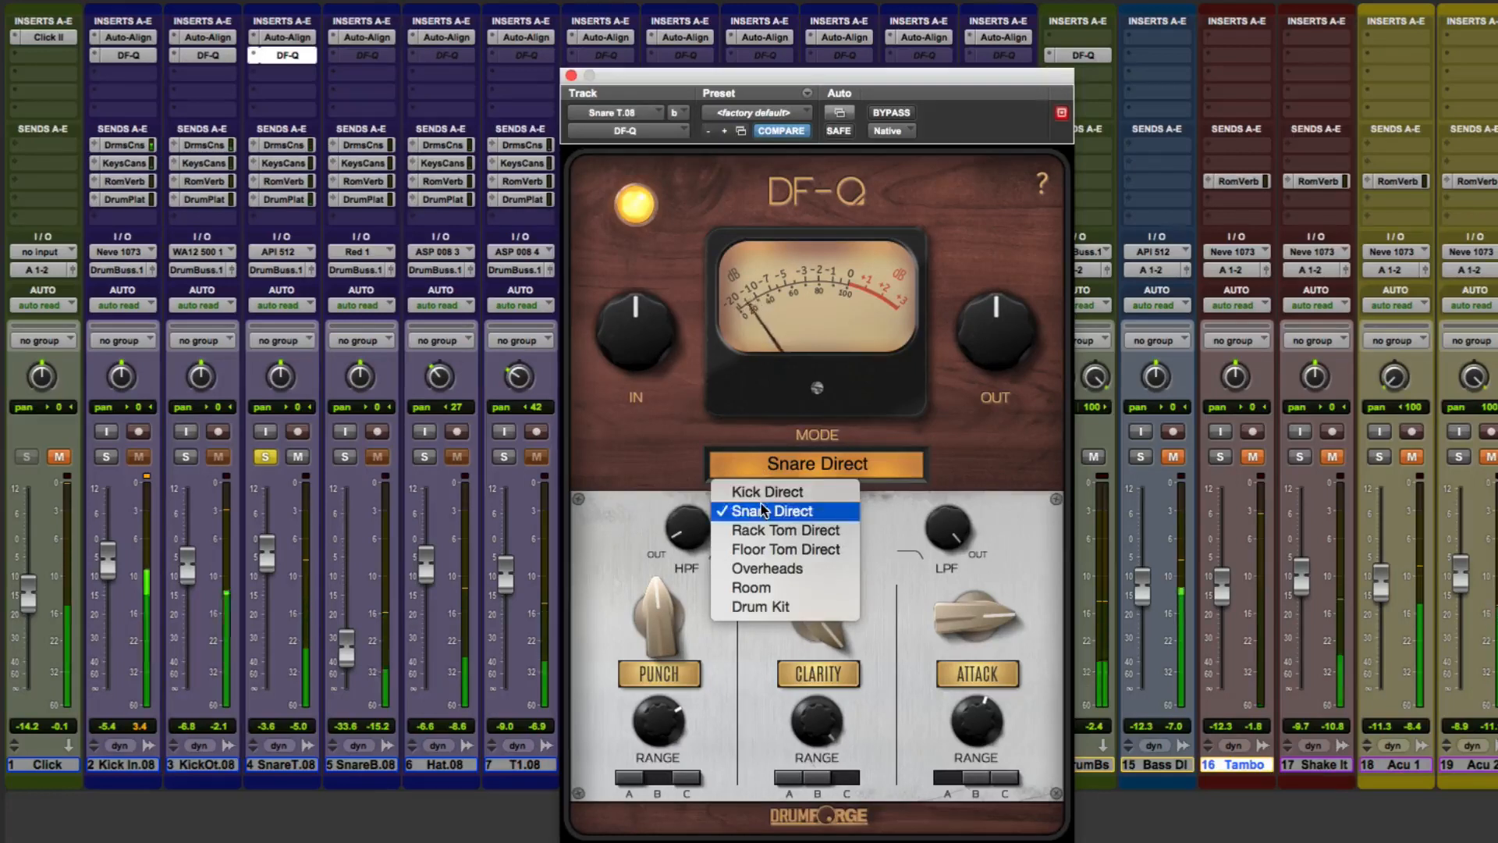
pyautogui.click(760, 501)
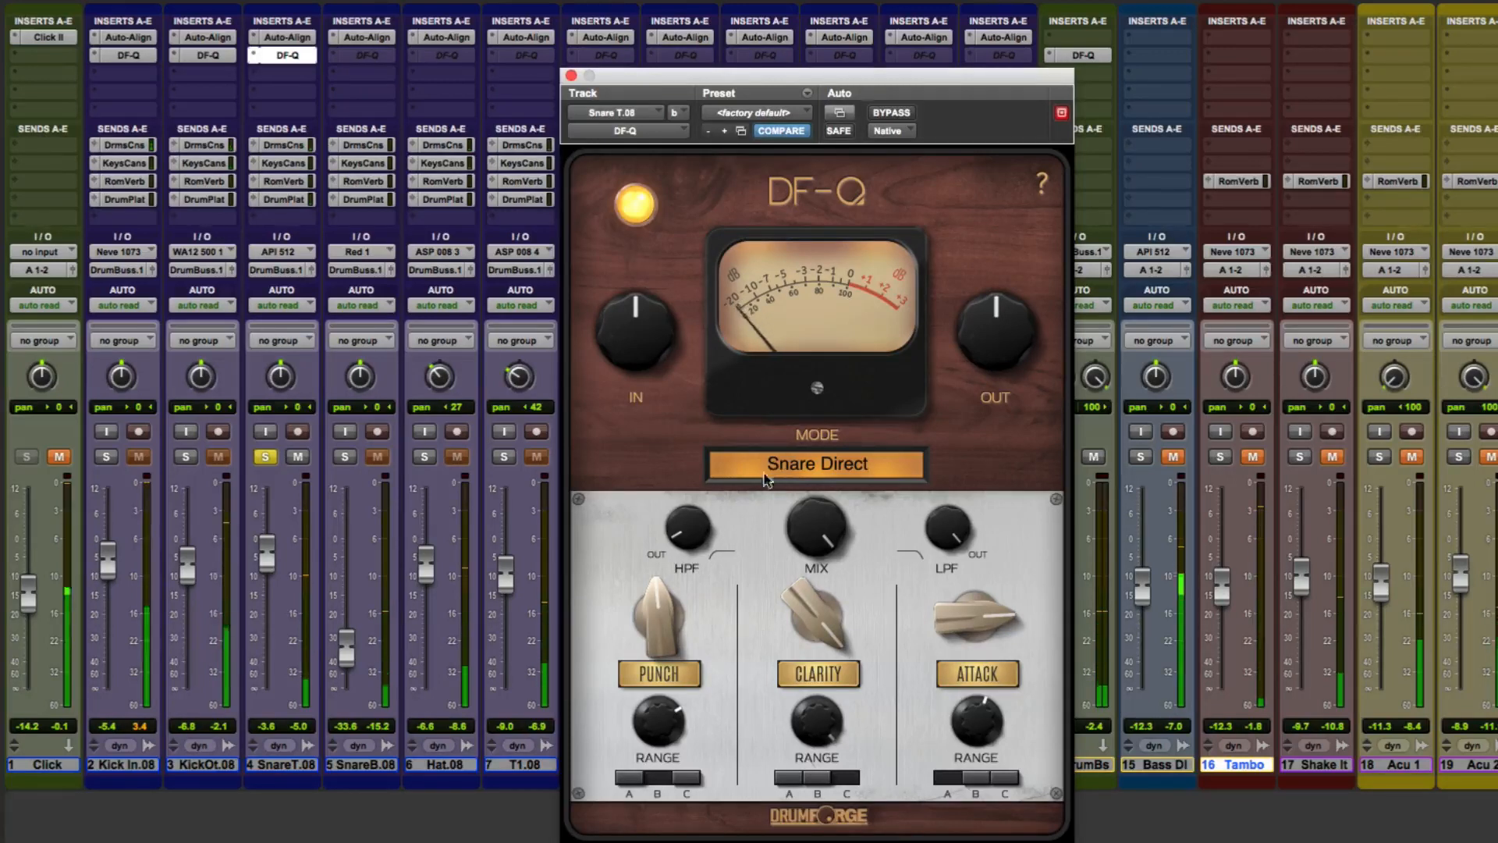
# Raise Snare T.08's Punch amount above the midpoint, set its range to 79% and switch its range band to C
pyautogui.moveTo(659, 617)
pyautogui.mouseDown()
pyautogui.moveTo(657, 588)
pyautogui.moveTo(660, 606)
pyautogui.mouseUp()
pyautogui.moveTo(657, 716); pyautogui.dragTo(657, 720)
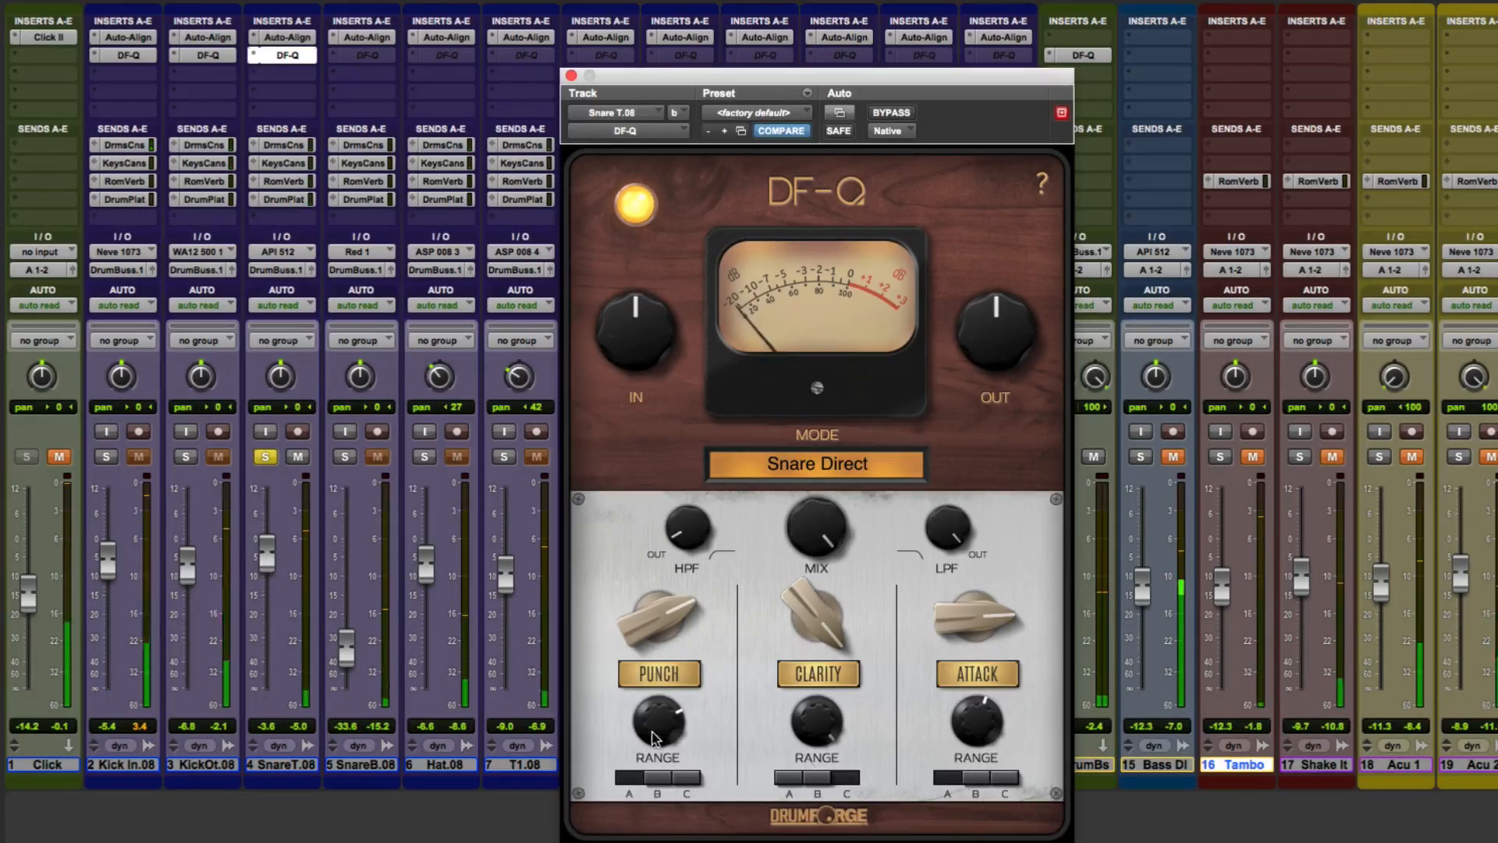
pyautogui.click(657, 779)
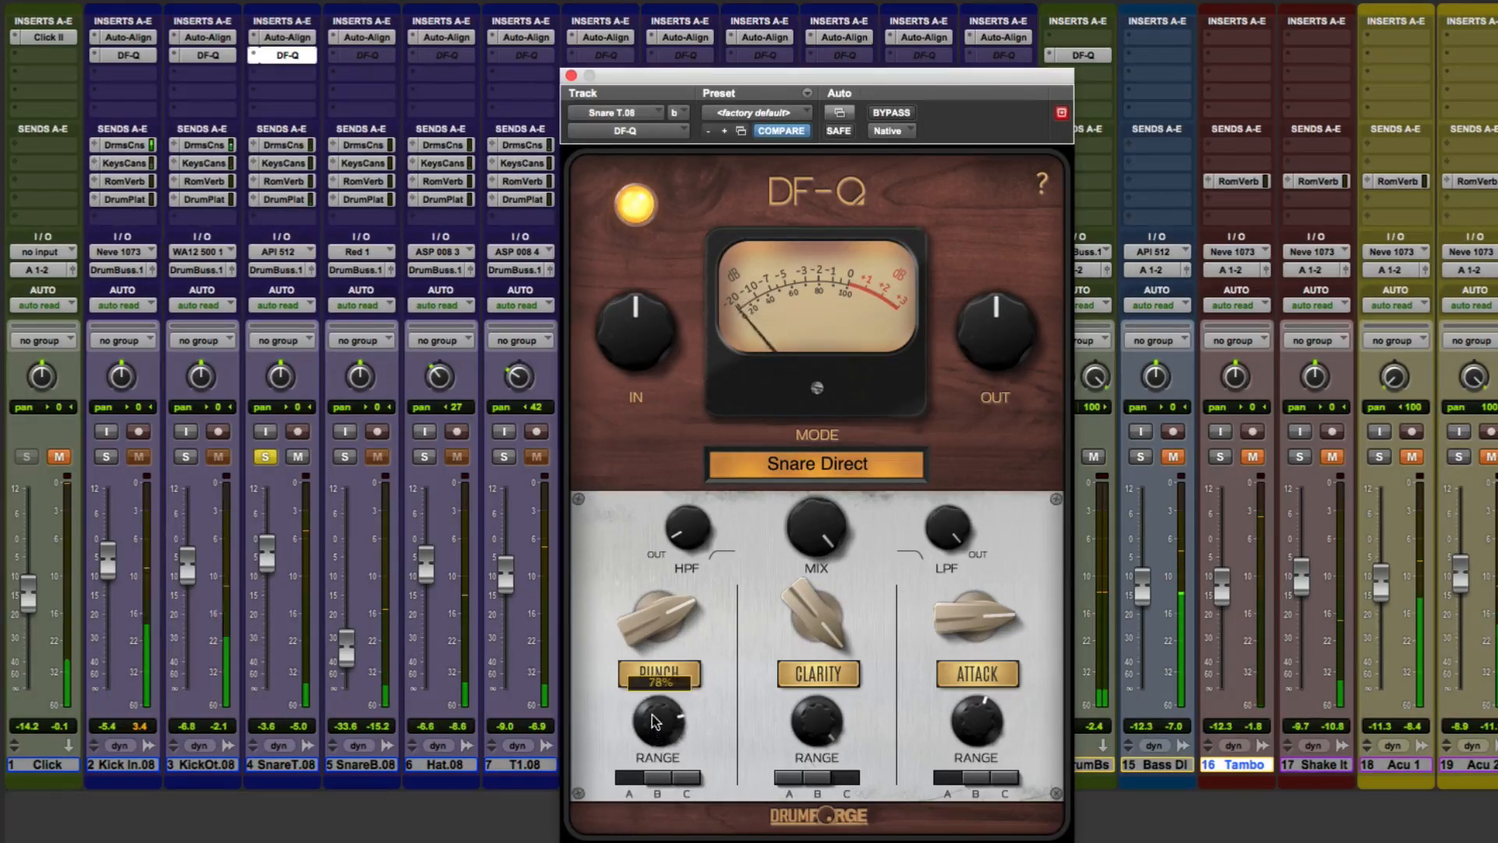
pyautogui.click(690, 777)
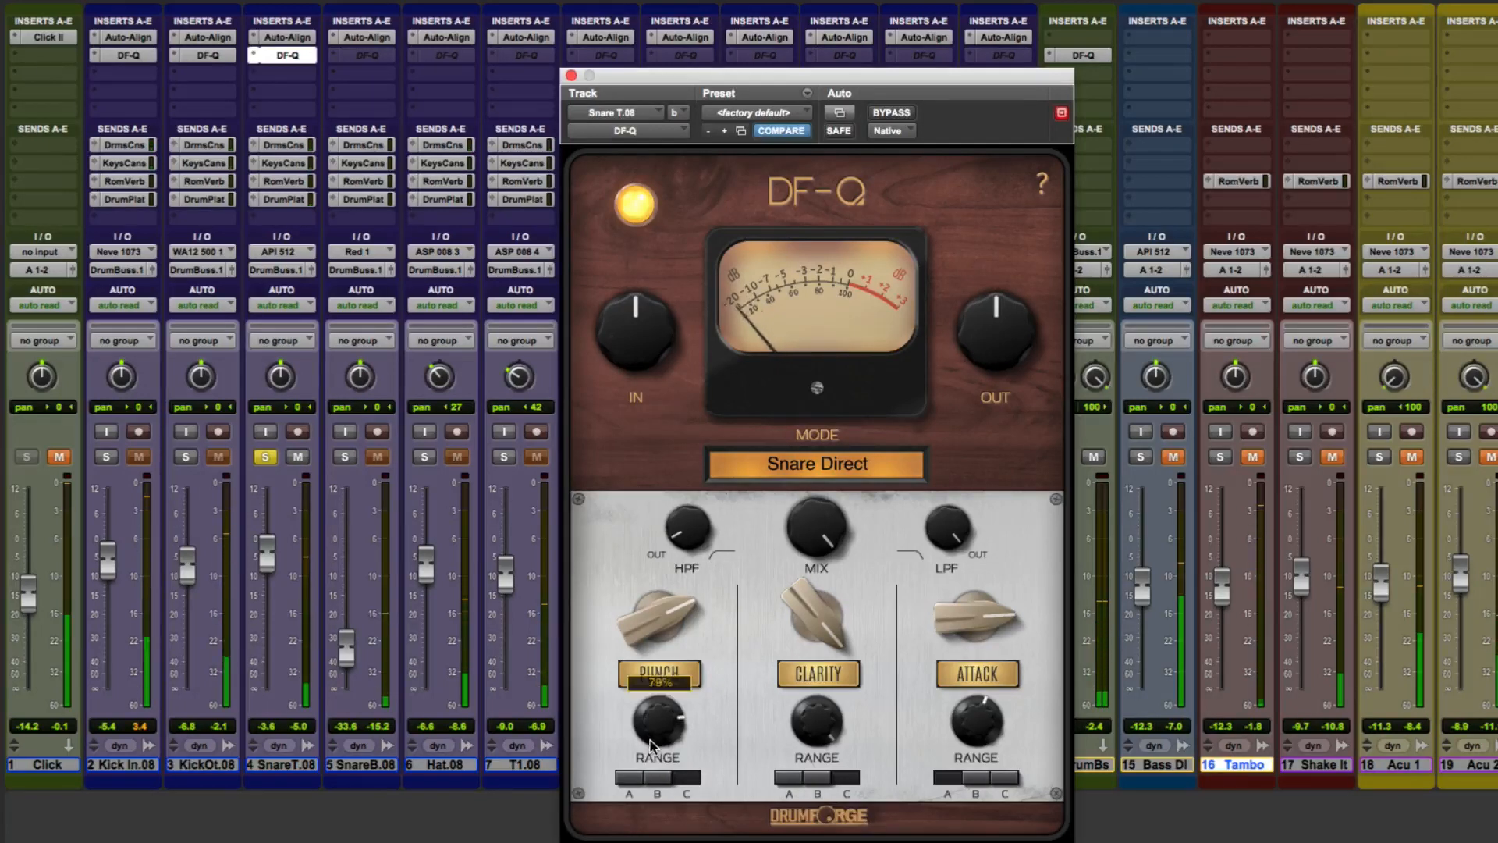
# Set Snare T.08's Mix slightly below maximum and audition the sound with Clarity and Attack switched off and back on
pyautogui.moveTo(644, 632)
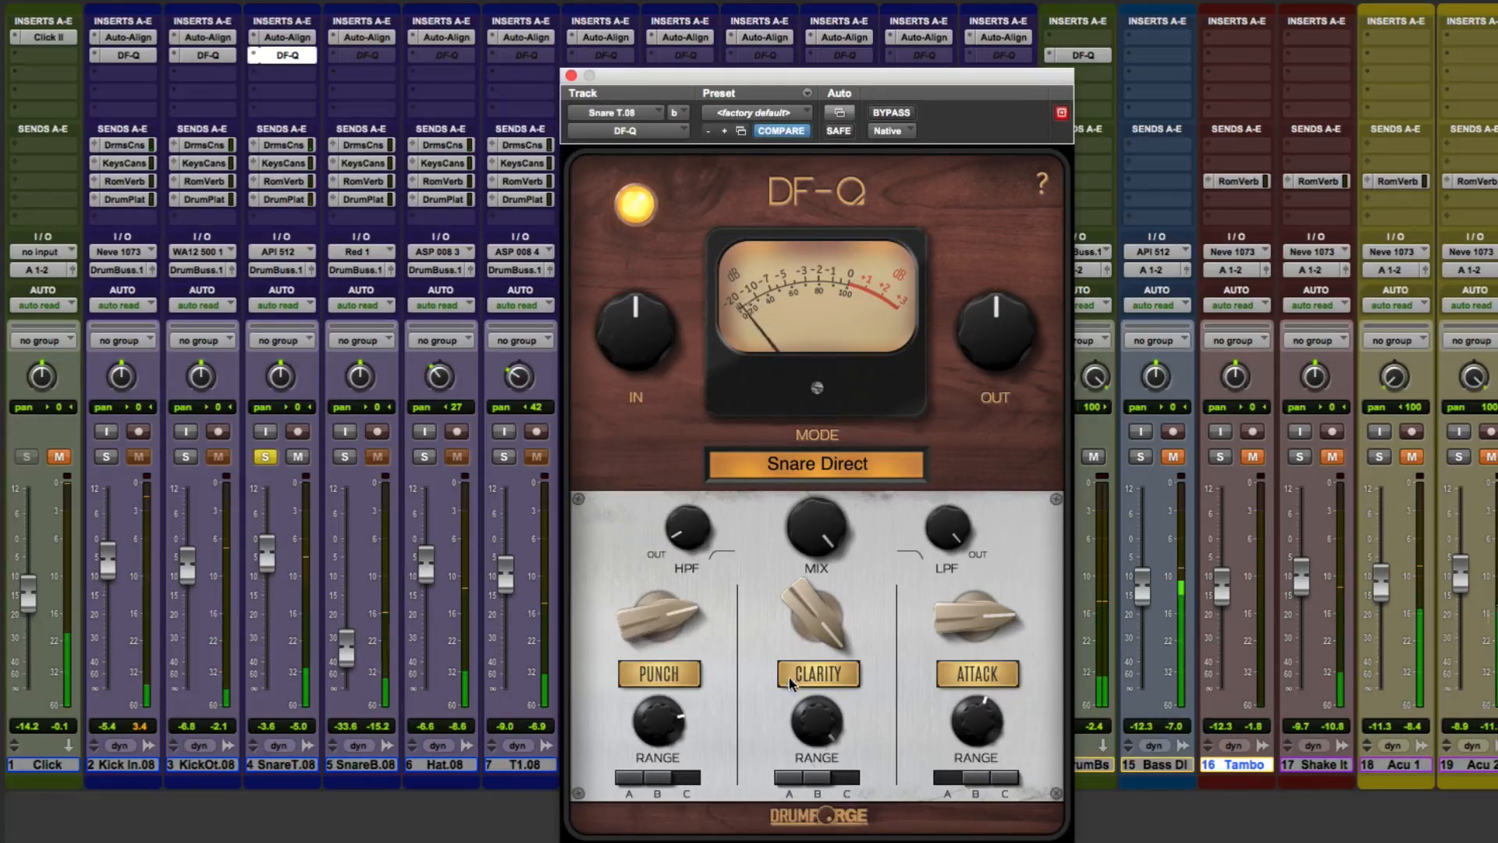
pyautogui.moveTo(810, 609)
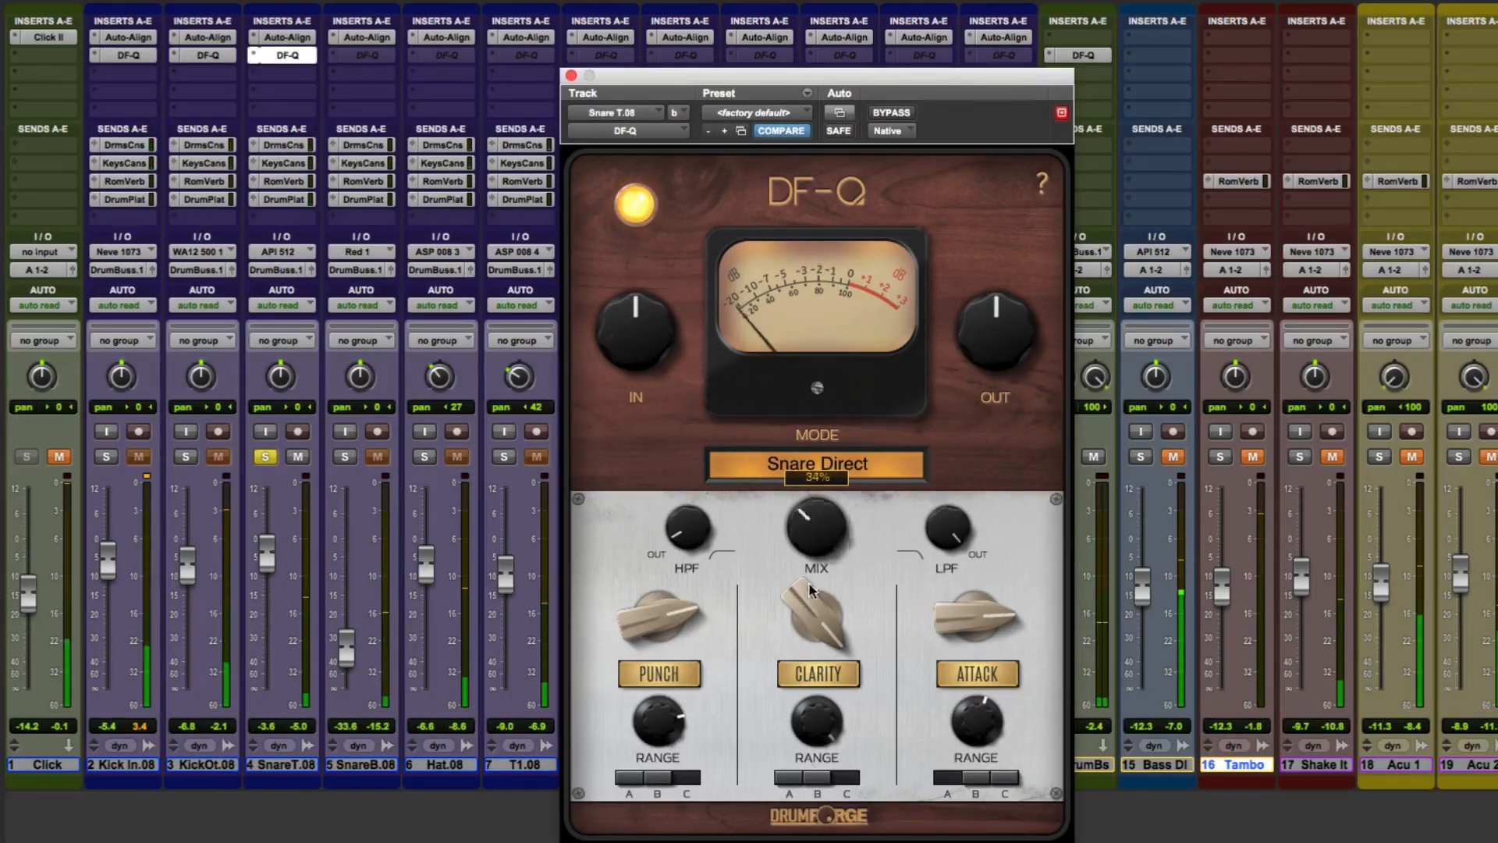
pyautogui.click(818, 673)
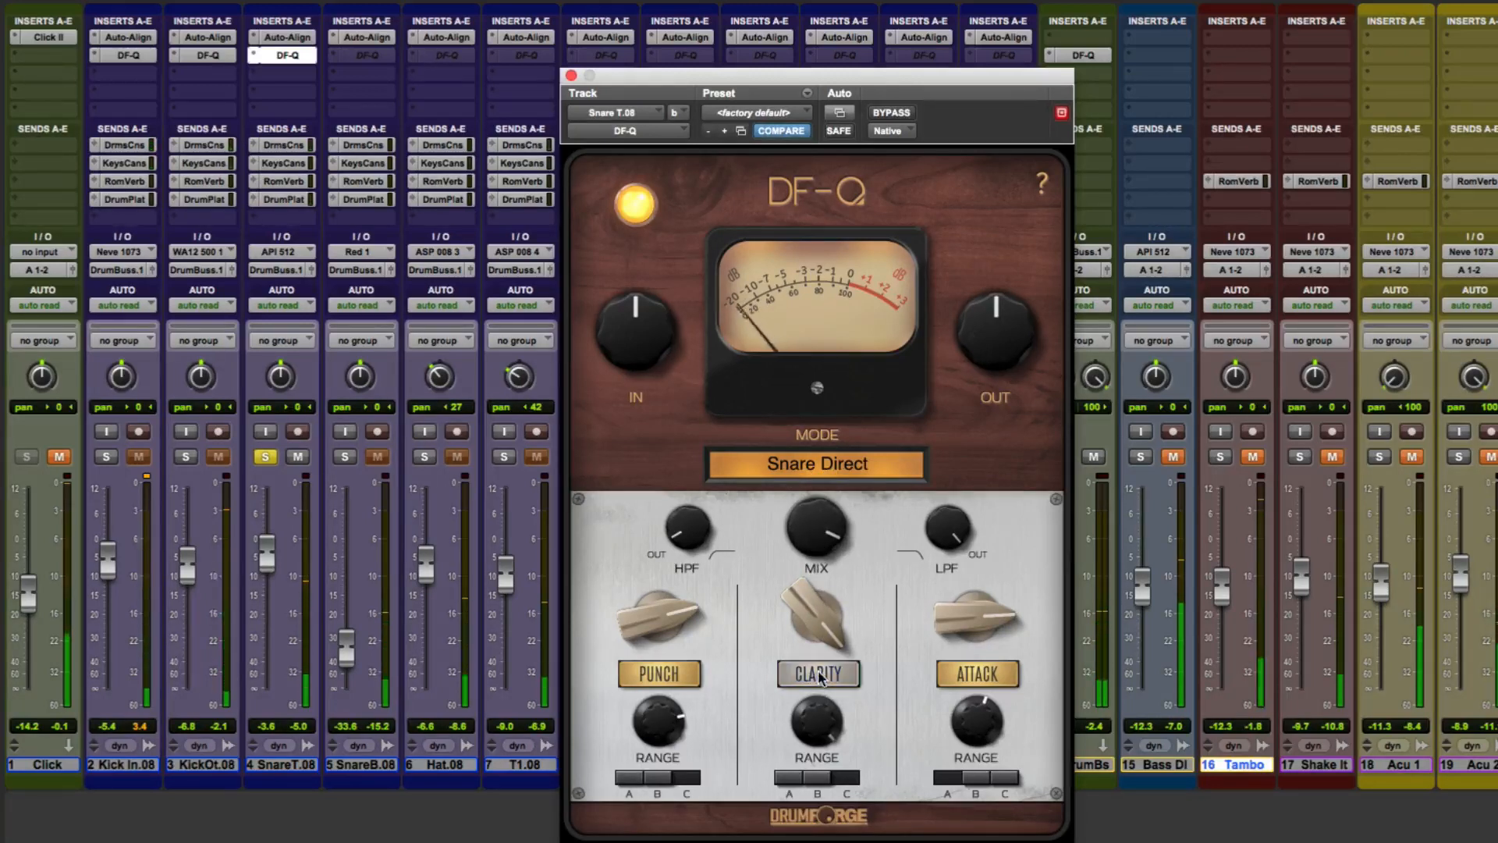
pyautogui.click(970, 675)
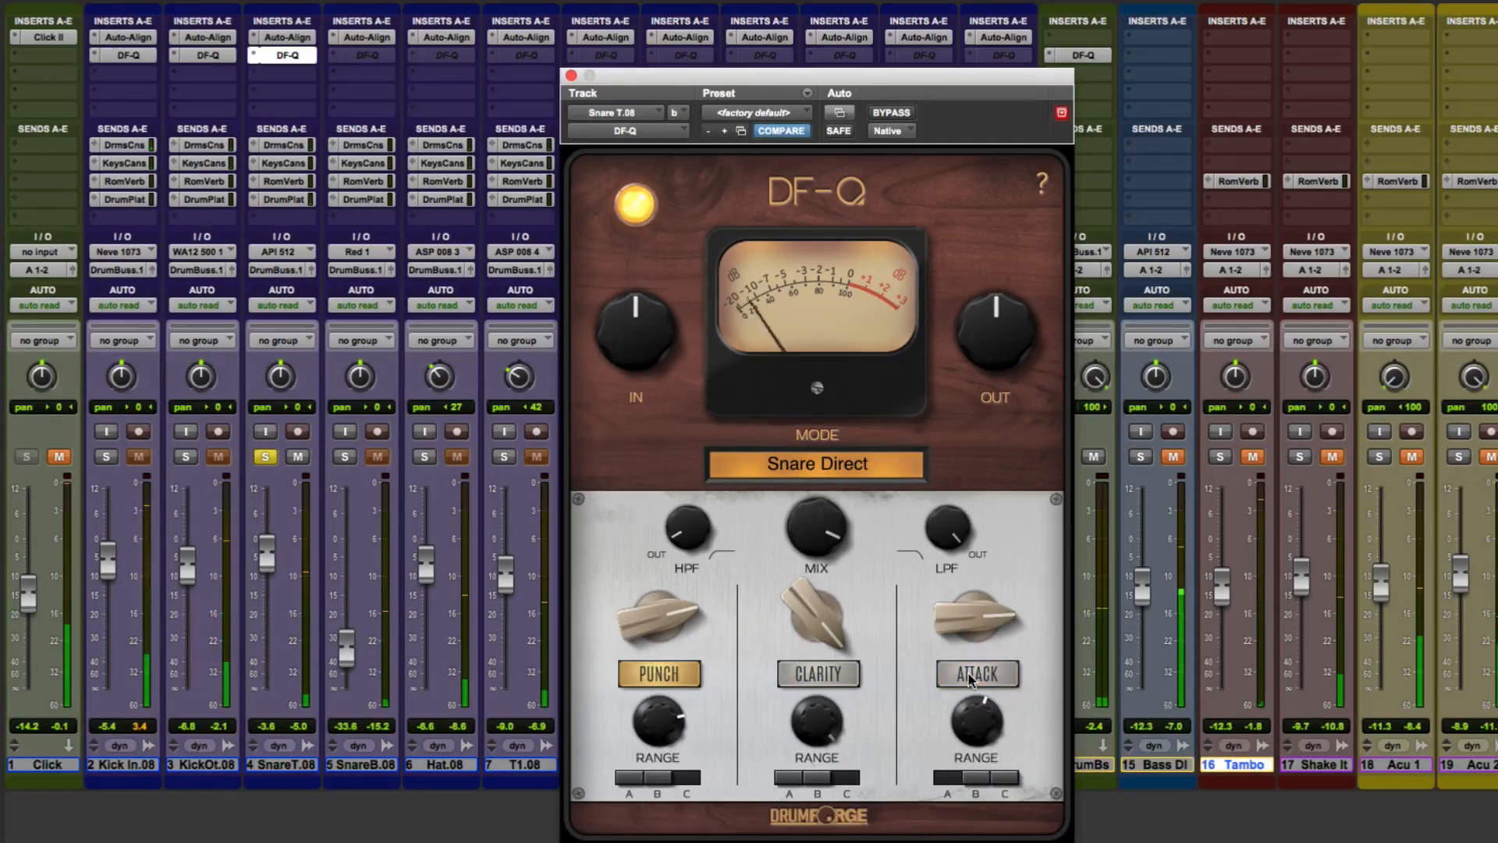
pyautogui.click(970, 676)
pyautogui.click(819, 675)
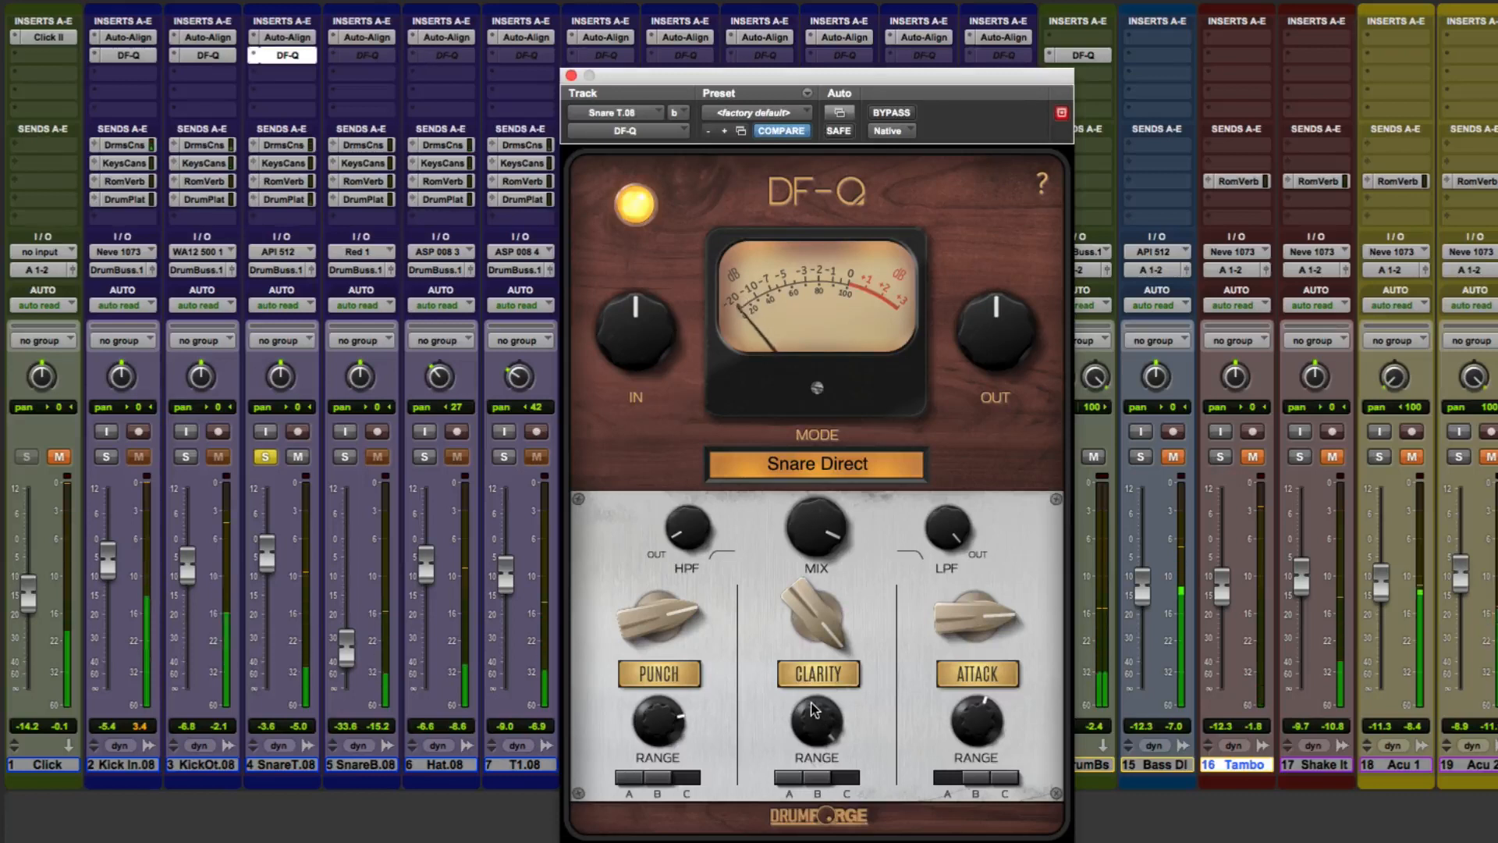
# Keep Snare T.08's Clarity amount near maximum, audition range bands A and B, and settle on band C with the range well above the midpoint
pyautogui.moveTo(808, 620)
pyautogui.moveTo(807, 630); pyautogui.dragTo(807, 583)
pyautogui.click(814, 779)
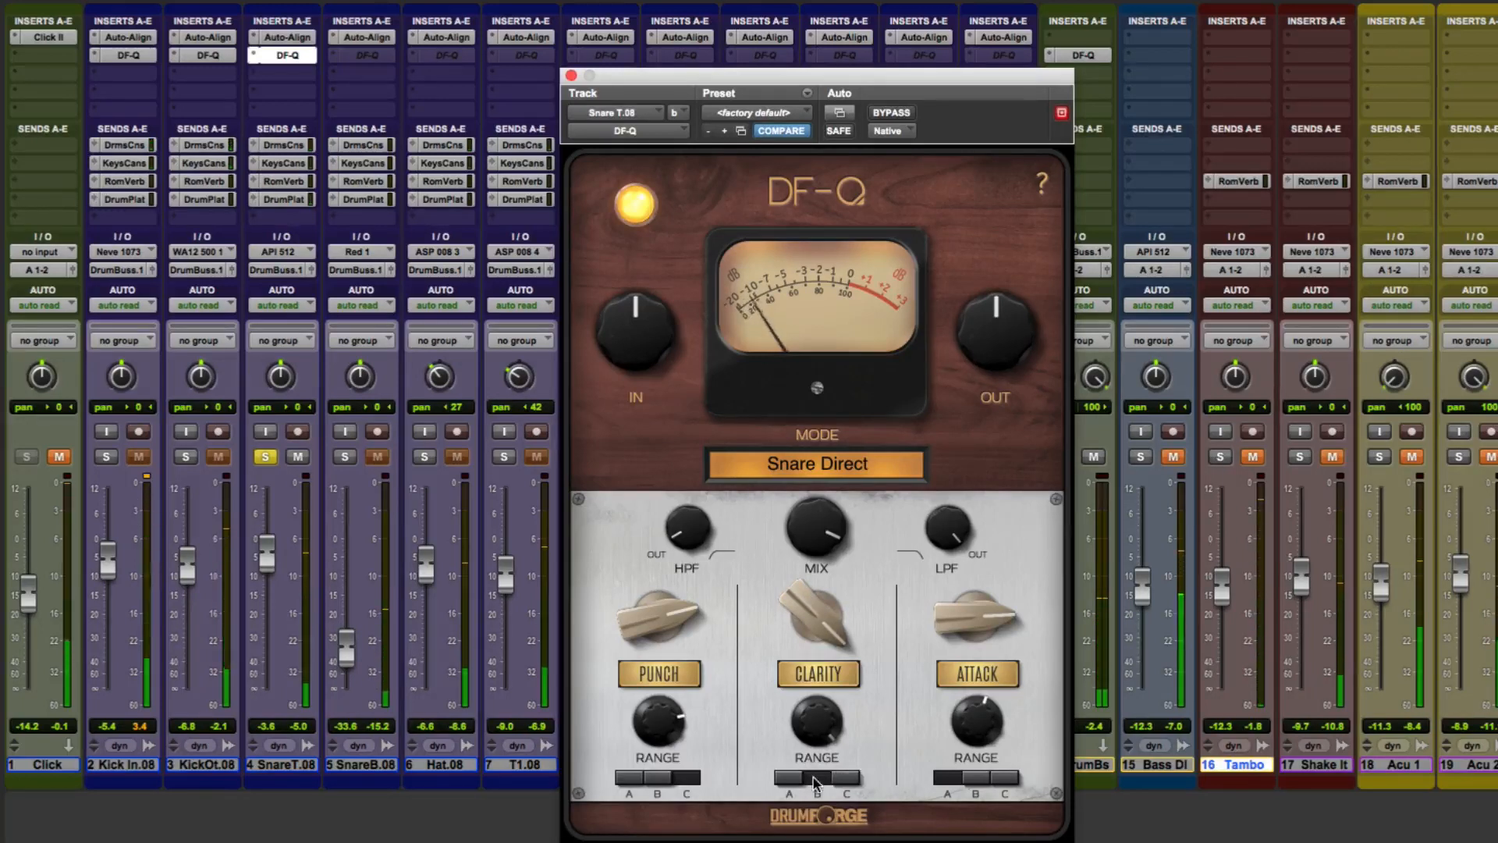
pyautogui.click(790, 777)
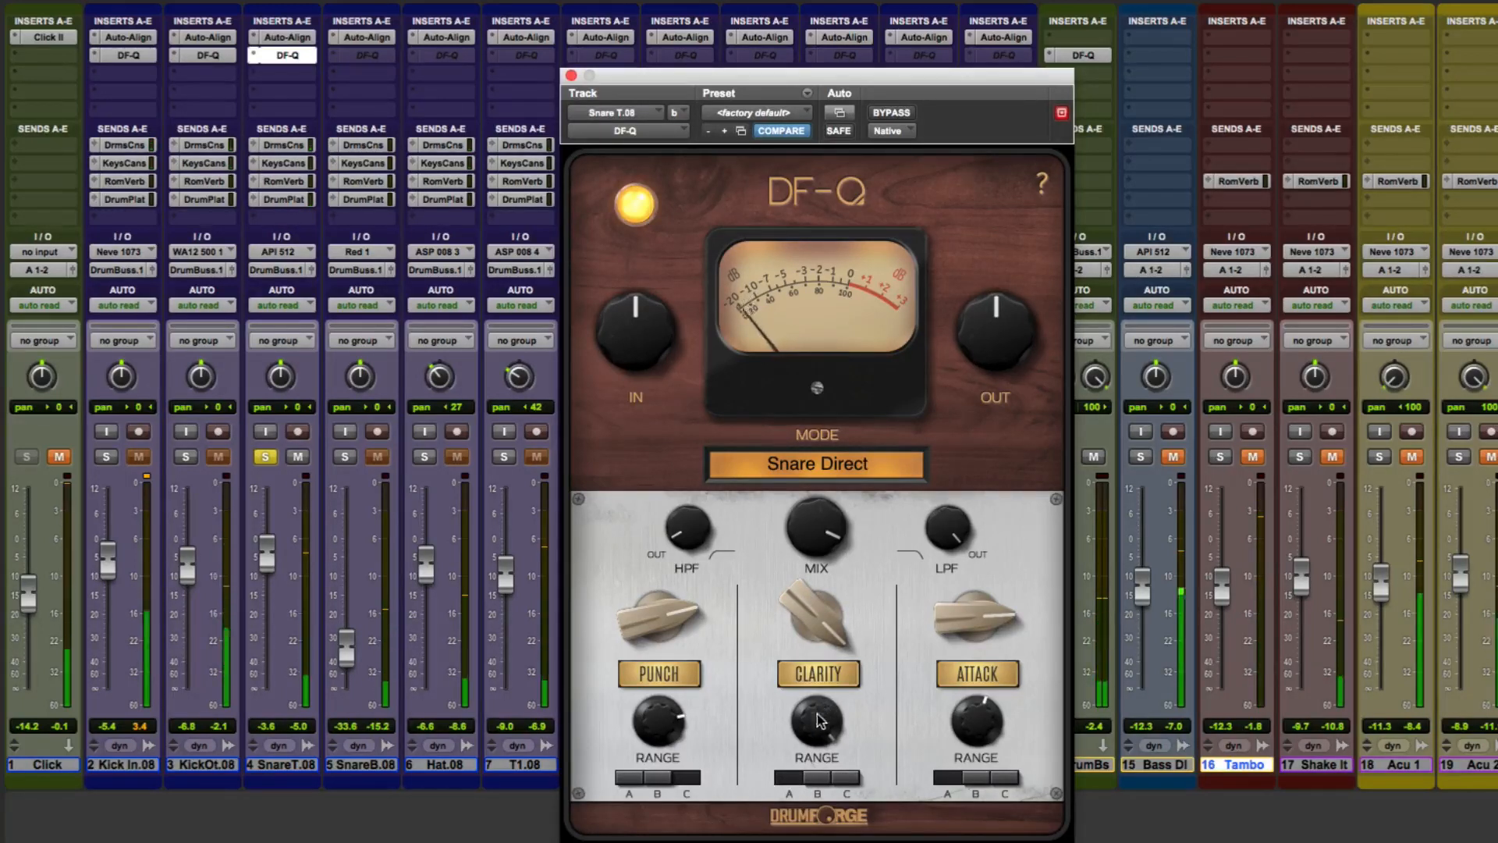
pyautogui.moveTo(815, 710); pyautogui.dragTo(814, 769)
pyautogui.click(820, 779)
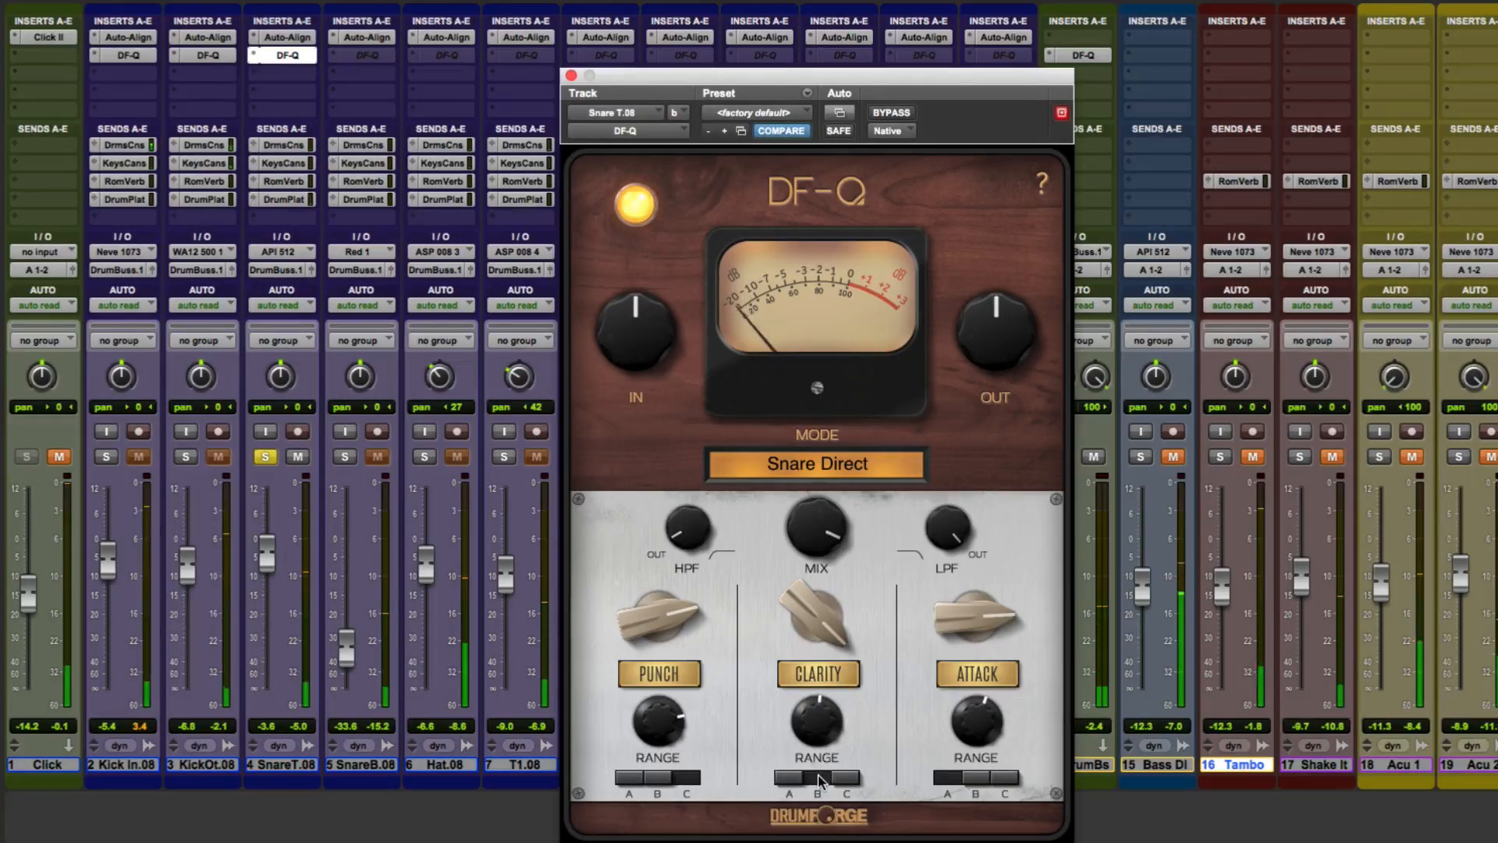
pyautogui.moveTo(813, 731); pyautogui.dragTo(812, 704)
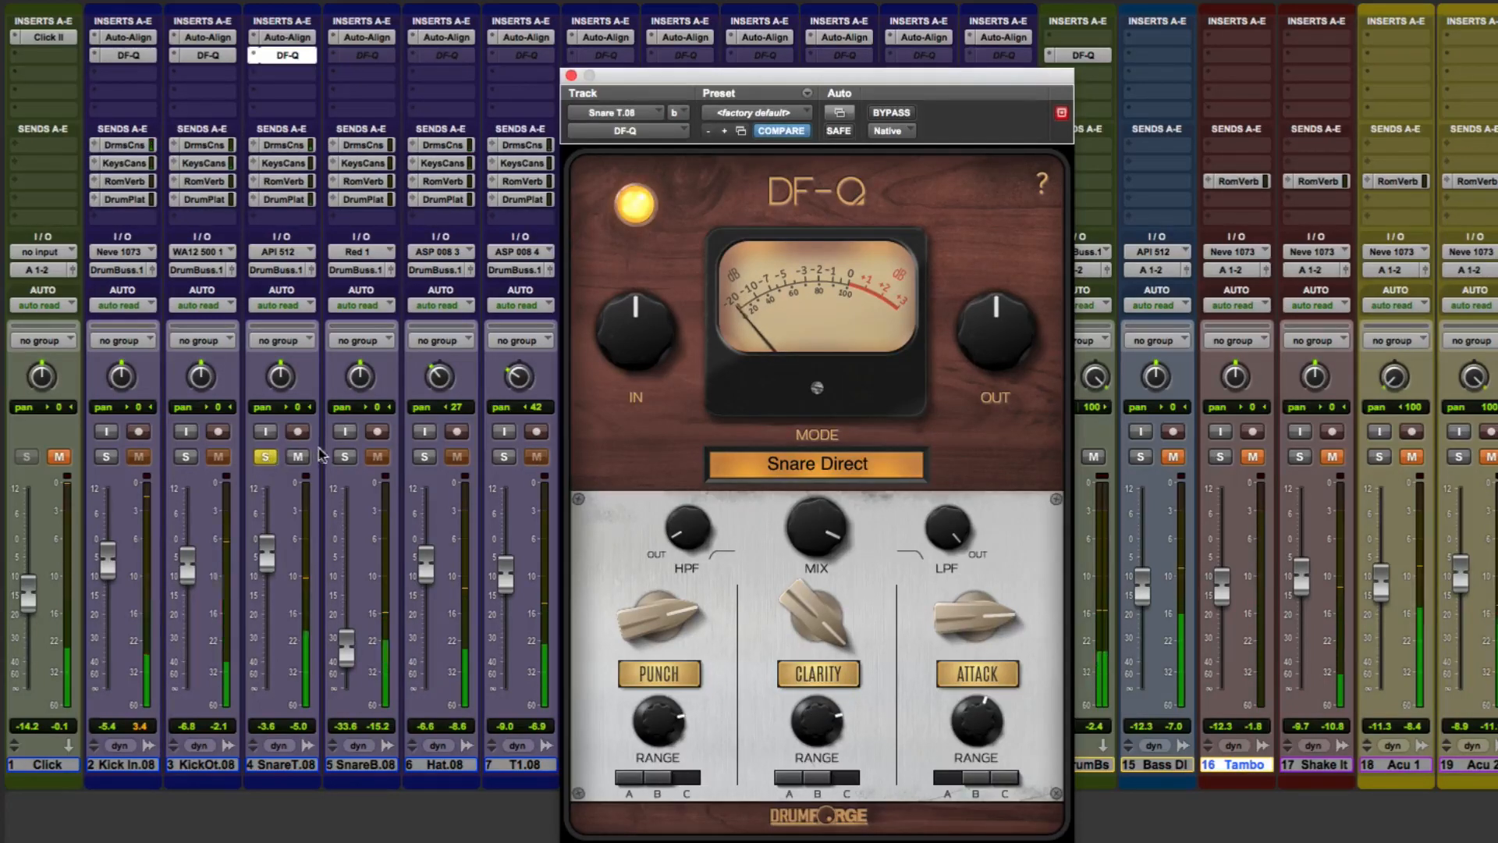
# Solo Snare B.08 as well, open and activate its DF-Q insert, and set the plugin's mode to Snare Direct
pyautogui.click(344, 456)
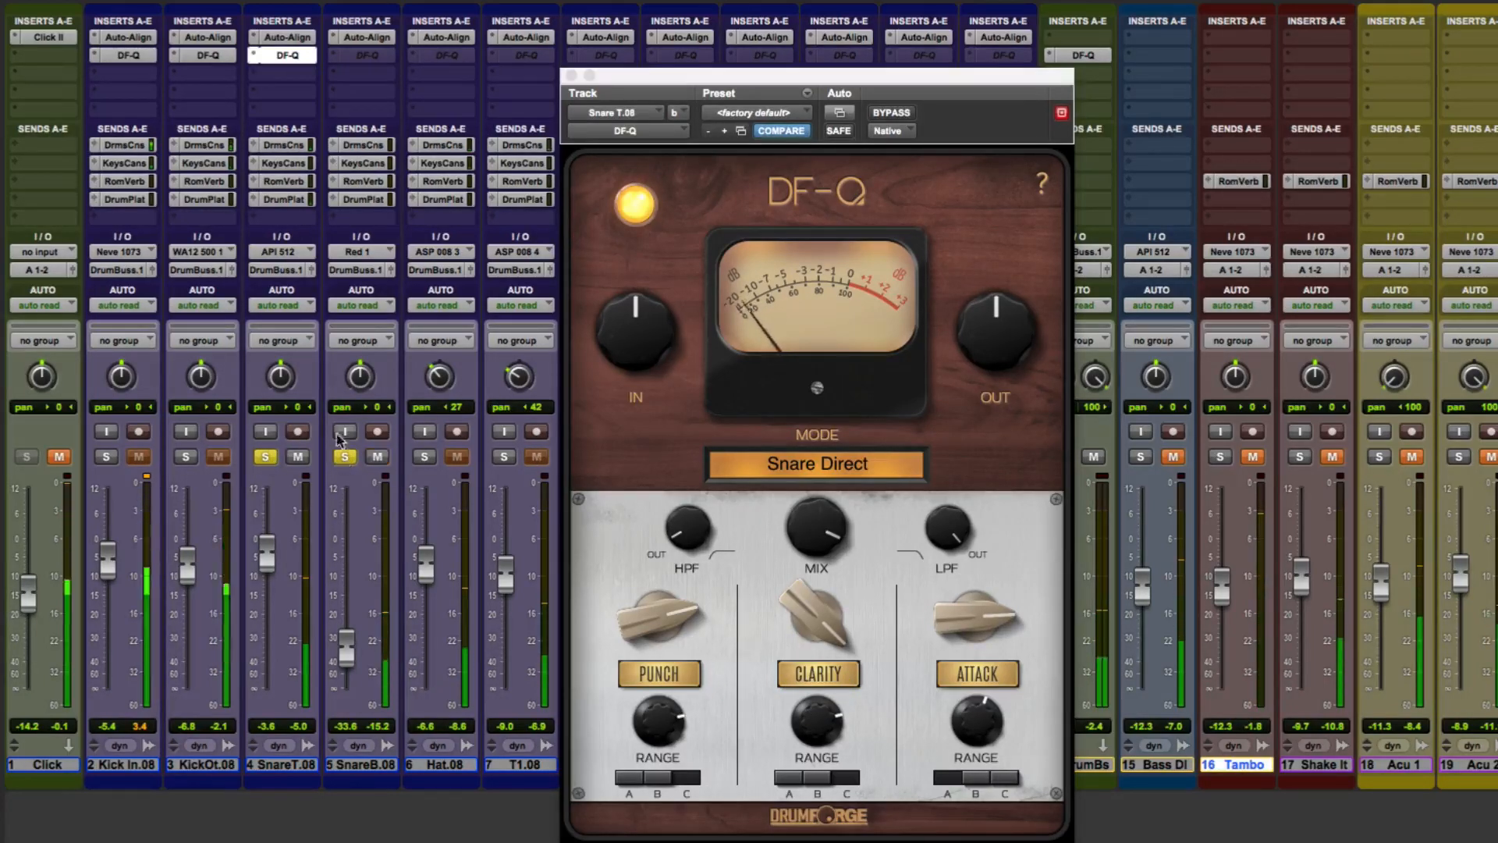
pyautogui.click(359, 55)
pyautogui.rightClick(361, 56)
pyautogui.click(390, 79)
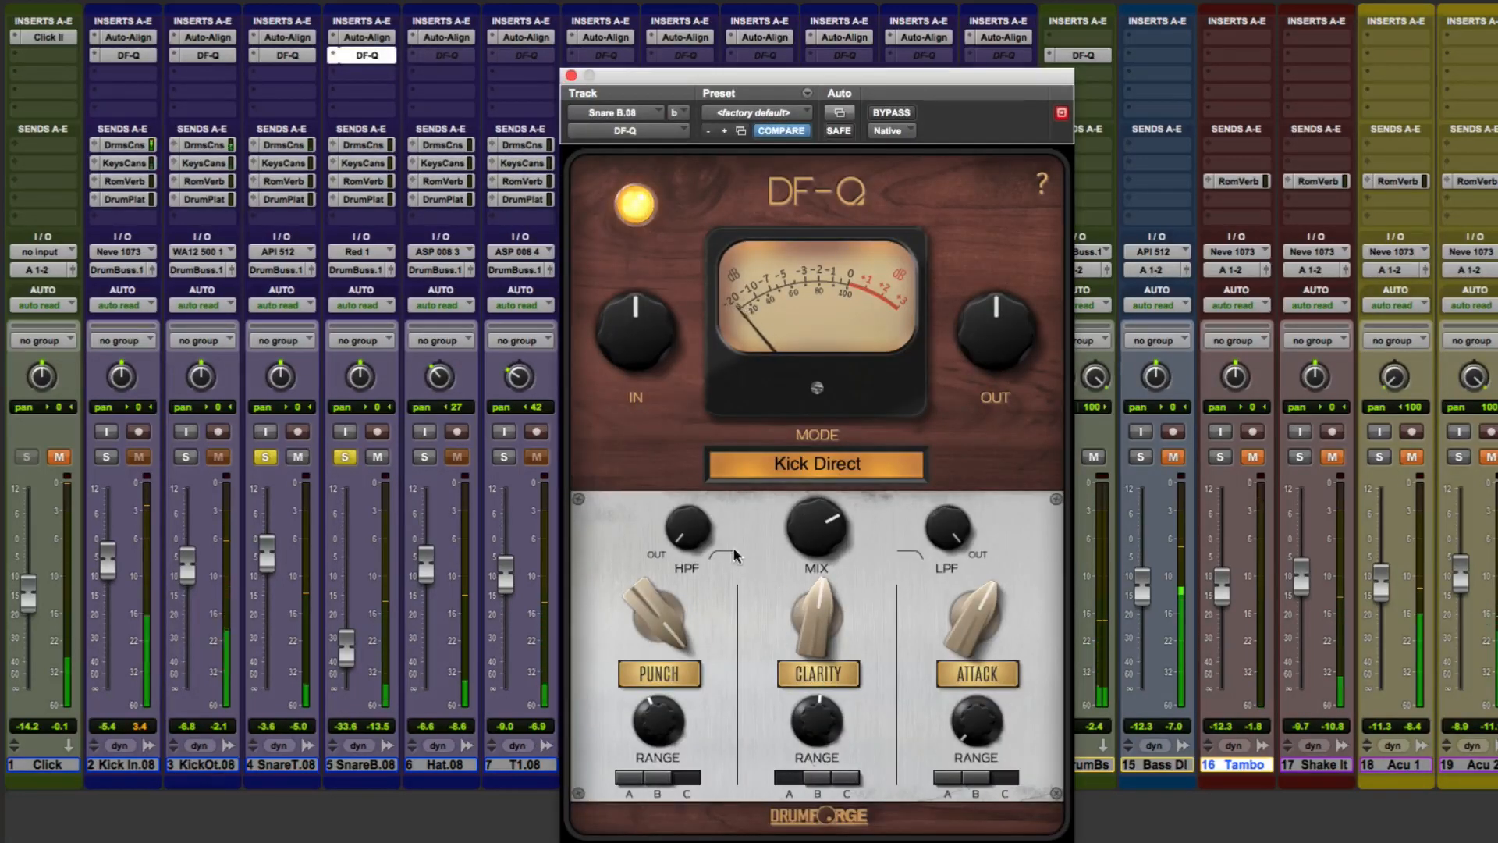
pyautogui.click(790, 462)
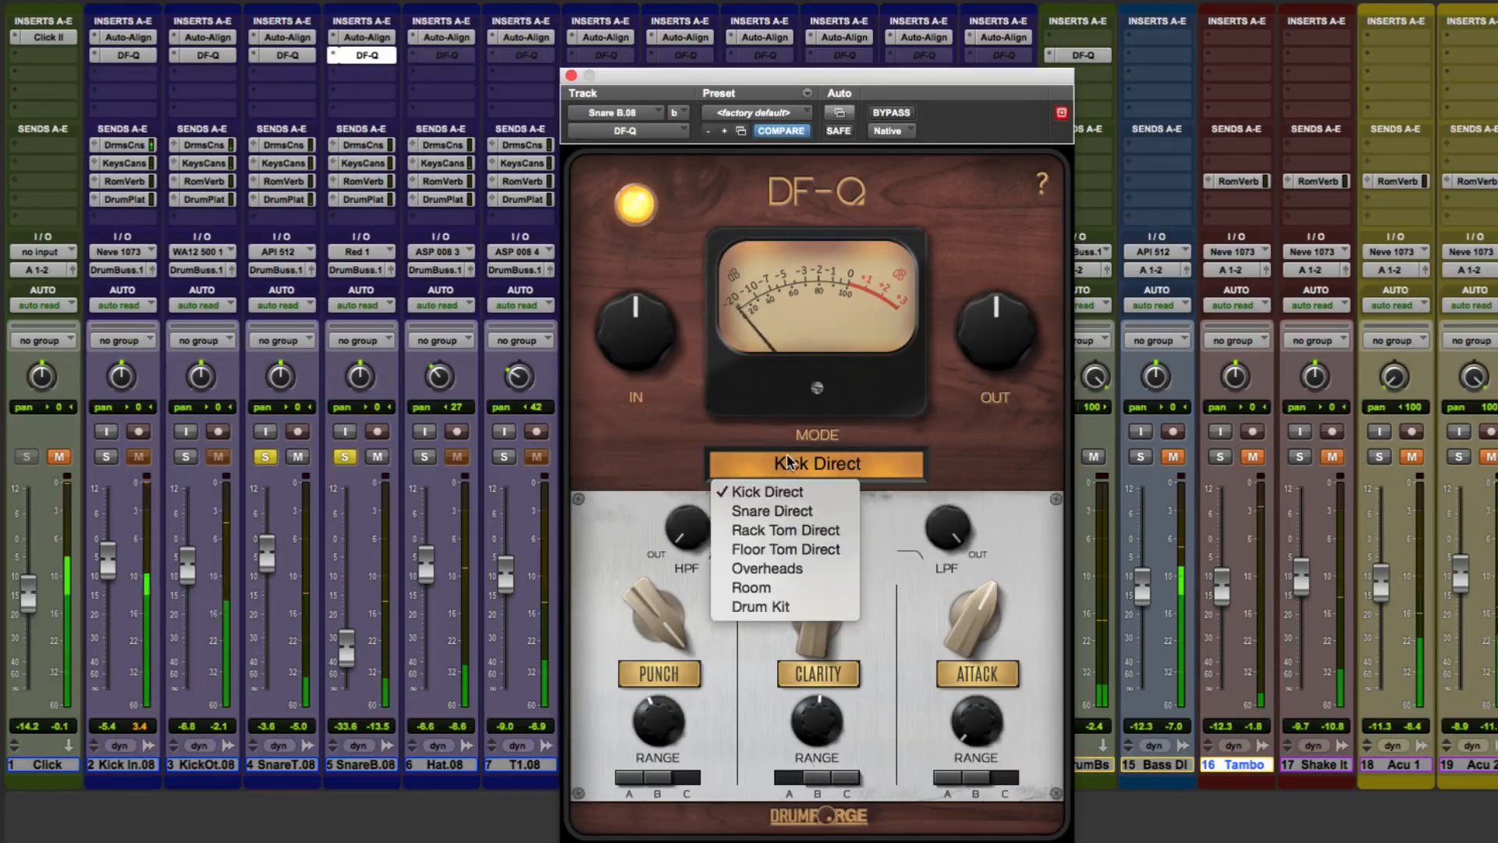
pyautogui.click(769, 510)
# Unsolo Snare T.08 and raise the Snare B.08 fader to -10.5 dB
pyautogui.click(268, 458)
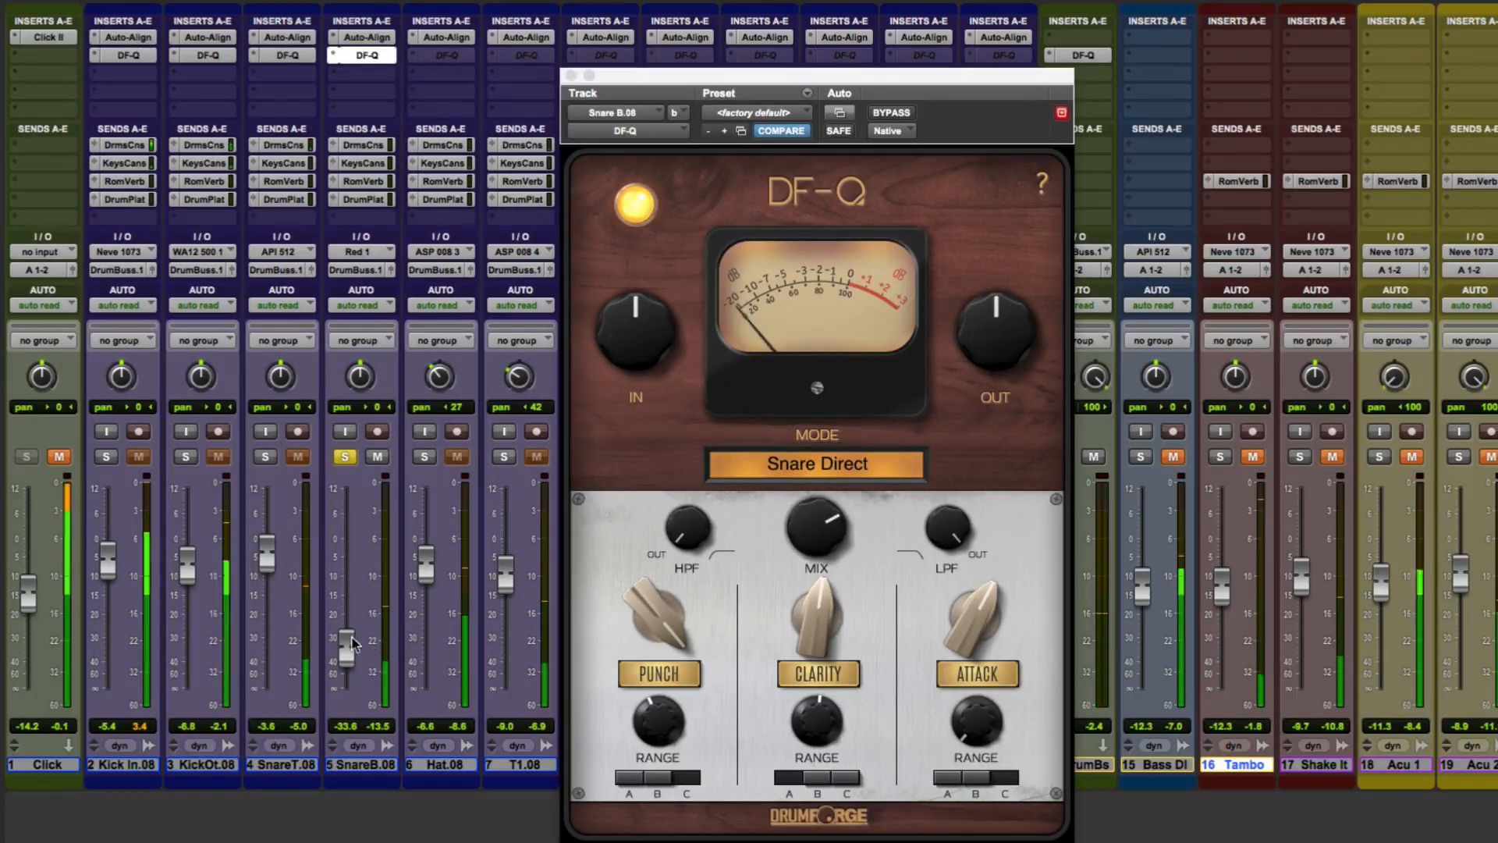
pyautogui.moveTo(346, 648); pyautogui.dragTo(355, 580)
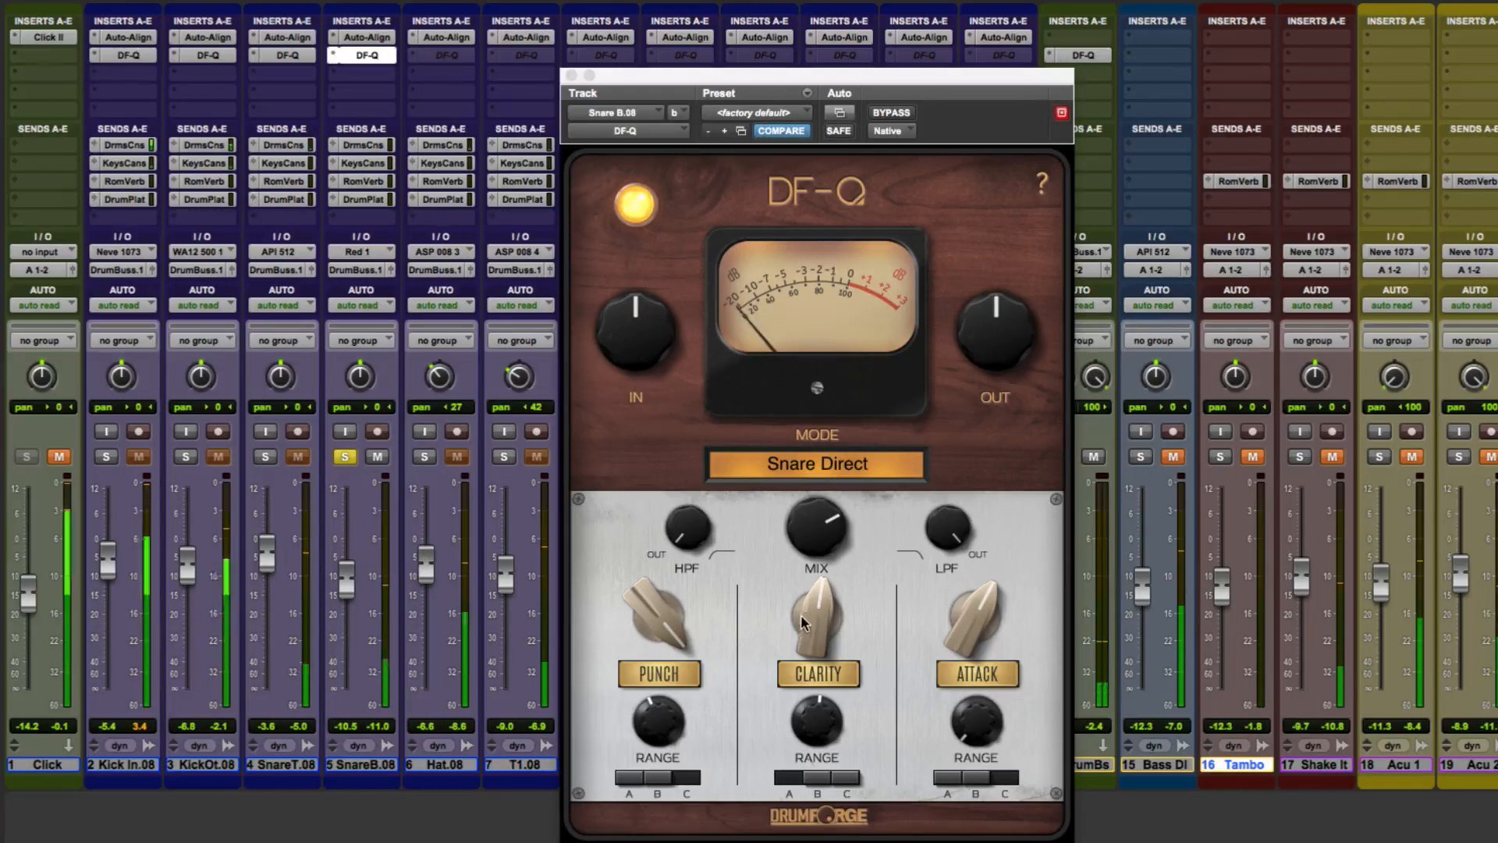
# Raise Snare B.08's Attack to near maximum and move the Attack and Clarity ranges above their midpoints
pyautogui.moveTo(969, 640); pyautogui.dragTo(966, 606)
pyautogui.moveTo(973, 718); pyautogui.dragTo(968, 649)
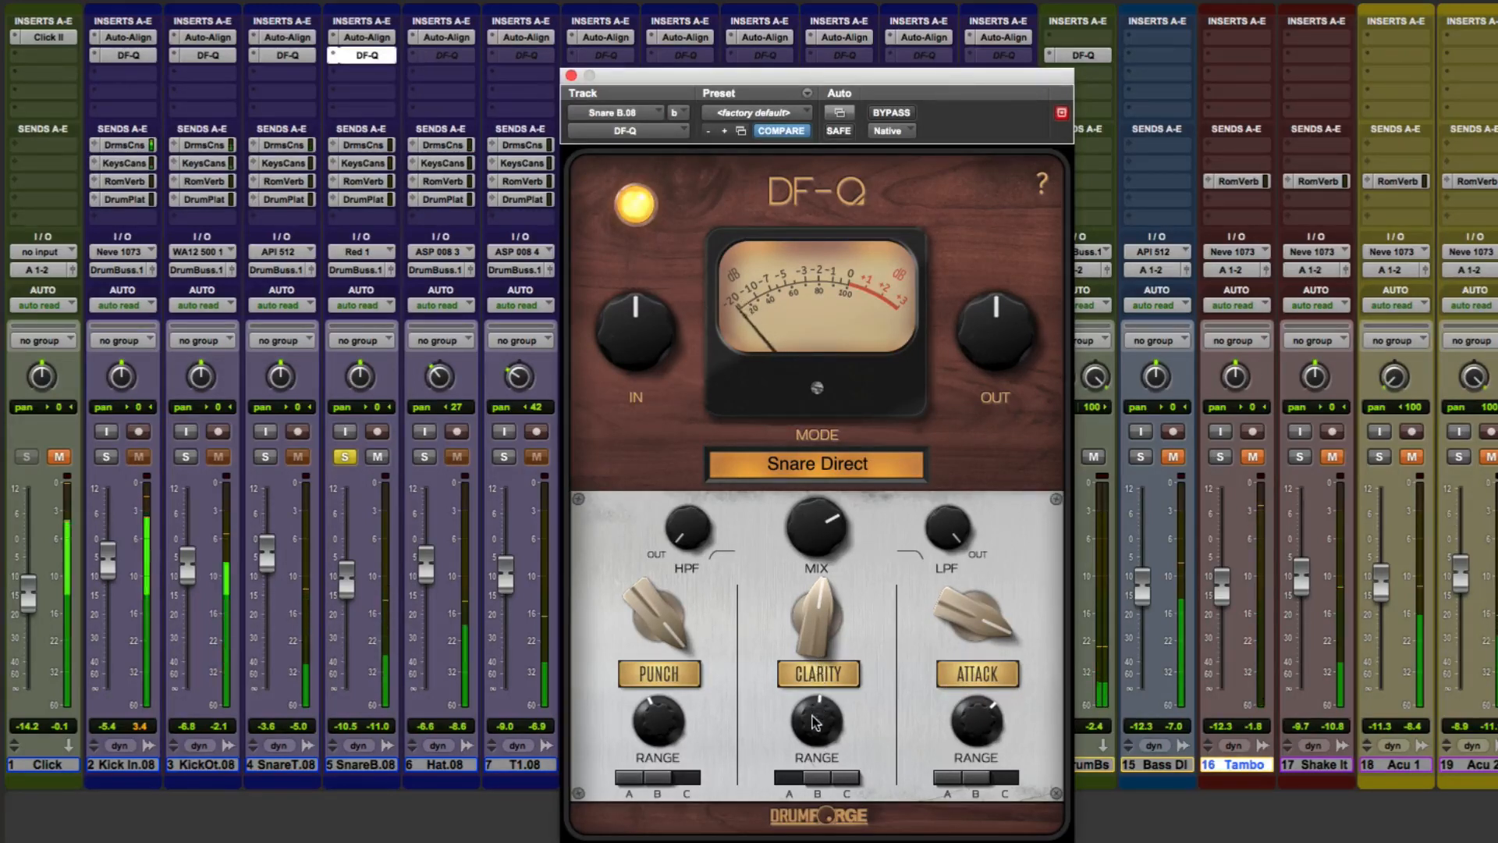
pyautogui.moveTo(814, 722); pyautogui.dragTo(814, 663)
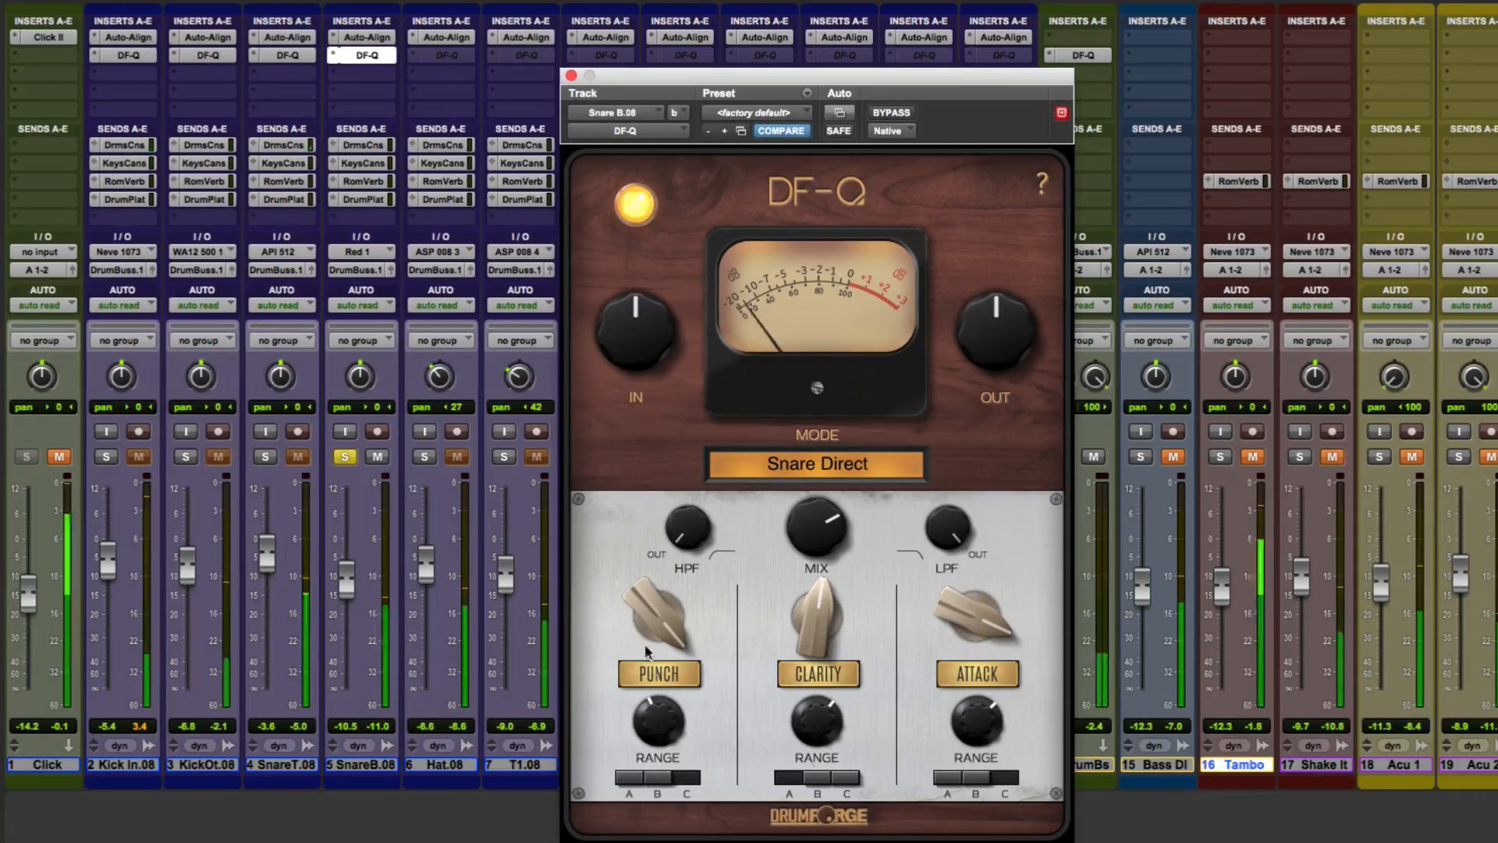
# Lower Snare B.08's Punch slightly and bring both the HPF and LPF to just short of the twelve o'clock position
pyautogui.moveTo(640, 624); pyautogui.dragTo(643, 649)
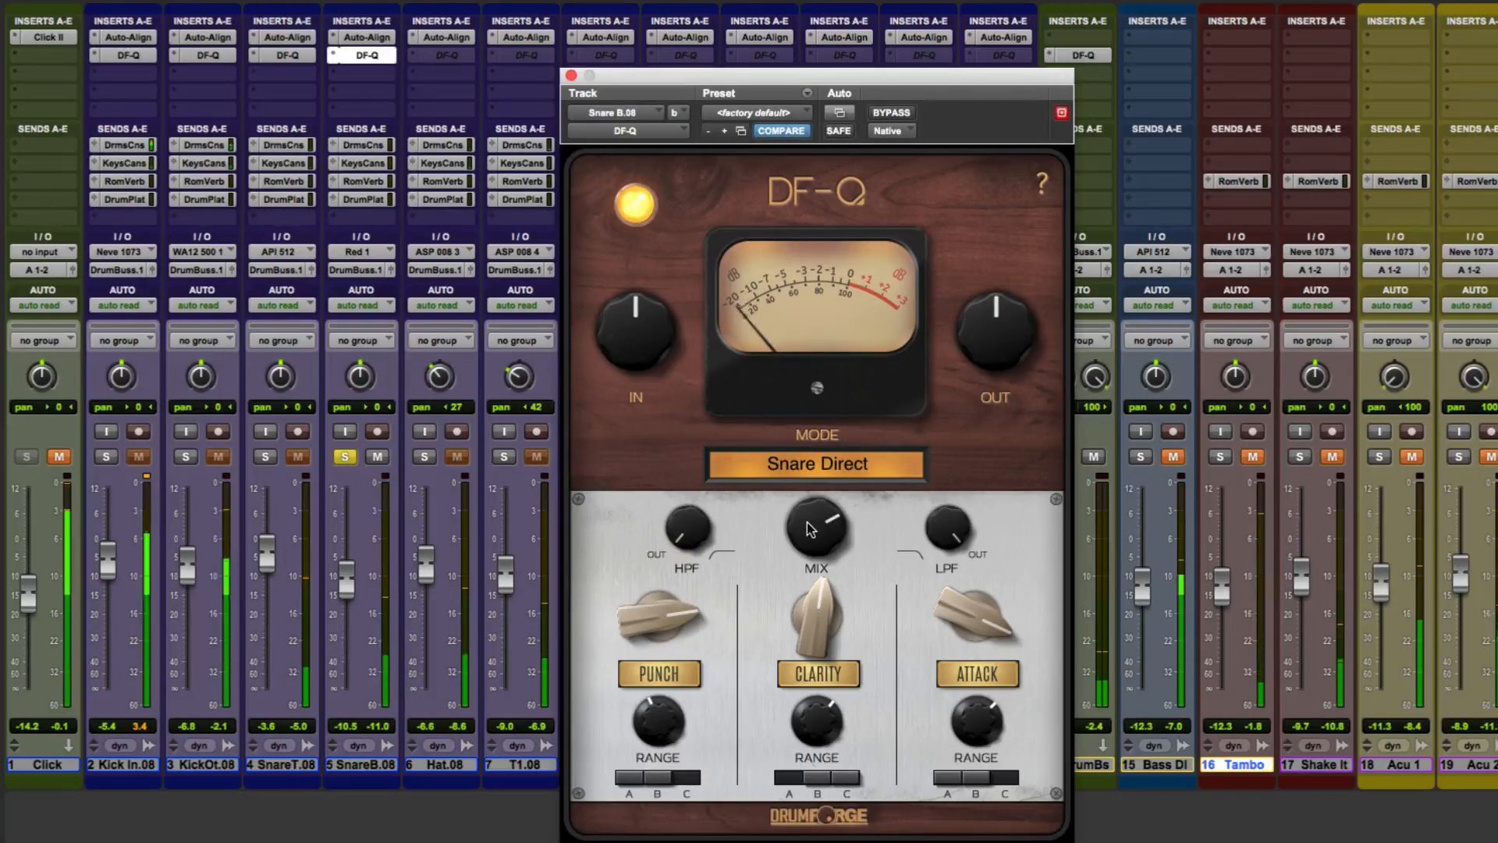
pyautogui.moveTo(686, 524); pyautogui.dragTo(686, 473)
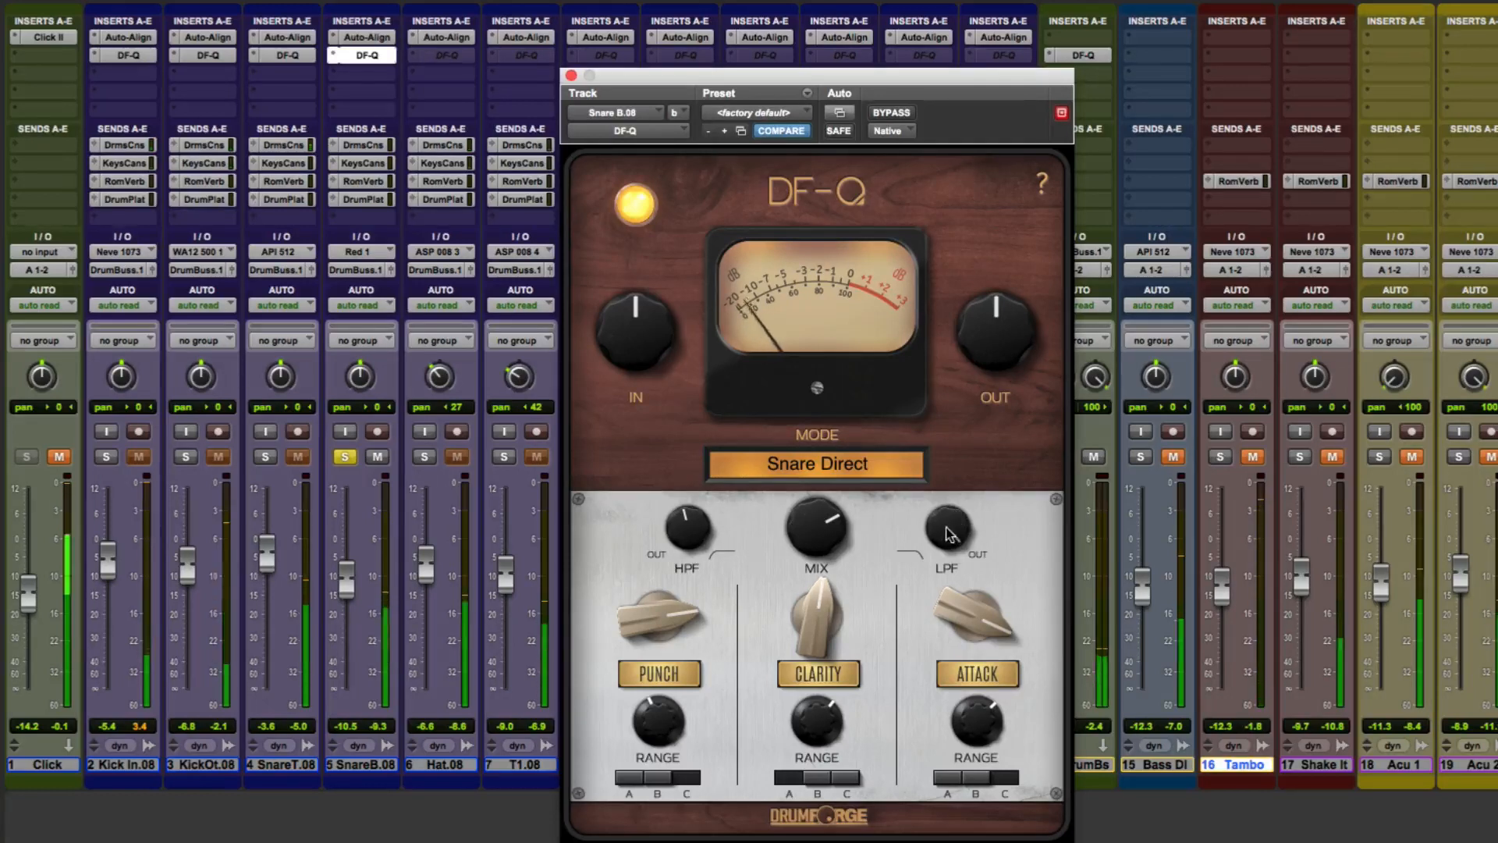
pyautogui.moveTo(947, 533); pyautogui.dragTo(945, 579)
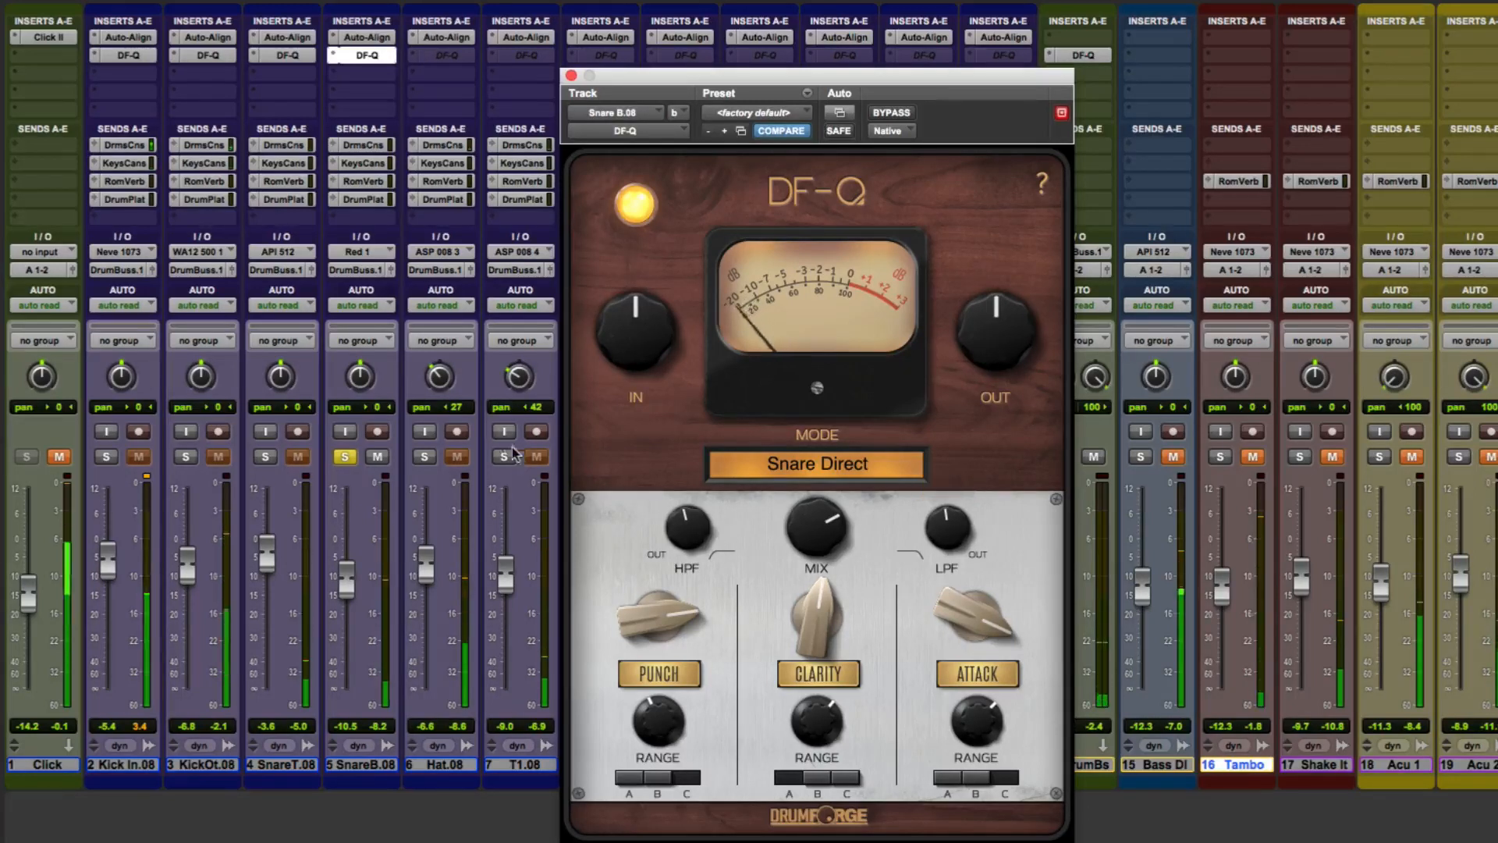
# Solo Snare T.08 and both kick tracks, lower the Snare B.08 fader to -12.6 dB, and move the plugin window aside
pyautogui.click(266, 456)
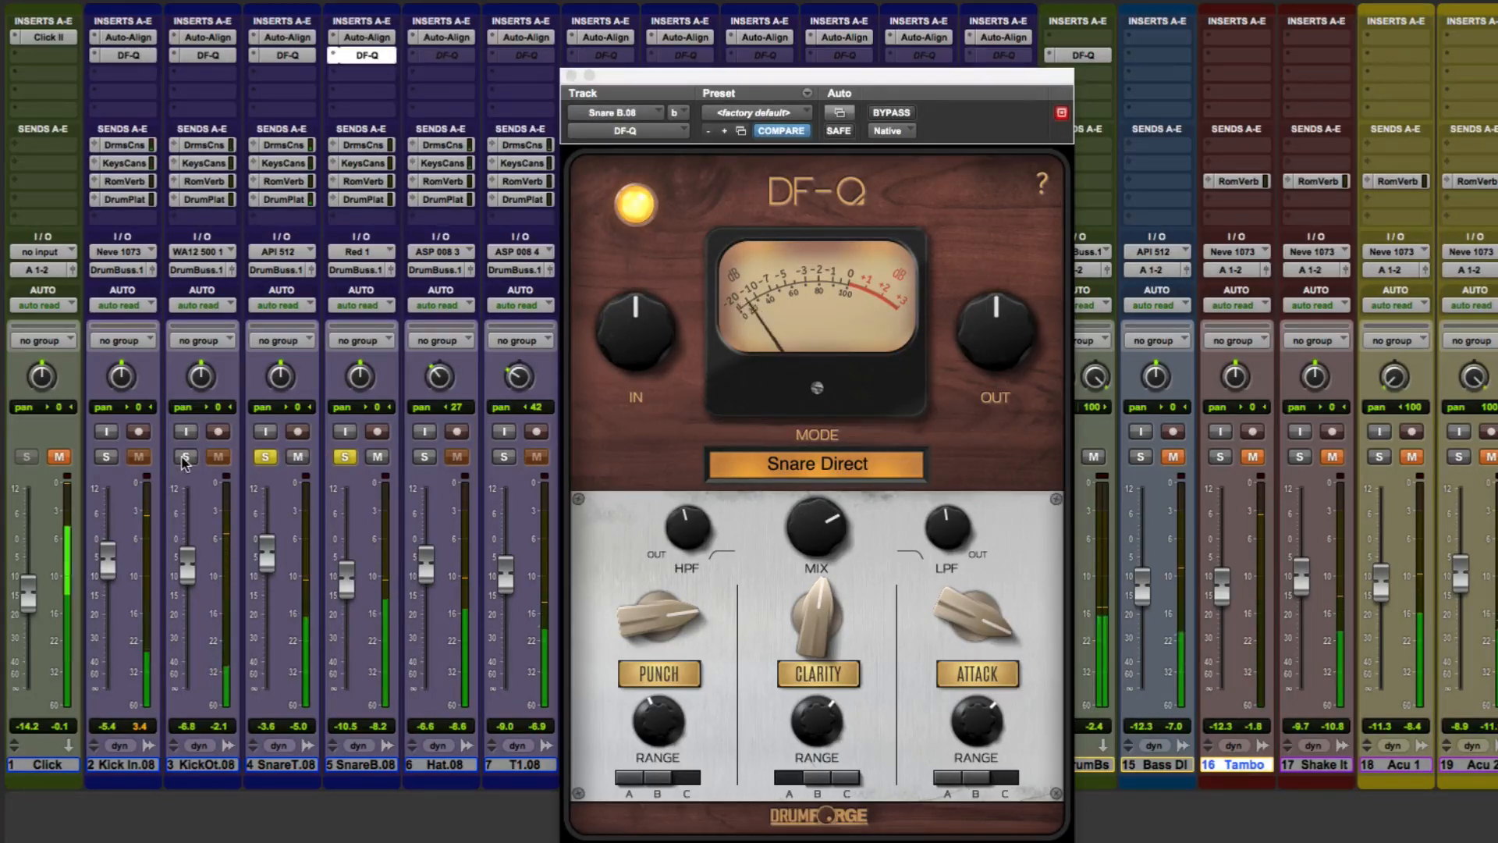
pyautogui.click(186, 456)
pyautogui.click(106, 457)
pyautogui.moveTo(351, 591); pyautogui.dragTo(352, 598)
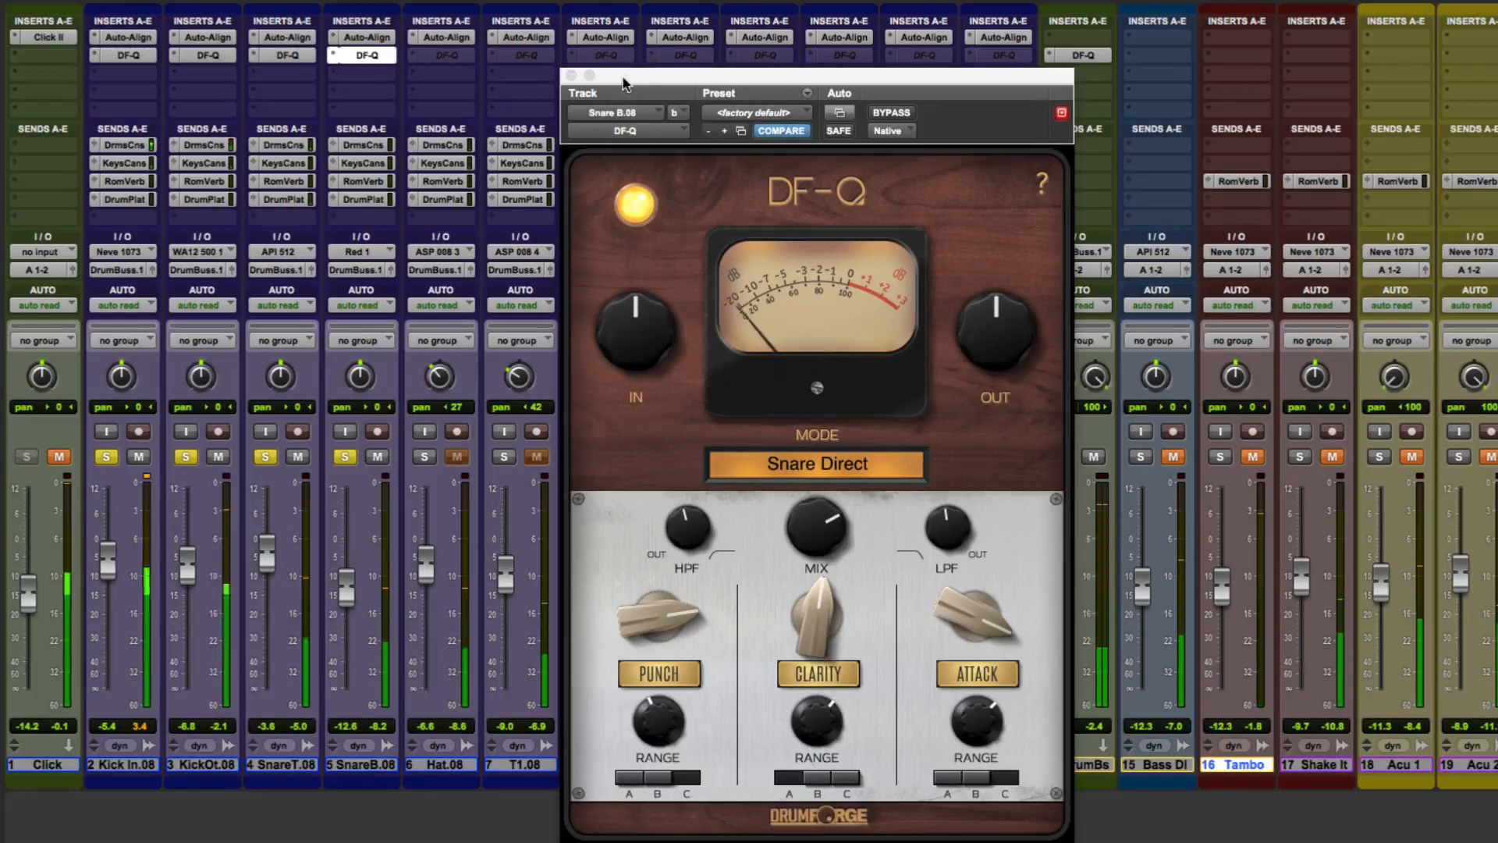
pyautogui.moveTo(623, 78); pyautogui.dragTo(355, 95)
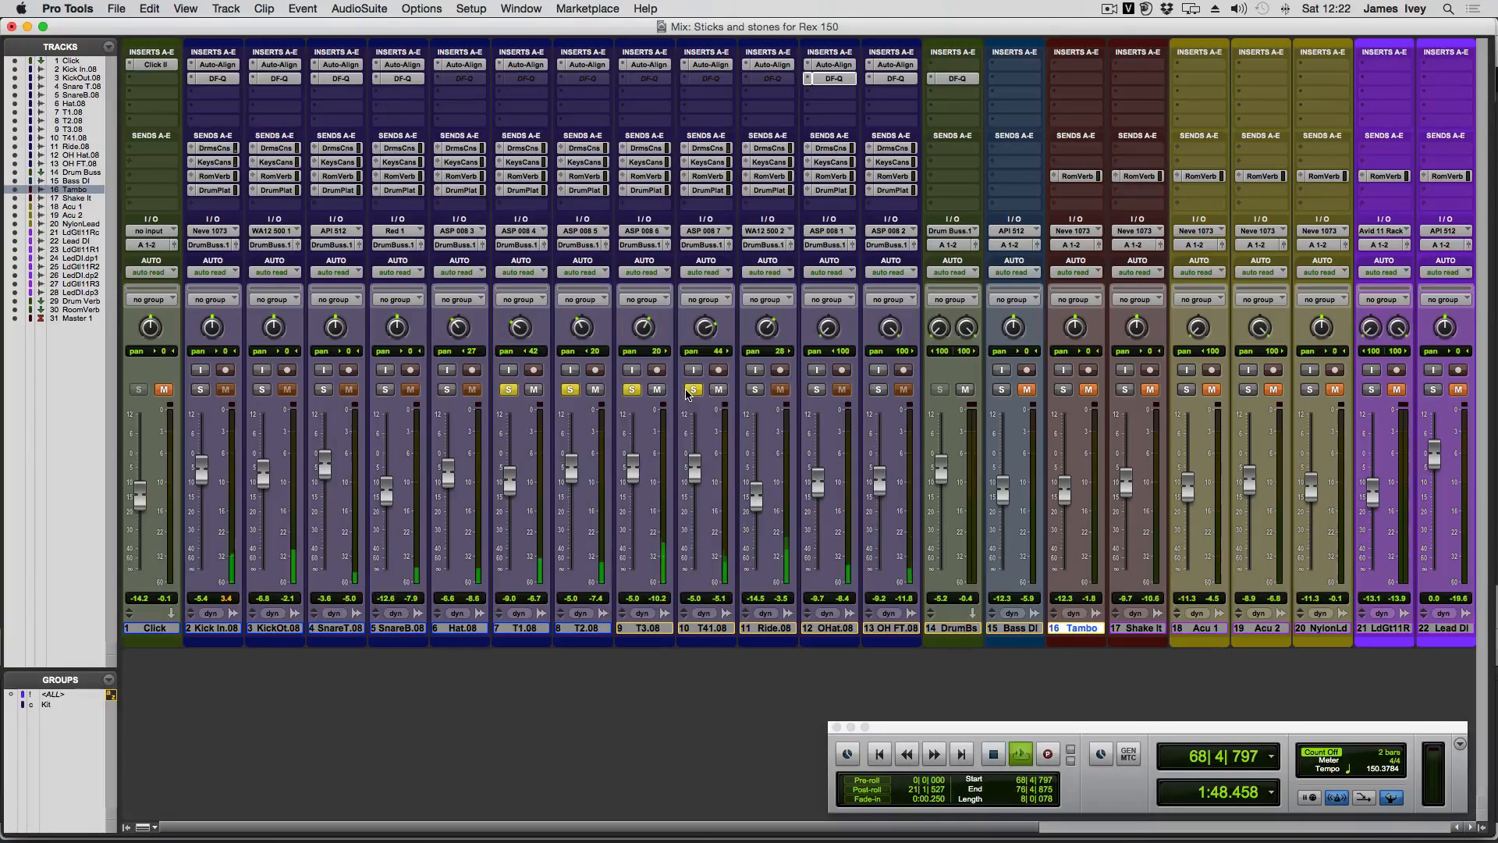
# Look over the tom clips in the Edit window, then unsolo T1.08, T2.08 and T41.08 so only T3.08 is soloed
pyautogui.press('super+equal')
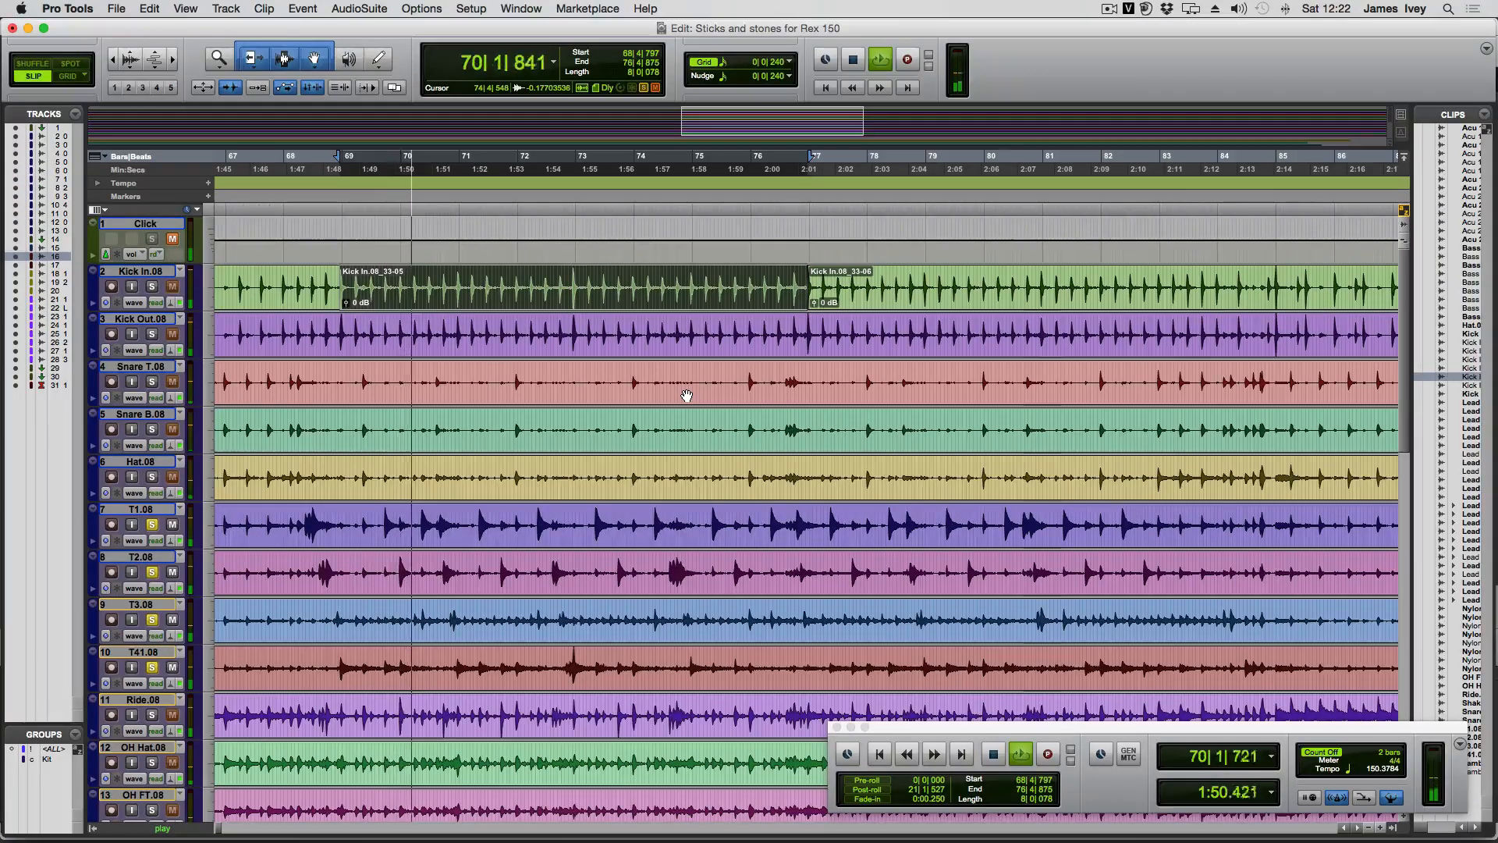
pyautogui.press('super+equal')
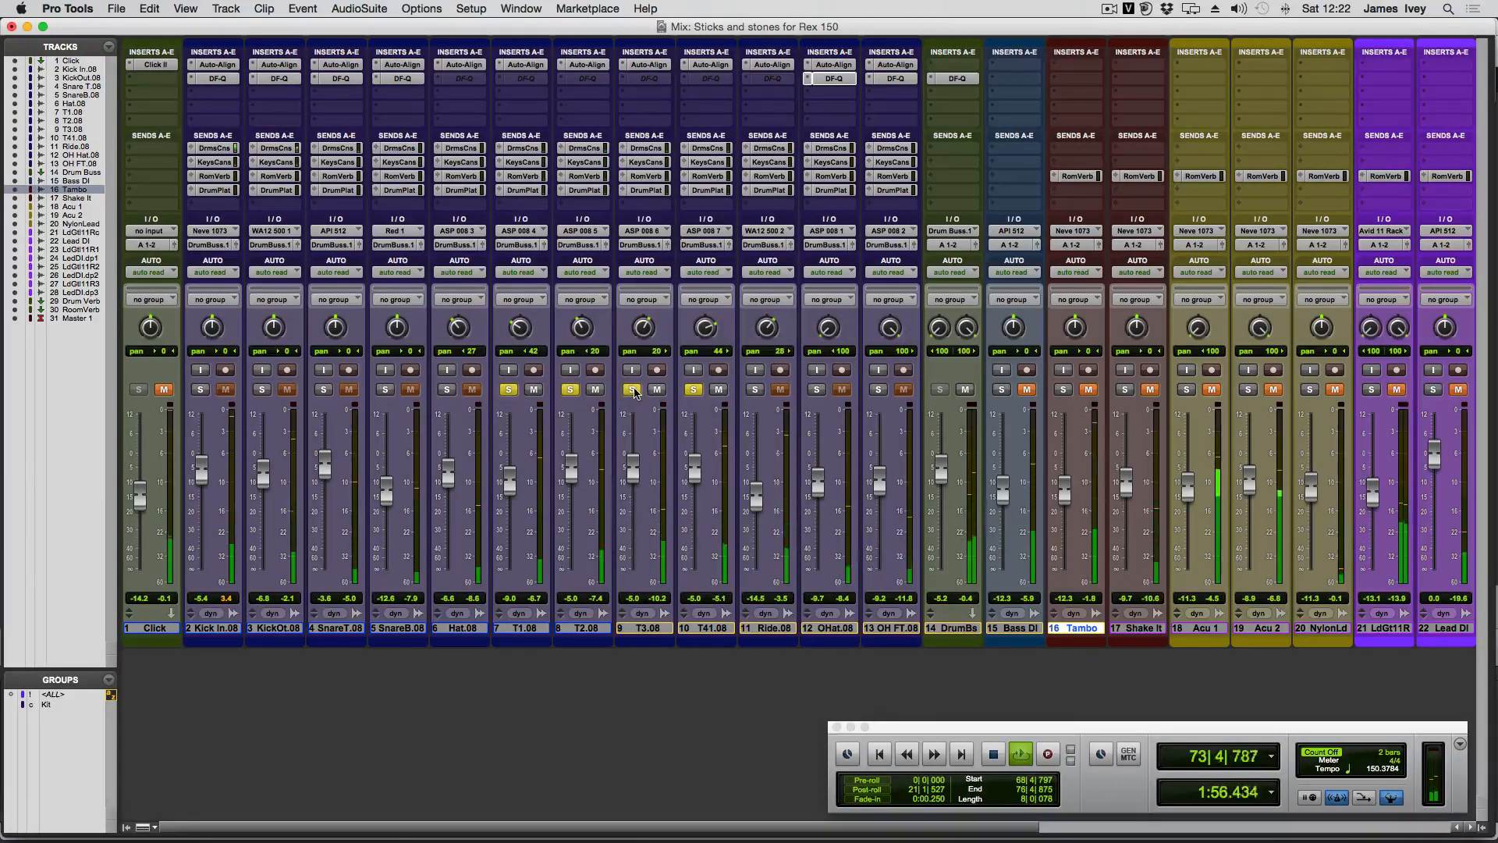
pyautogui.click(633, 391)
pyautogui.click(571, 391)
pyautogui.click(509, 391)
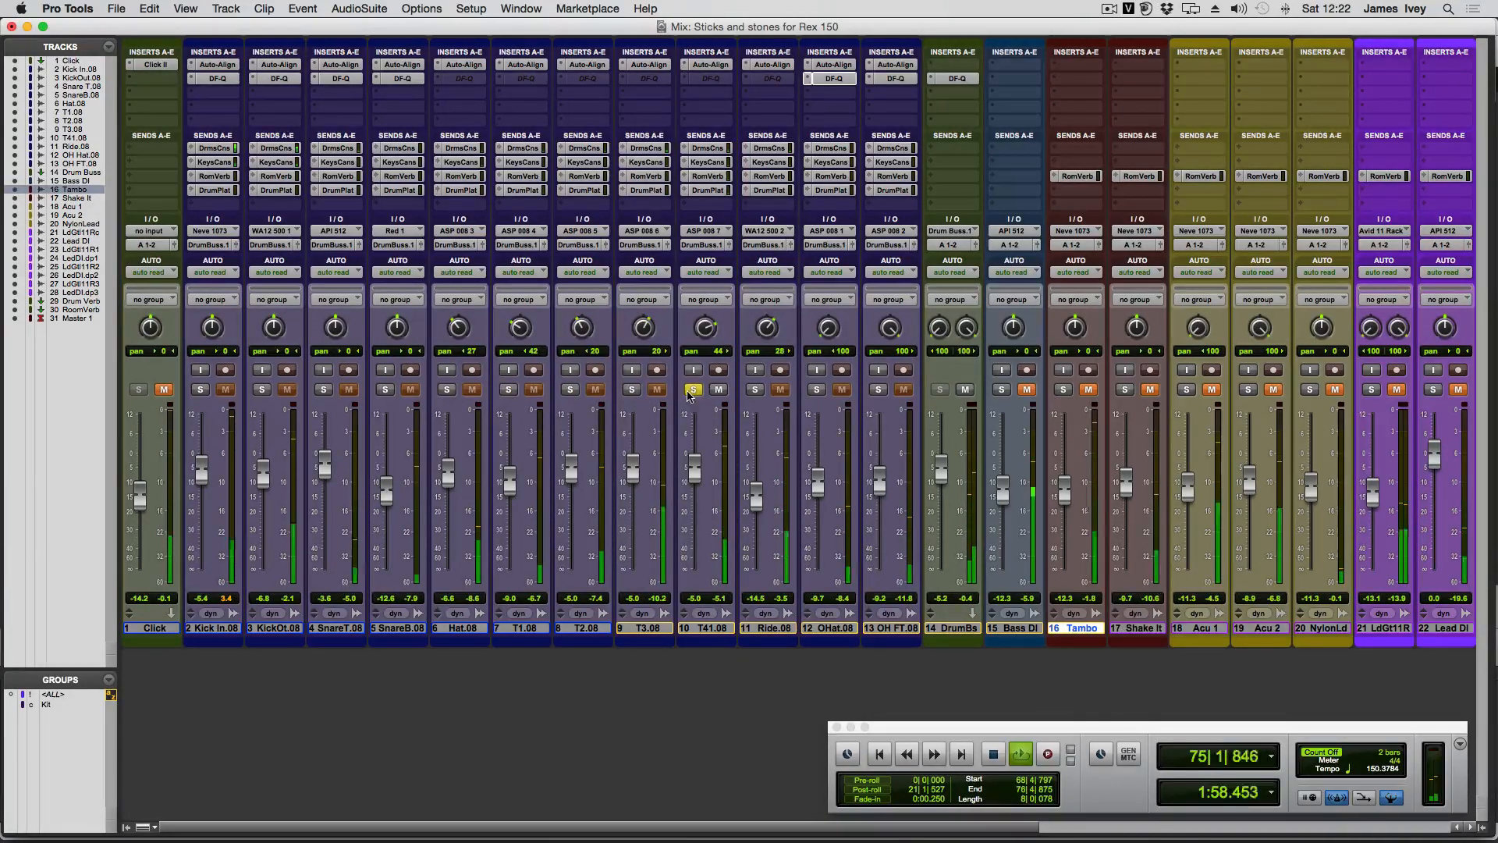
pyautogui.click(693, 391)
pyautogui.click(632, 391)
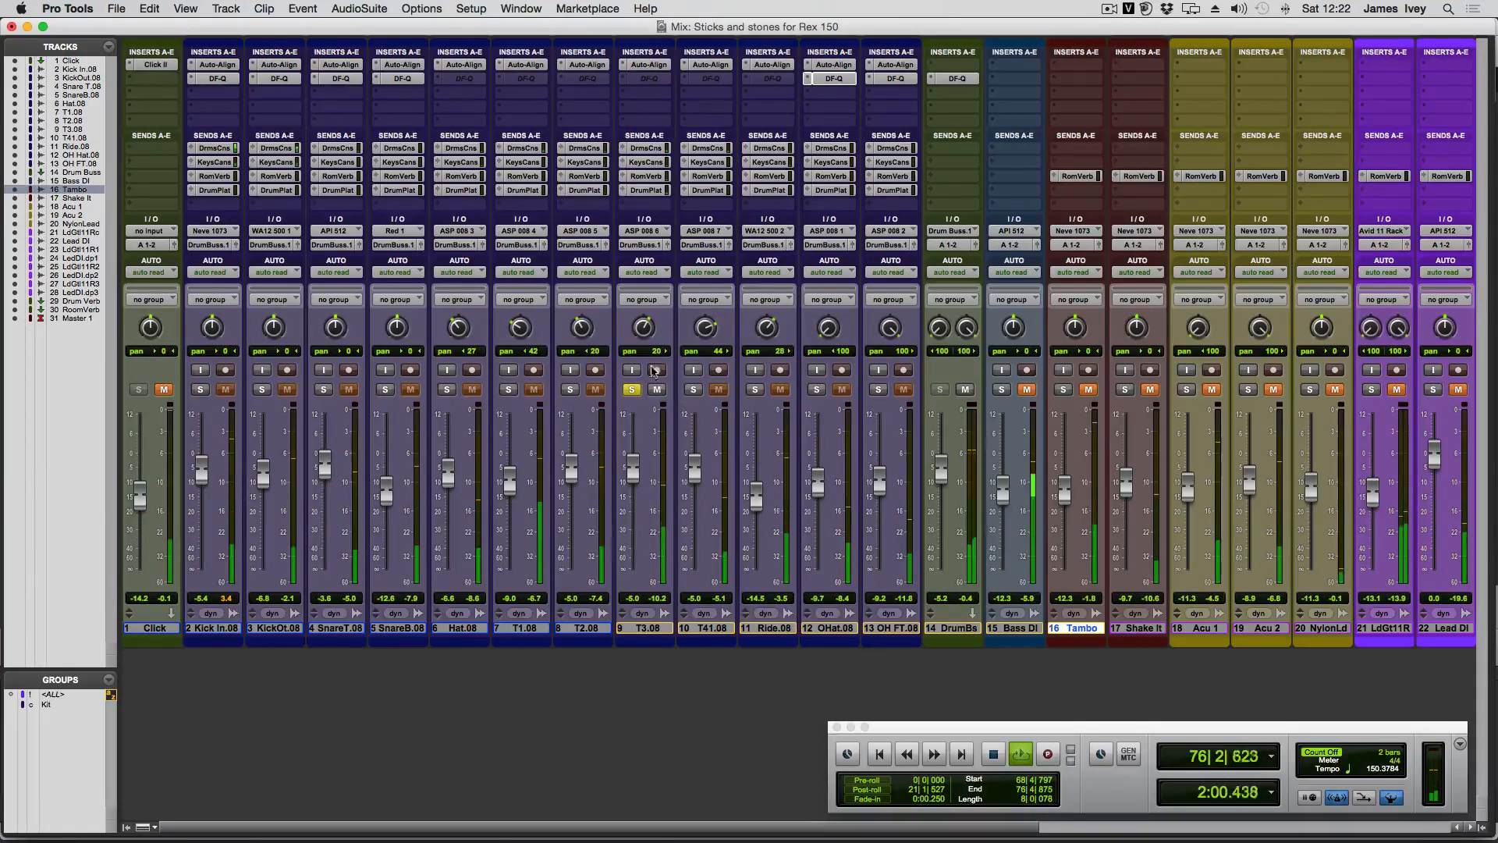
# Open and activate the DF-Q insert on T3.08 and set its mode to Floor Tom Direct
pyautogui.click(645, 80)
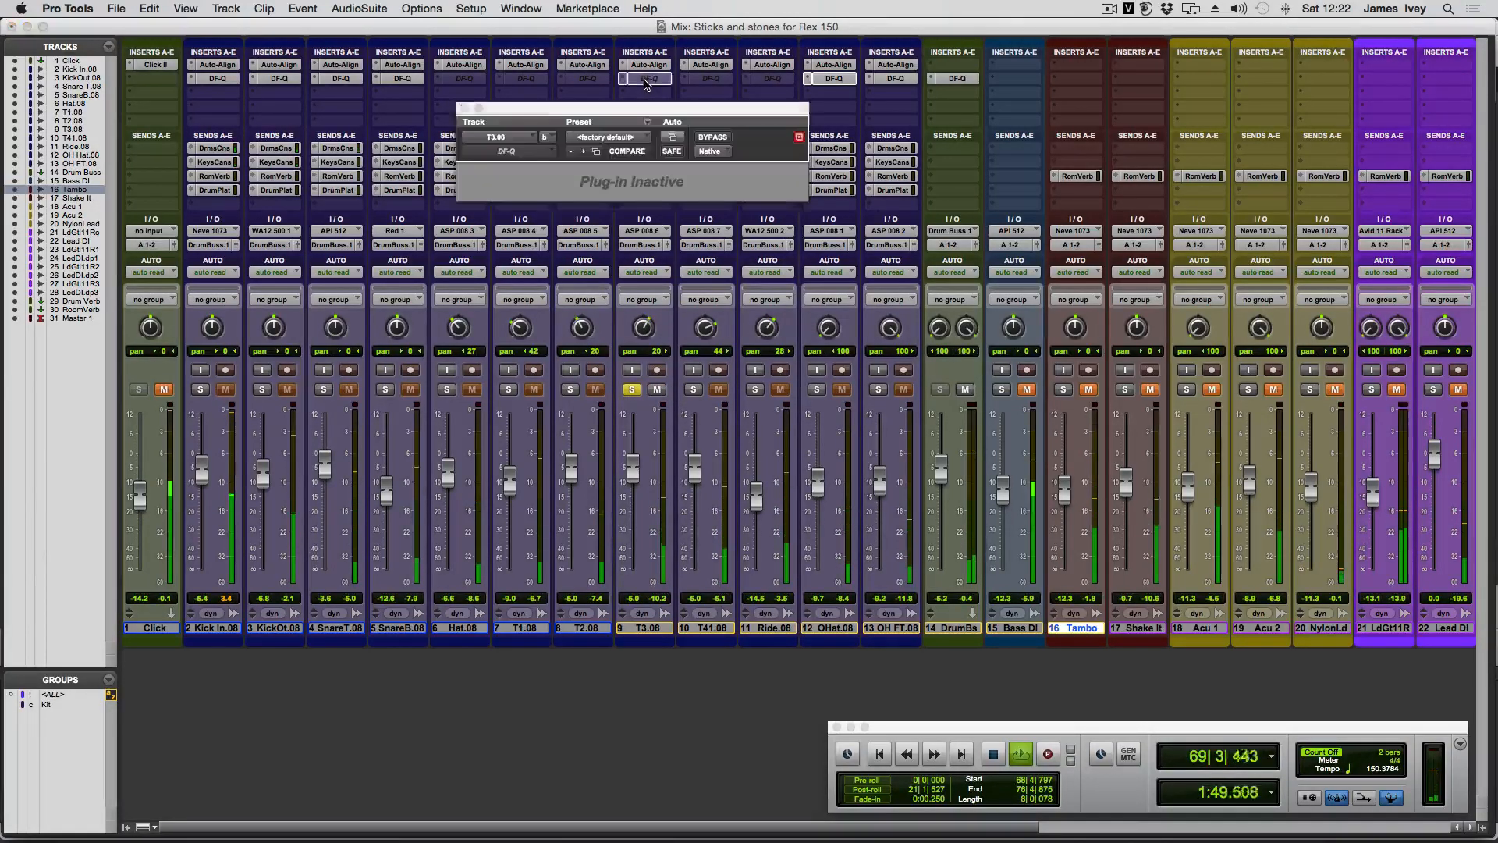
pyautogui.rightClick(649, 78)
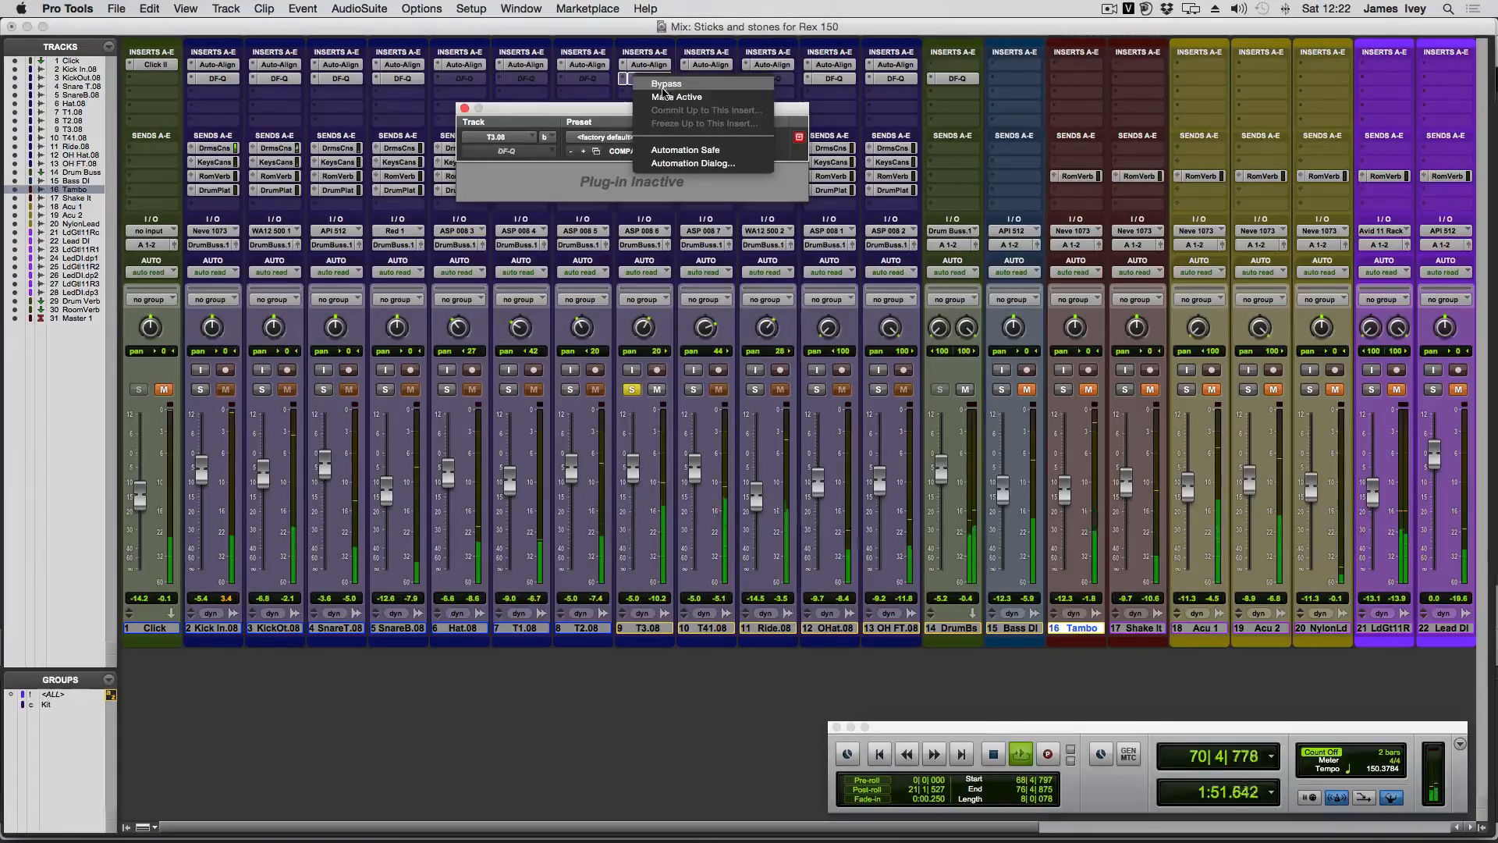
pyautogui.click(677, 97)
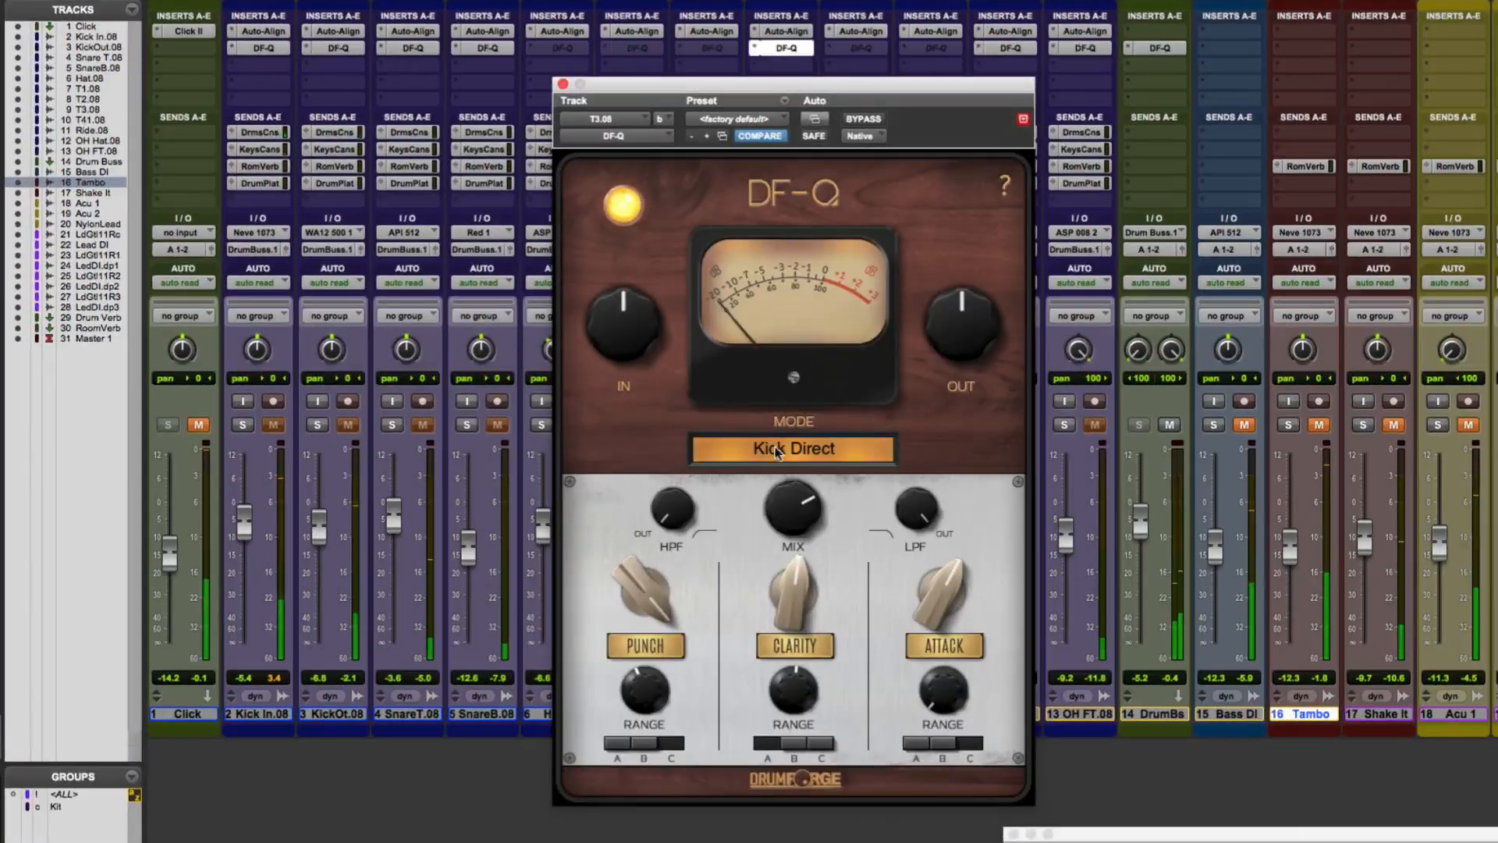
pyautogui.click(776, 451)
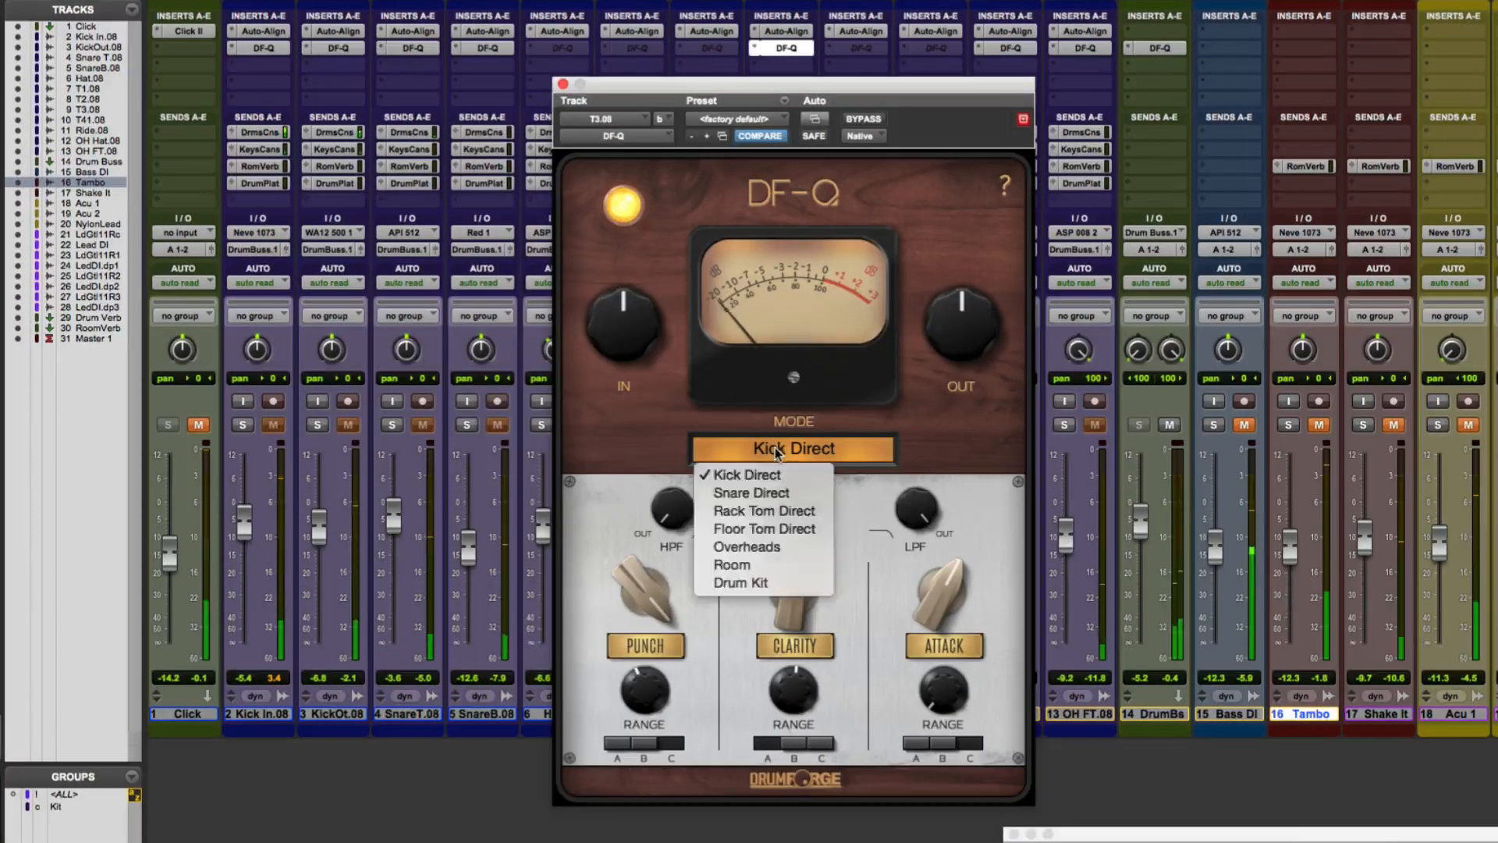
pyautogui.click(770, 531)
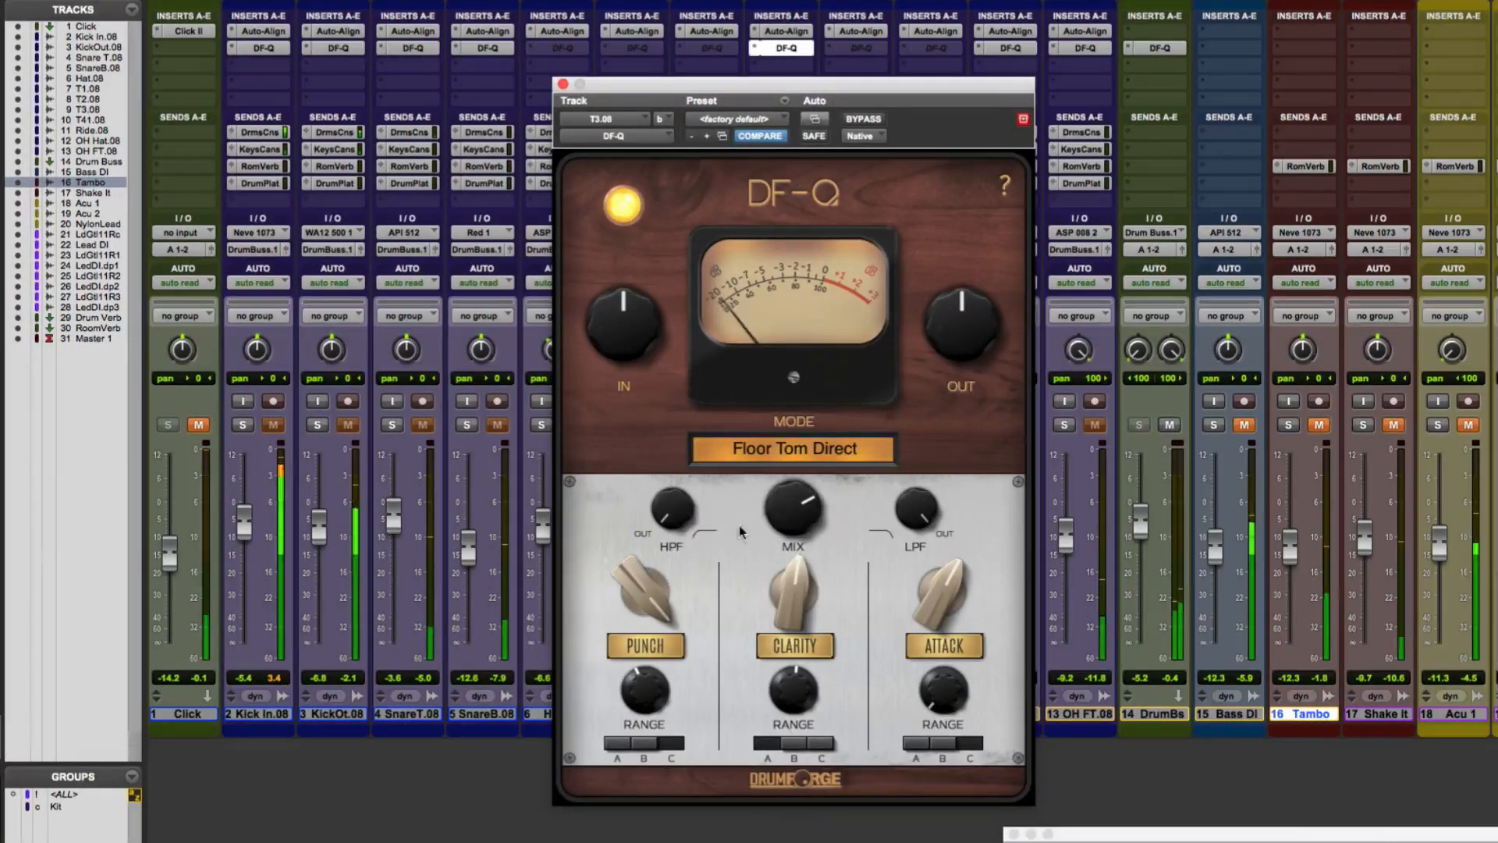
# Set T3.08's Mix to 100% and Punch to about two-thirds on band A, with Clarity and Attack switched off
pyautogui.moveTo(648, 600); pyautogui.dragTo(648, 550)
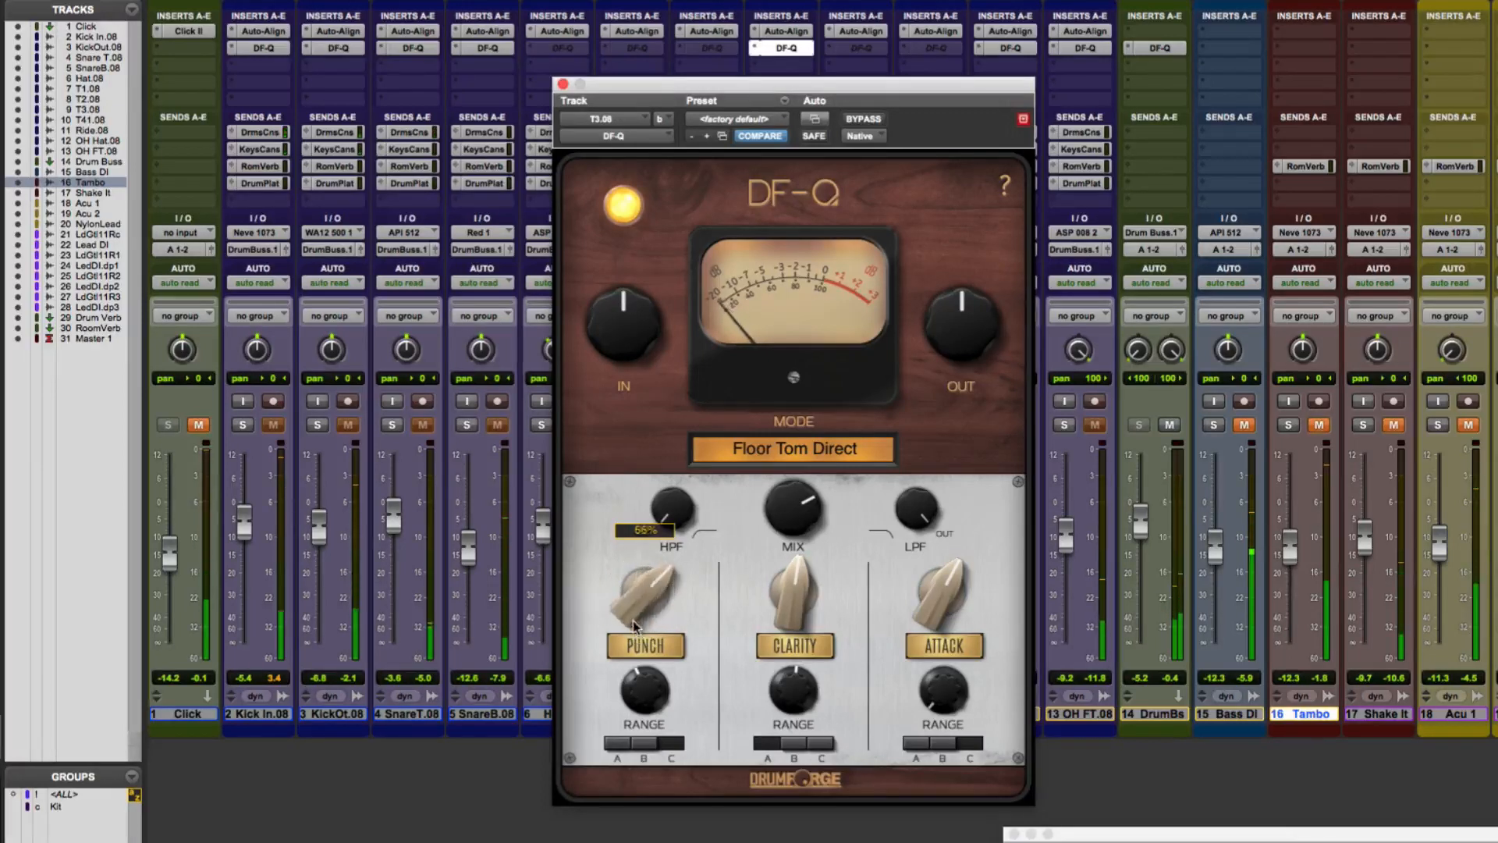
pyautogui.moveTo(797, 515); pyautogui.dragTo(790, 433)
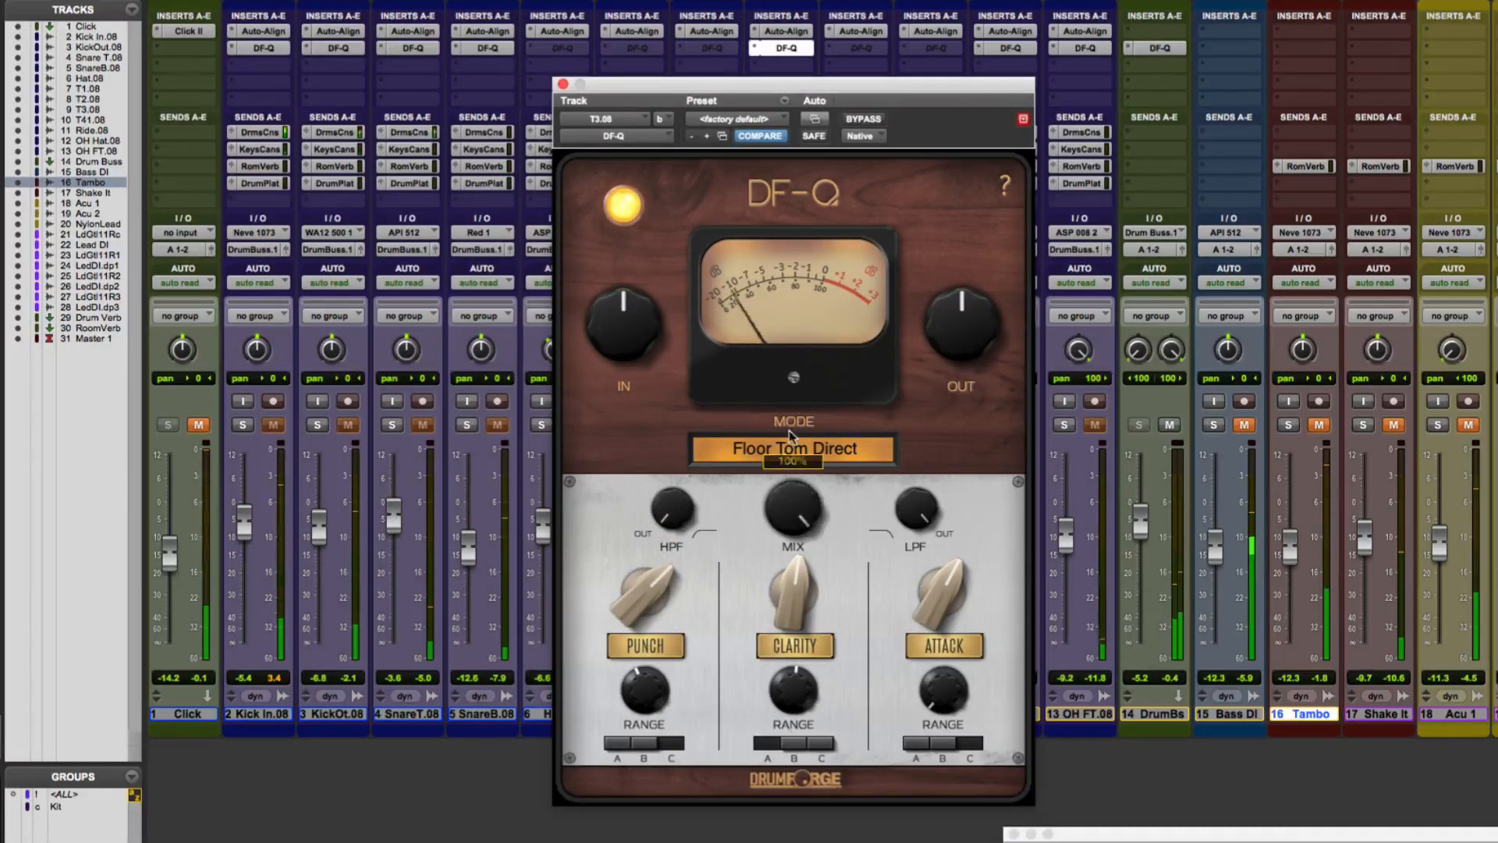
pyautogui.click(618, 743)
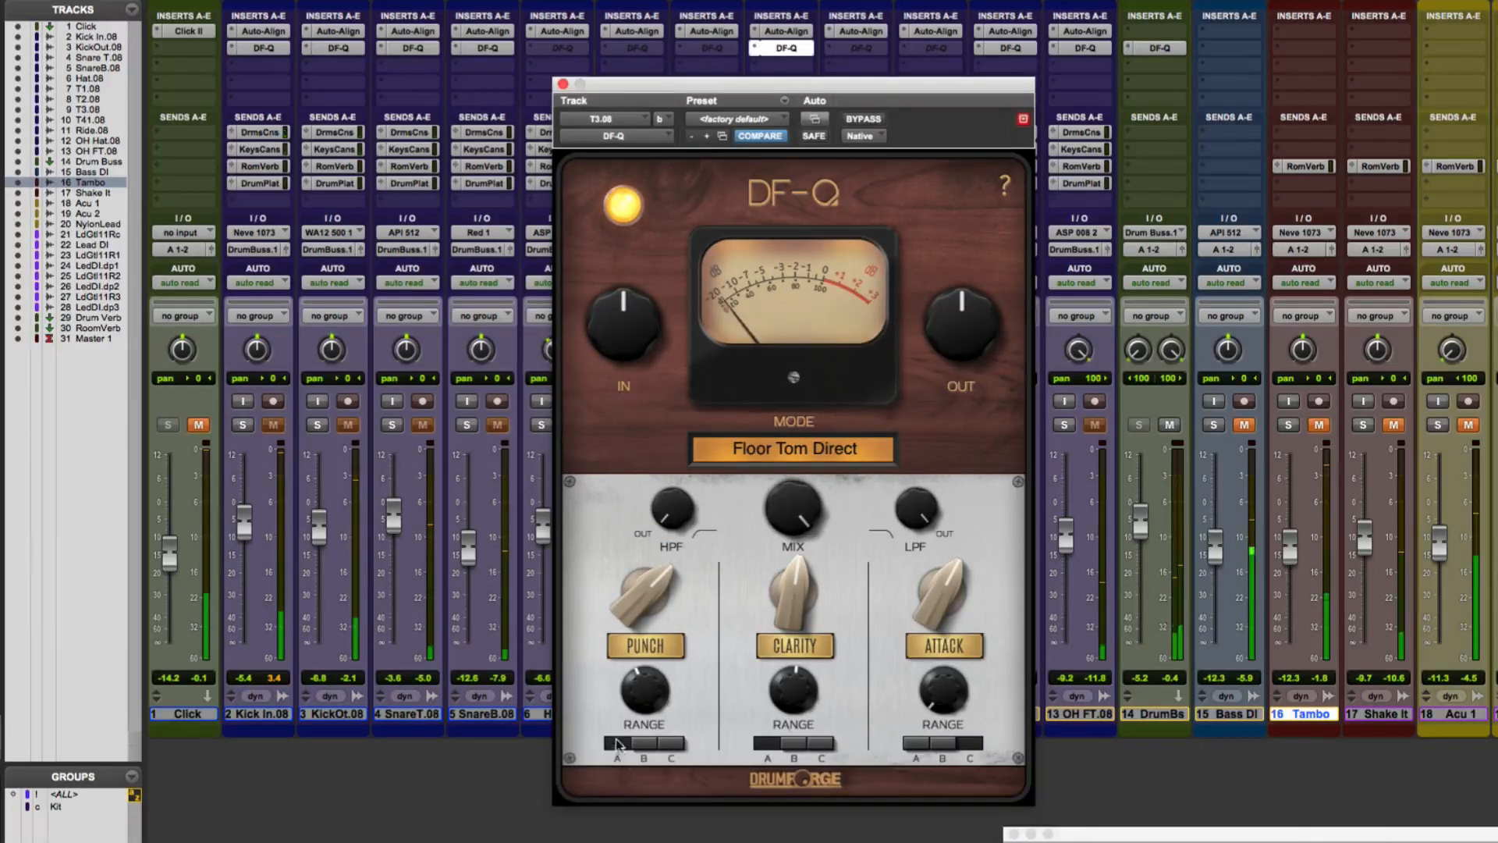
pyautogui.click(818, 643)
pyautogui.click(936, 656)
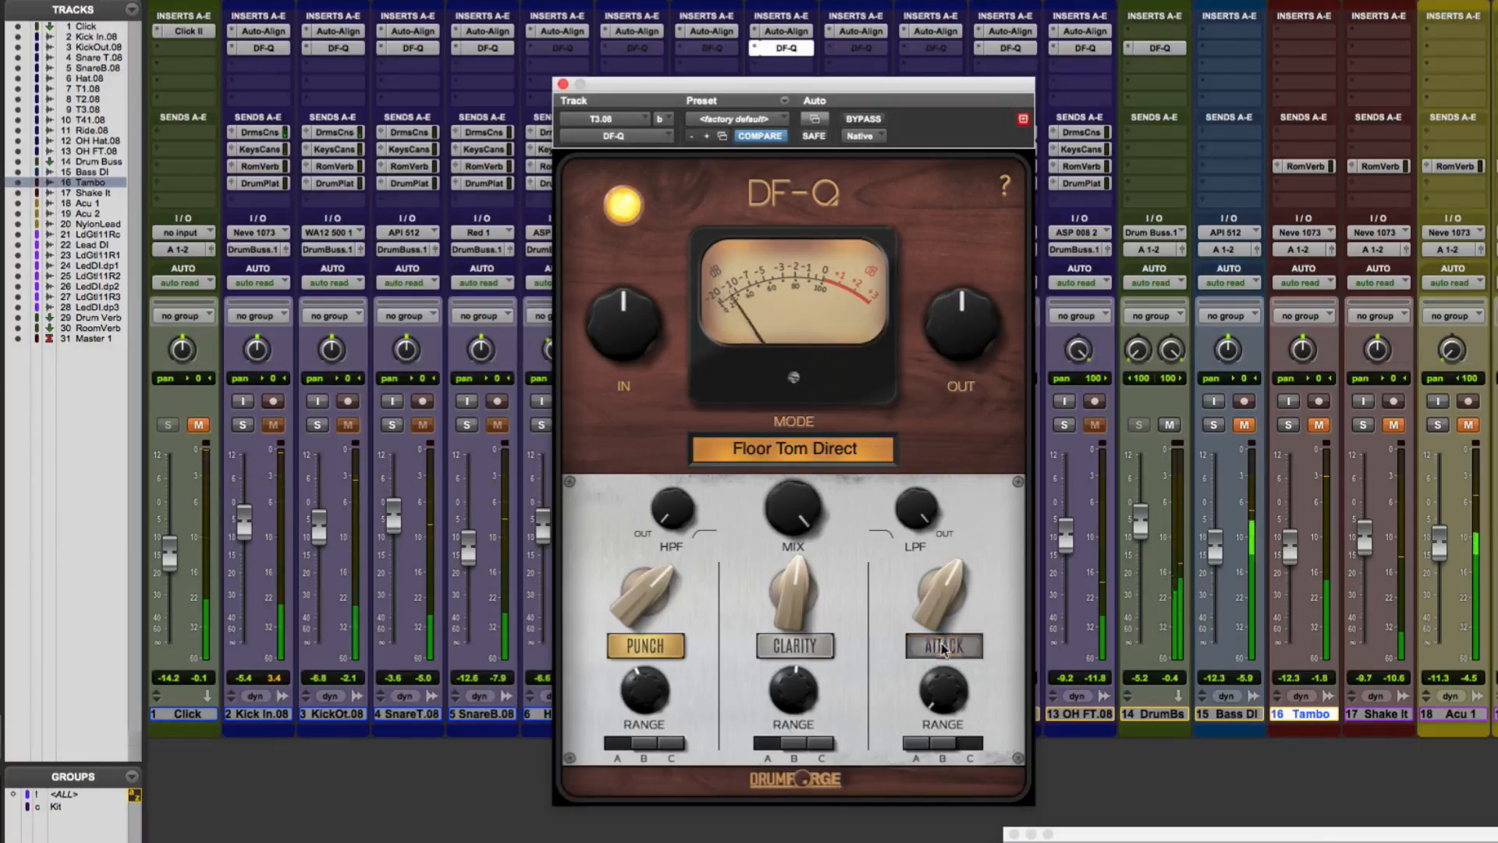
# Switch T3.08's Punch to band B, sweep its range, and settle slightly below the midpoint with the Punch amount raised a little
pyautogui.moveTo(633, 610)
pyautogui.mouseDown()
pyautogui.moveTo(633, 573)
pyautogui.moveTo(636, 611)
pyautogui.mouseUp()
pyautogui.click(650, 743)
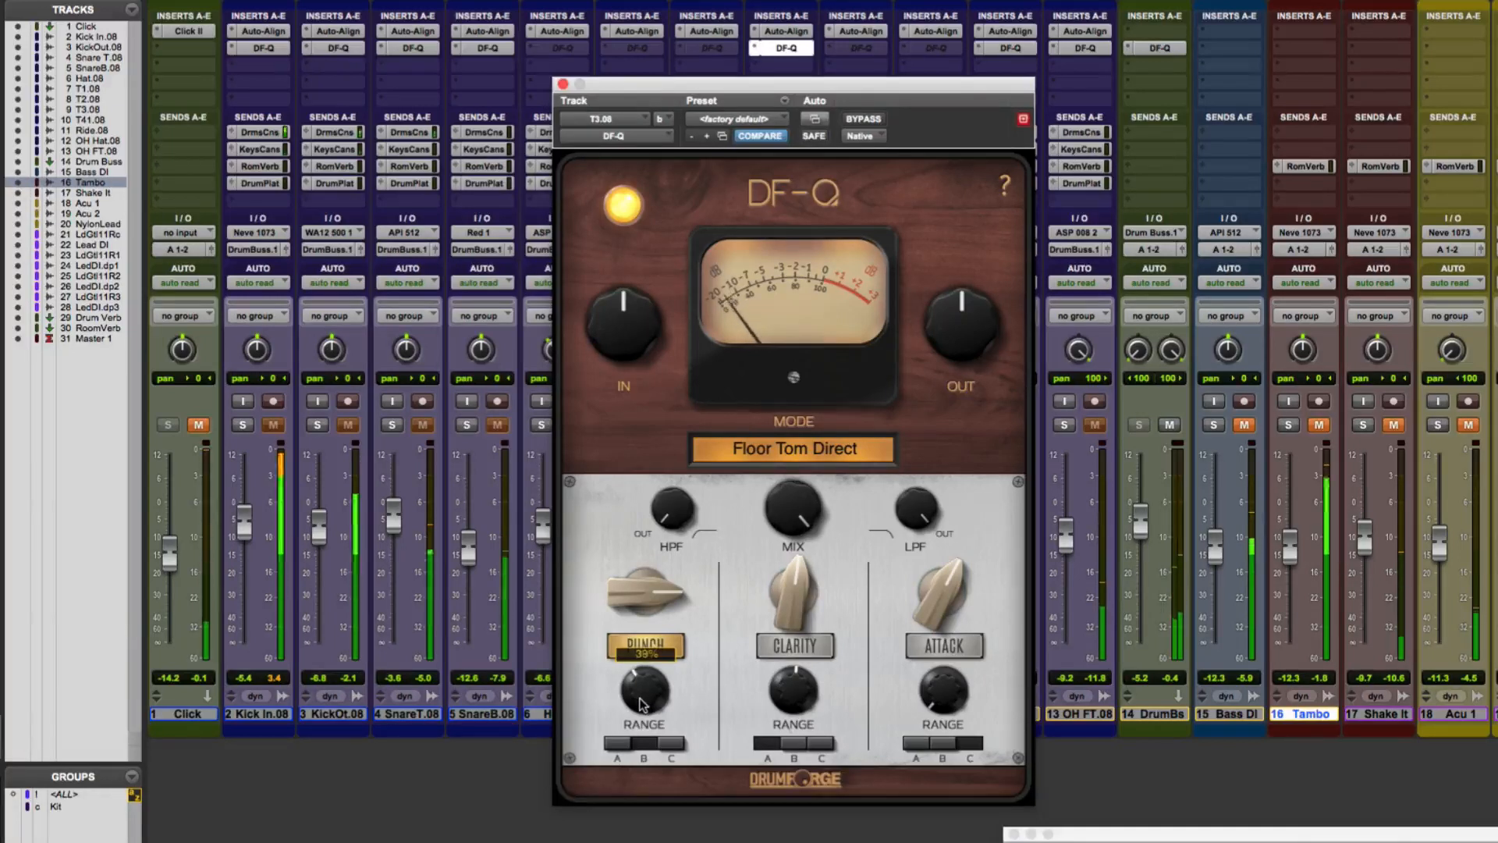
pyautogui.moveTo(643, 672)
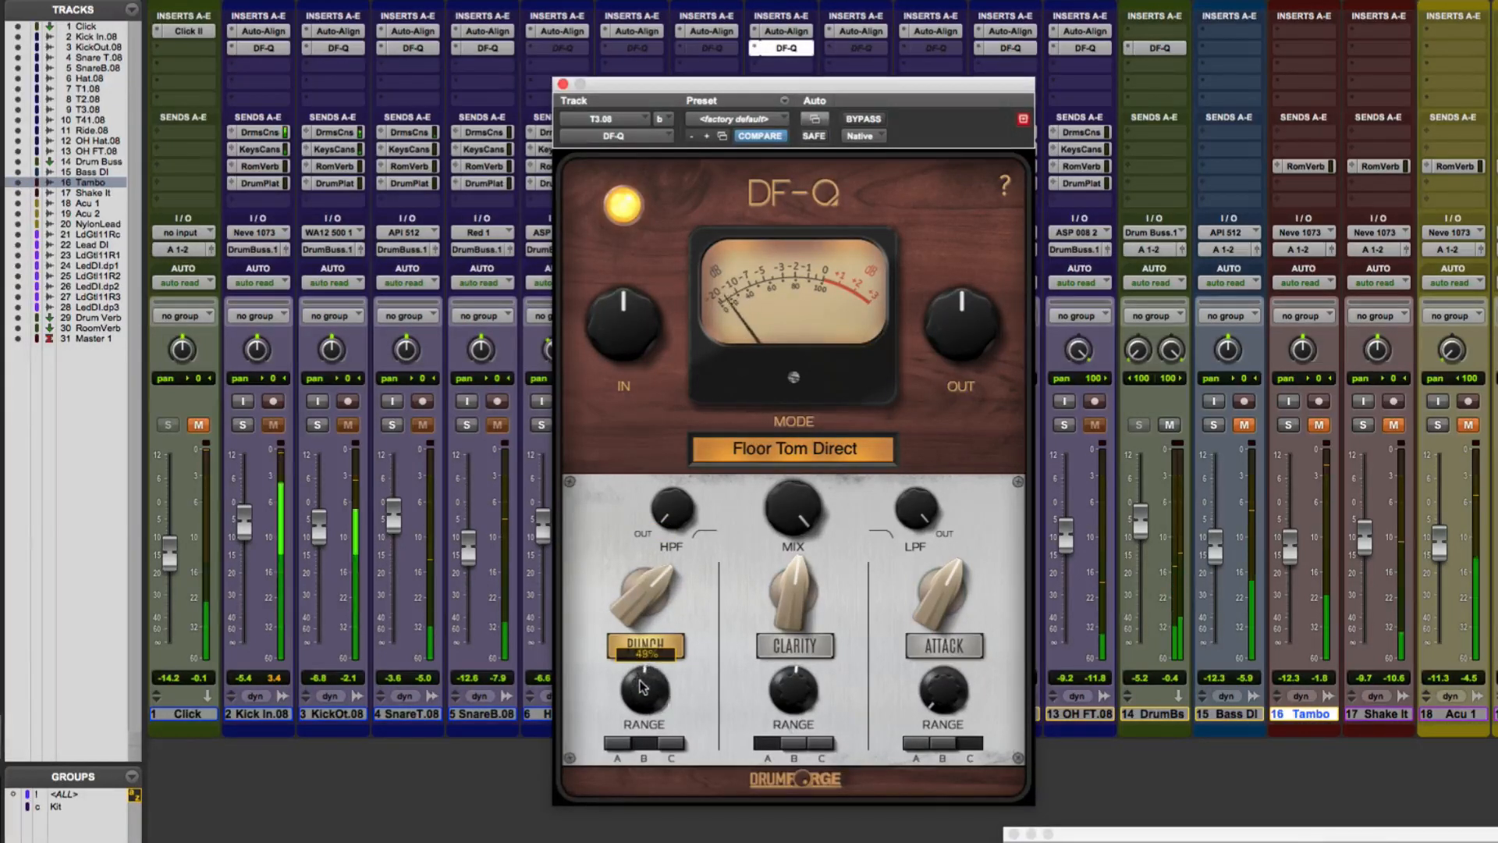
pyautogui.moveTo(641, 699); pyautogui.dragTo(643, 687)
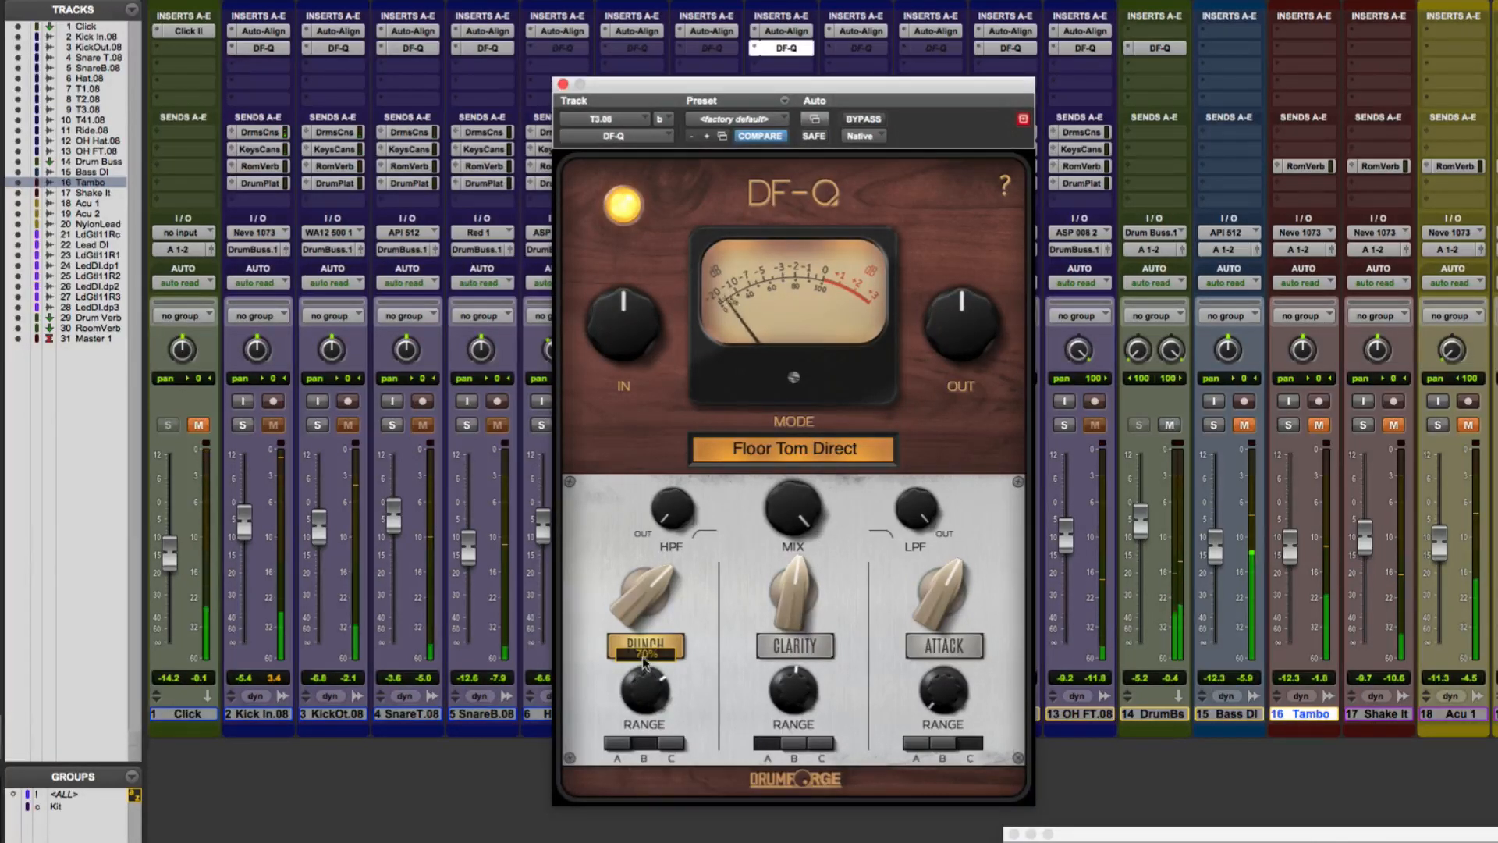
pyautogui.moveTo(645, 662); pyautogui.dragTo(645, 659)
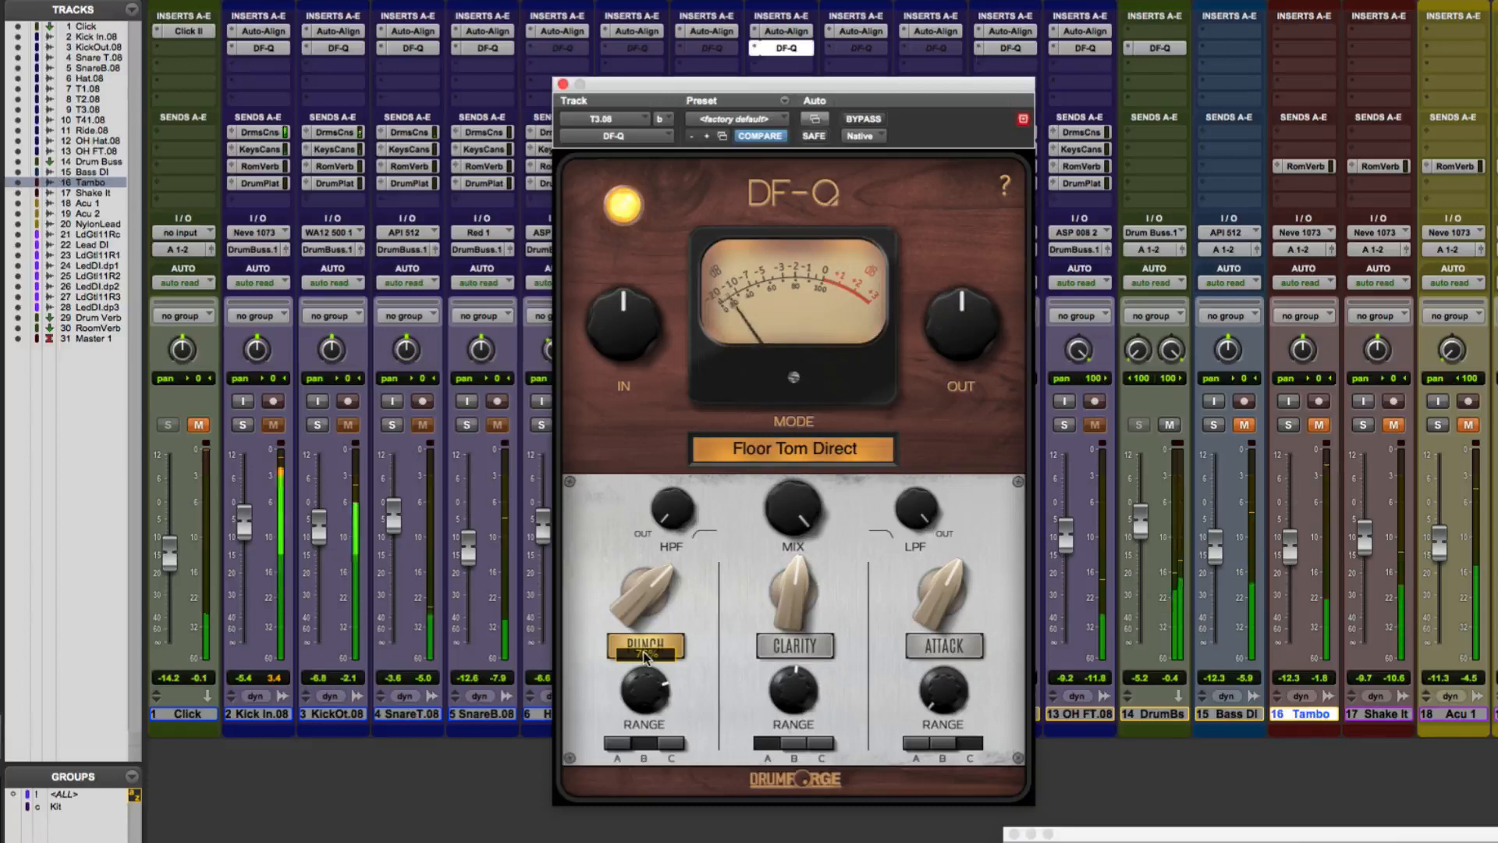
pyautogui.moveTo(644, 595)
pyautogui.mouseDown()
pyautogui.moveTo(640, 568)
pyautogui.moveTo(643, 586)
pyautogui.mouseUp()
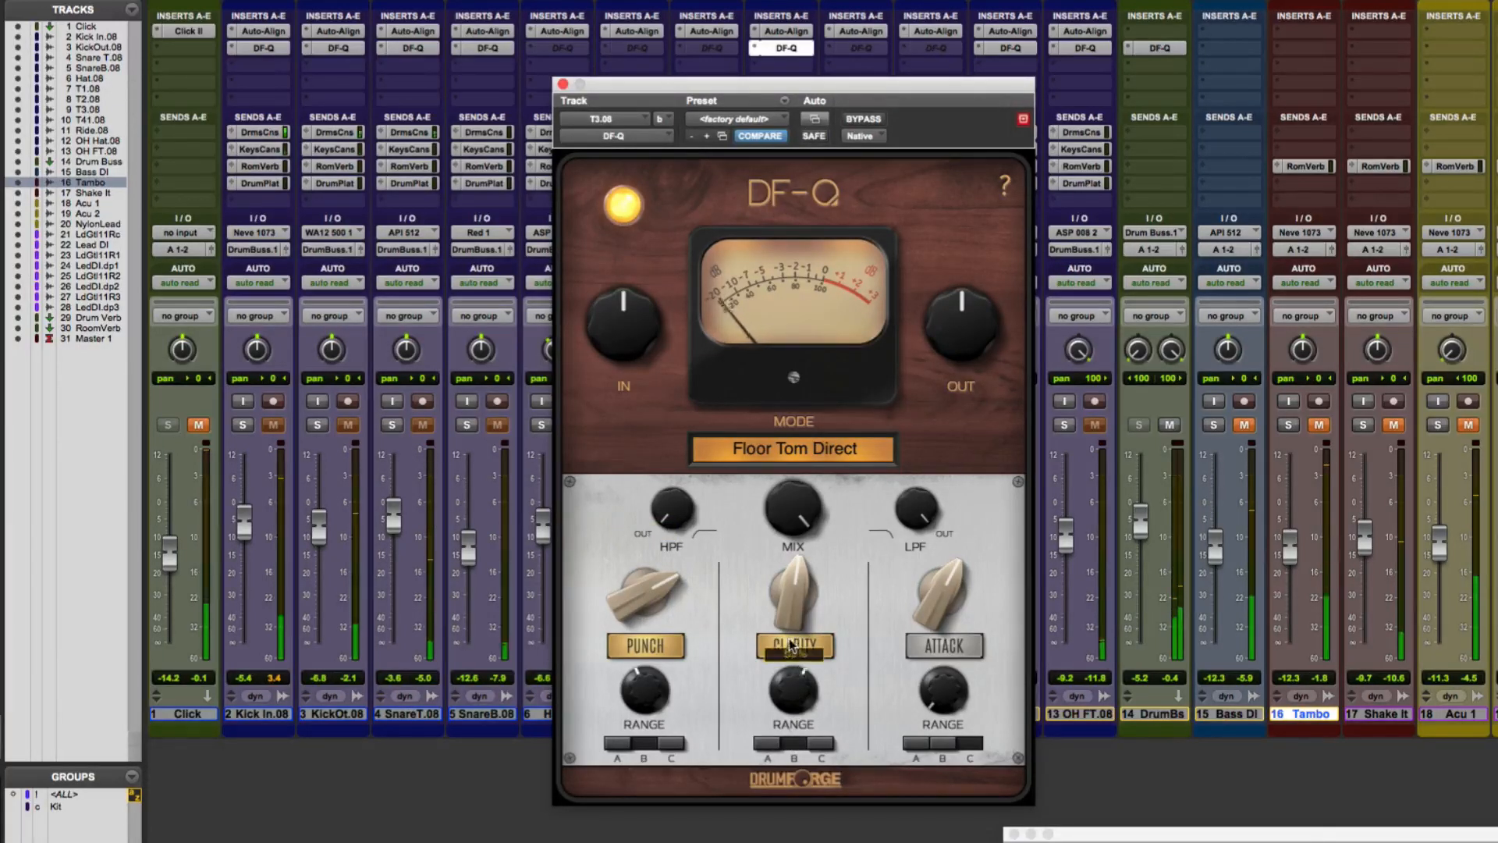
# With T3.08's Clarity switched on, sweep its range to just above the midpoint and settle the amount slightly below maximum
pyautogui.moveTo(788, 608); pyautogui.dragTo(791, 557)
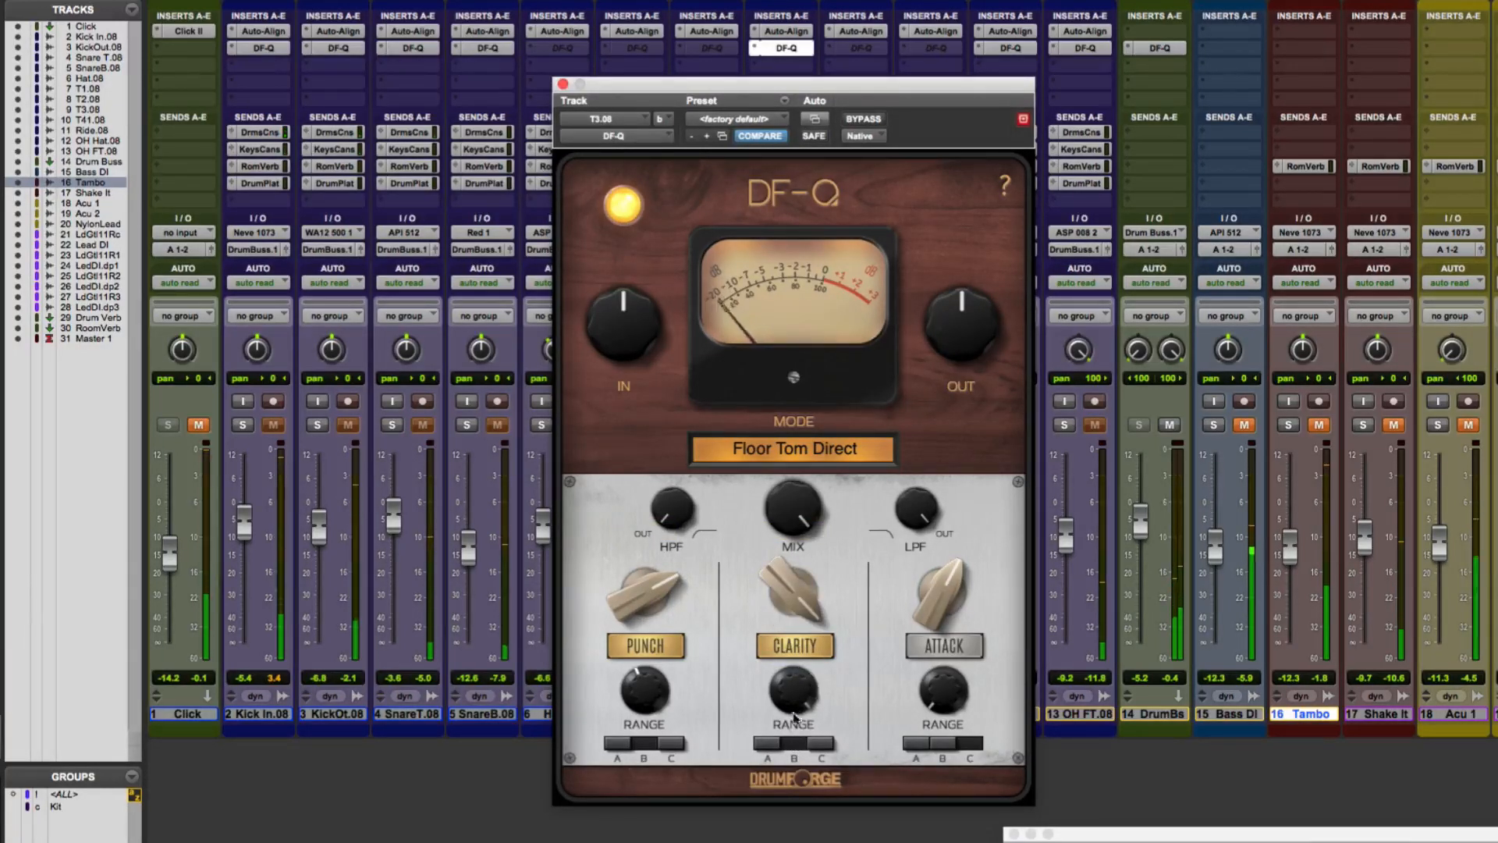
pyautogui.moveTo(788, 713)
pyautogui.moveTo(790, 746); pyautogui.dragTo(790, 764)
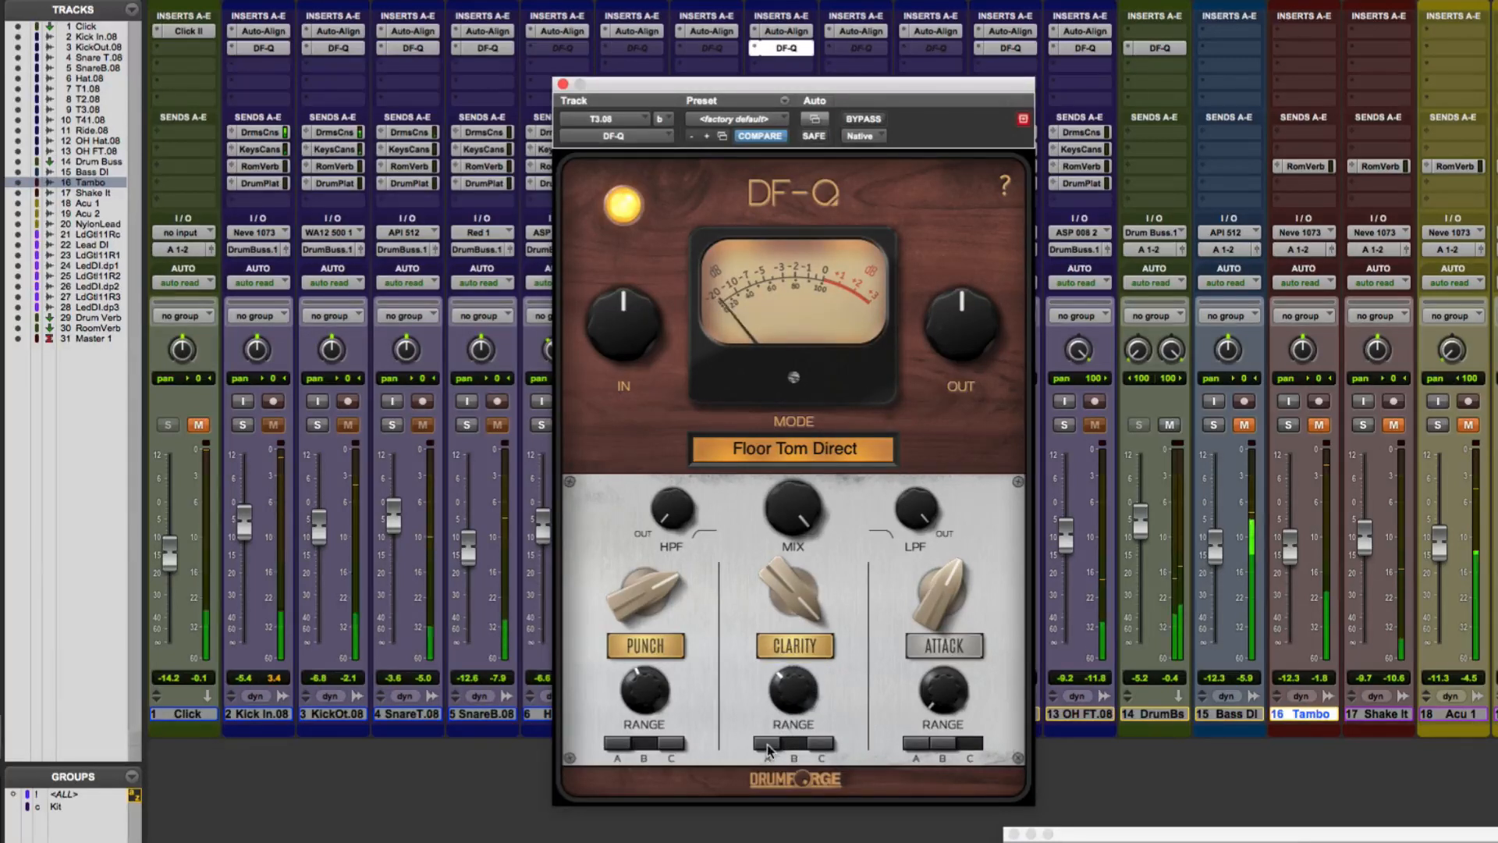
pyautogui.moveTo(787, 712); pyautogui.dragTo(788, 673)
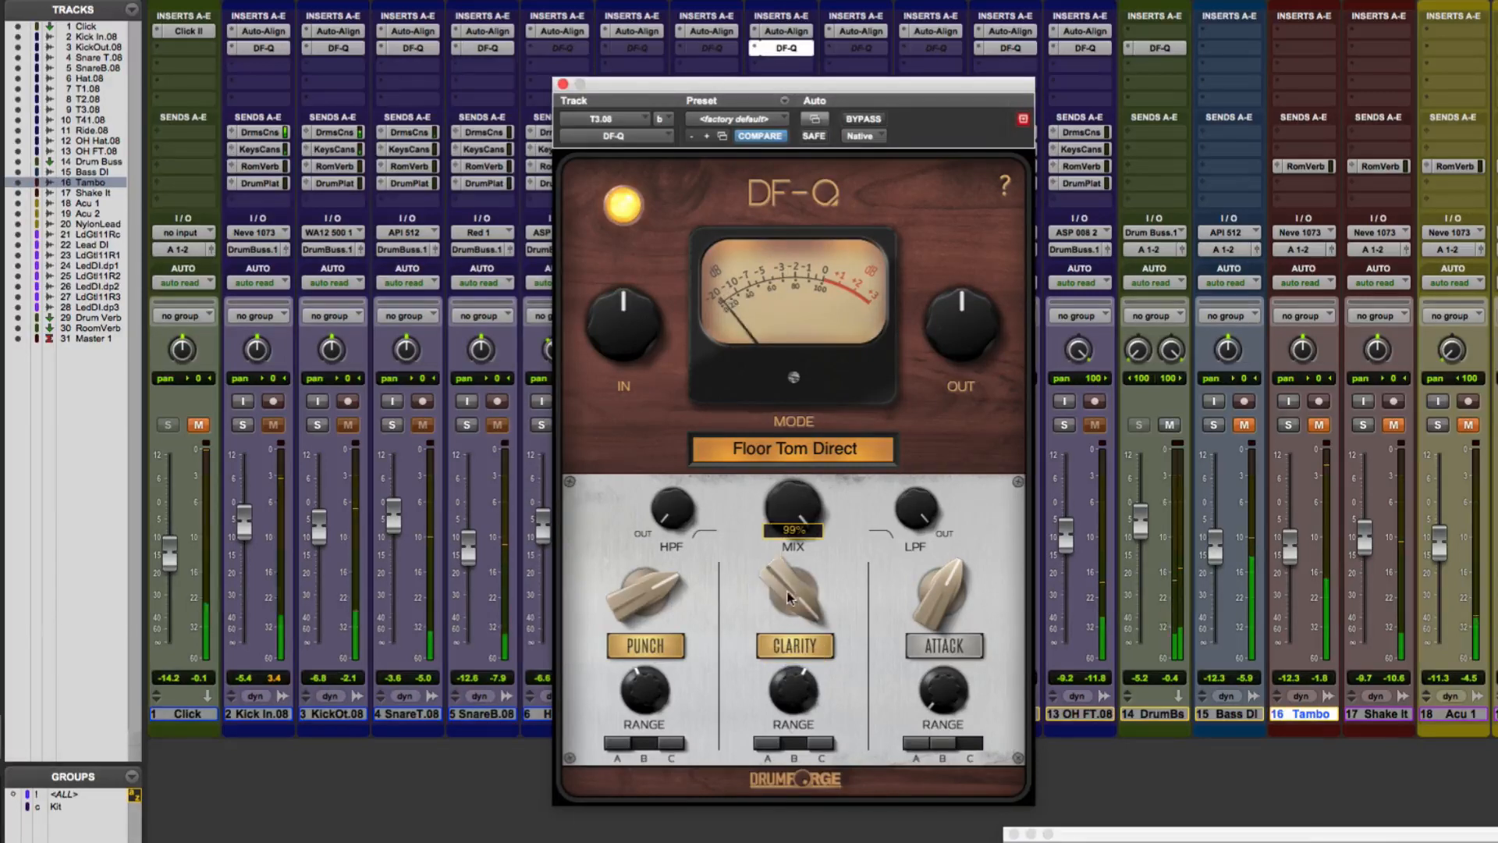
pyautogui.moveTo(788, 598); pyautogui.dragTo(790, 605)
# Switch T3.08's Attack back on, raise its amount to slightly below maximum, and audition the range bands with the range set high
pyautogui.click(941, 649)
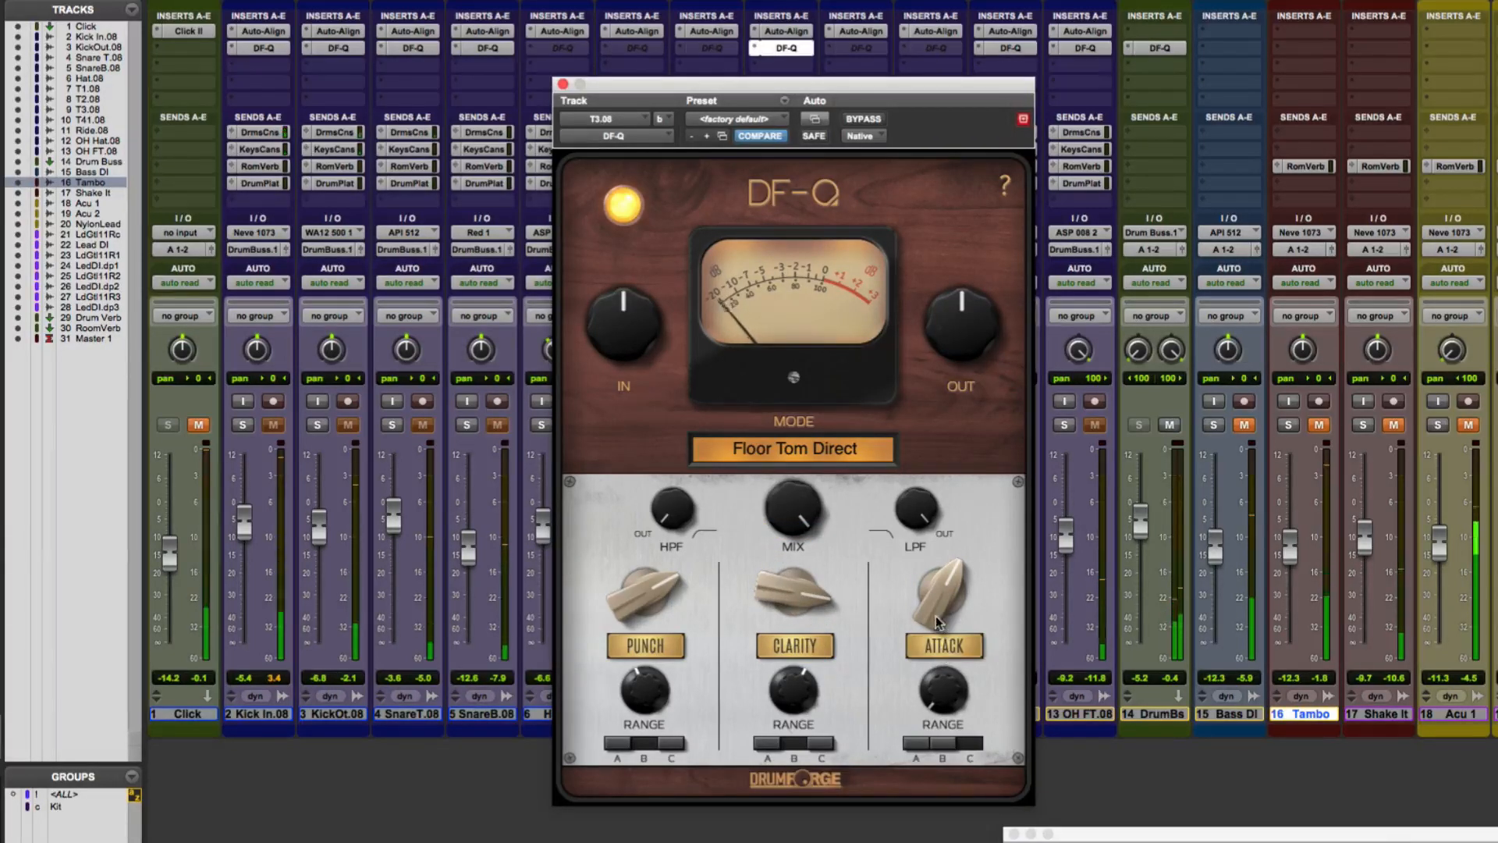
pyautogui.moveTo(940, 676); pyautogui.dragTo(942, 671)
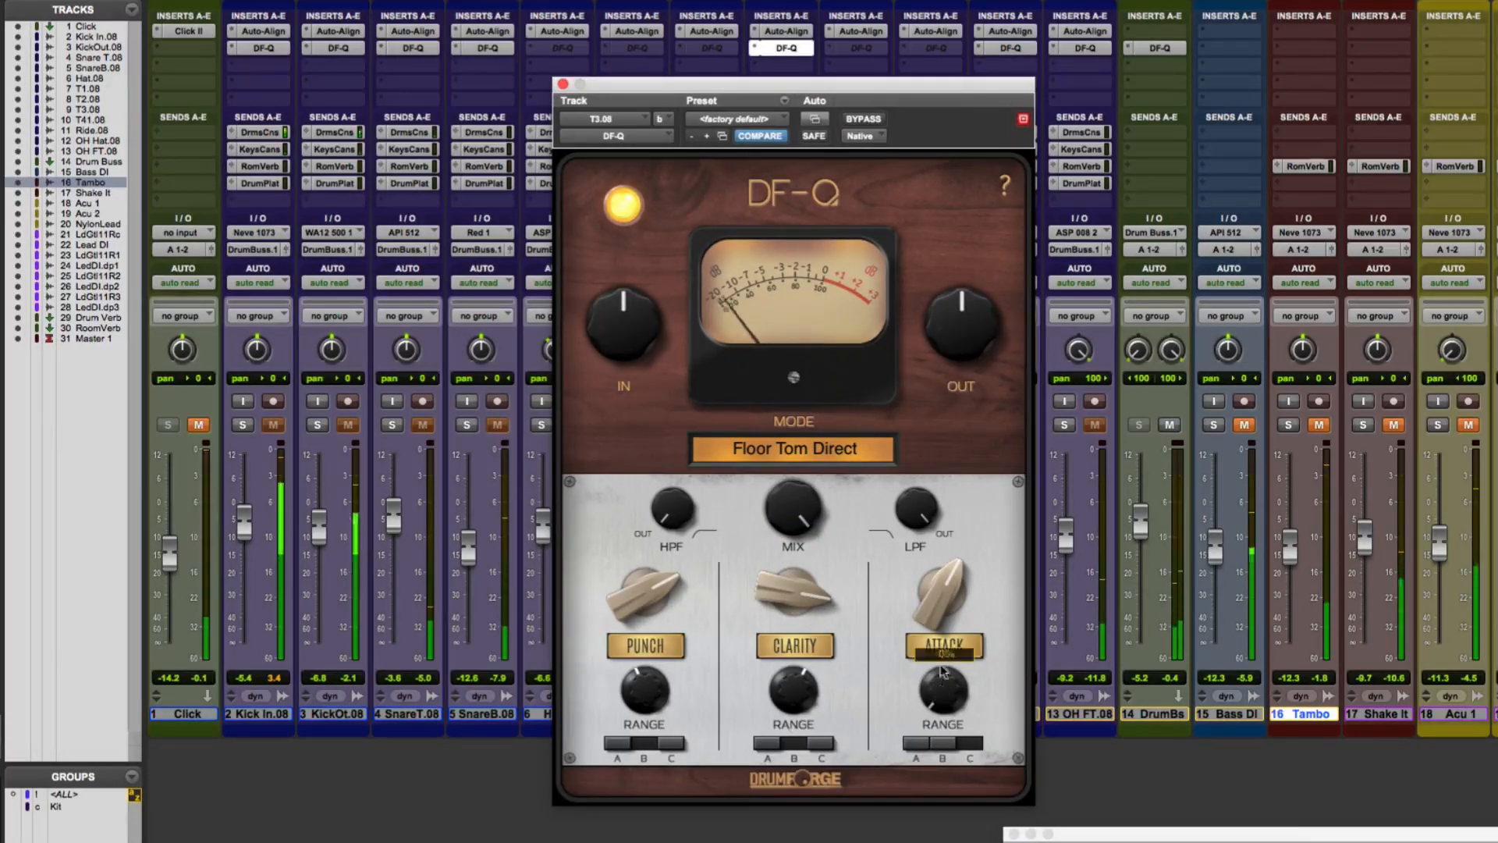
pyautogui.moveTo(942, 582); pyautogui.dragTo(944, 621)
pyautogui.click(930, 748)
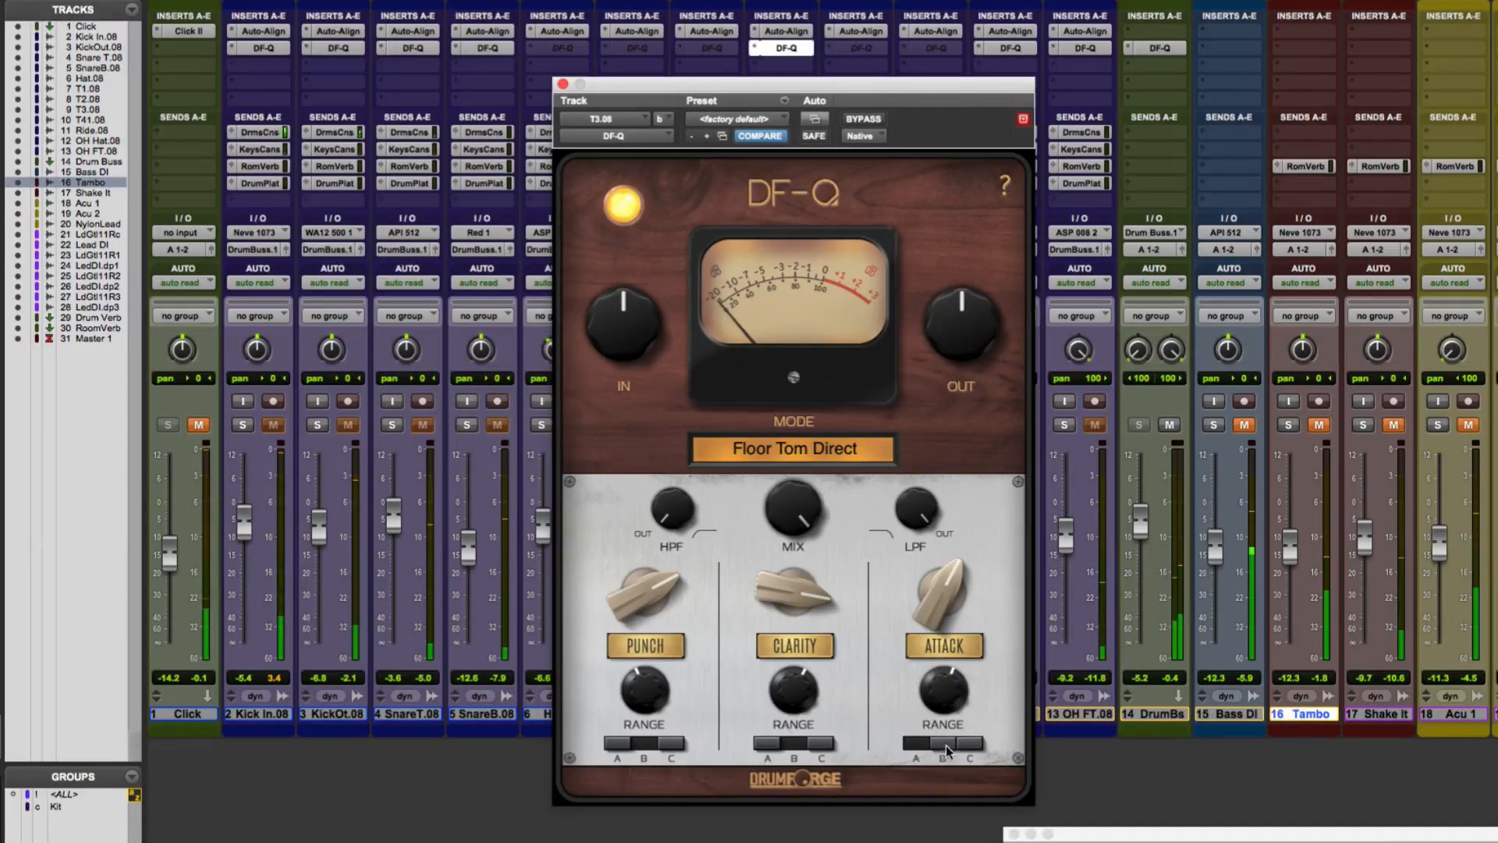
pyautogui.moveTo(943, 700); pyautogui.dragTo(933, 589)
pyautogui.click(942, 738)
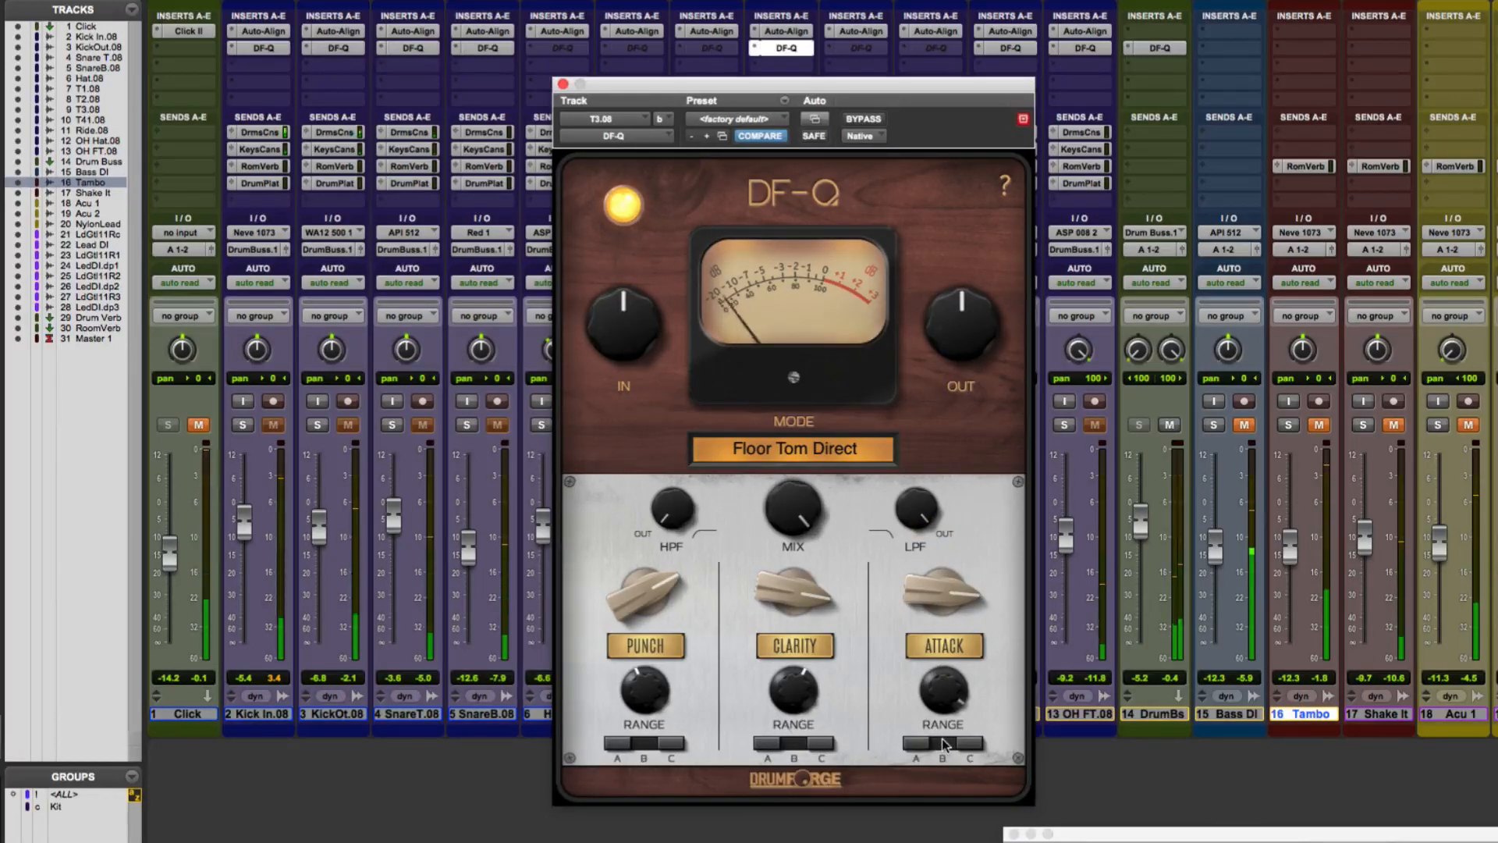
pyautogui.click(967, 742)
# Bring T3.08's LPF down slightly from Out and close the DF-Q window
pyautogui.moveTo(910, 515); pyautogui.dragTo(910, 522)
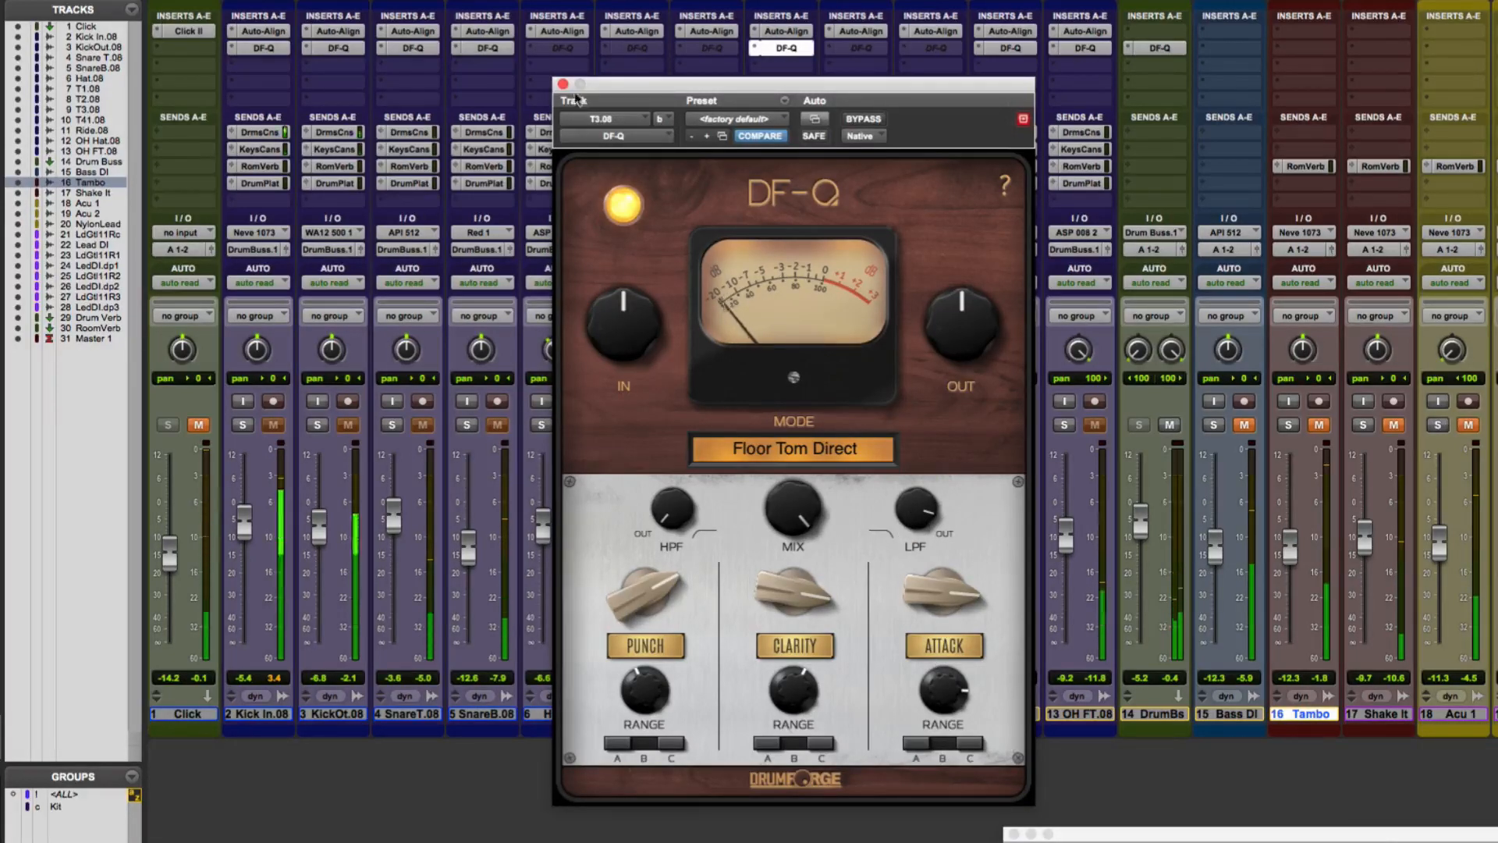
pyautogui.click(563, 84)
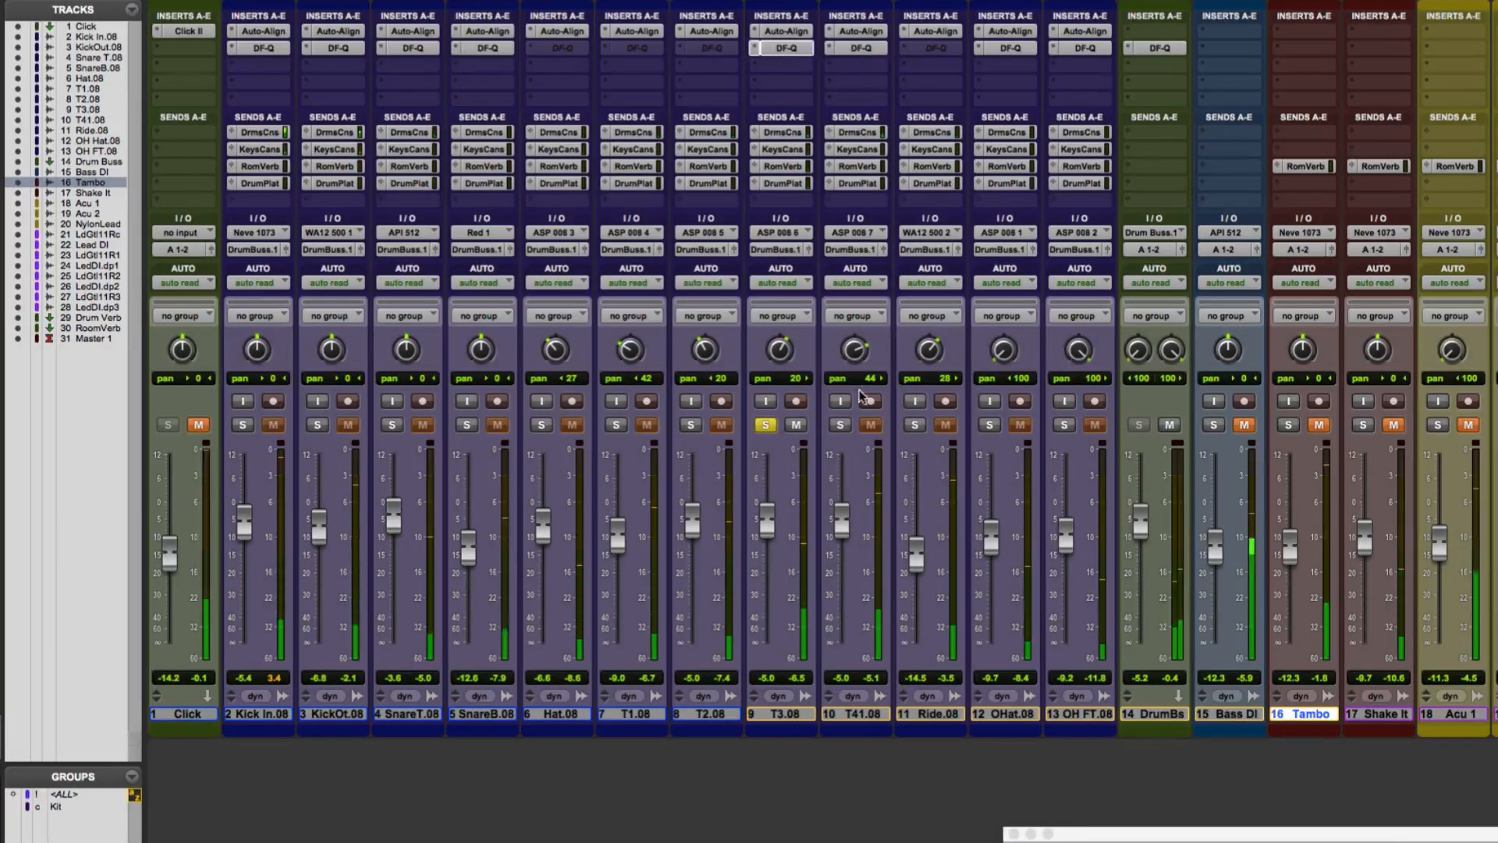
# Solo T41.08 in place of T3.08, raise its fader to -3.6 dB, and review its DF-Q settings
pyautogui.click(839, 426)
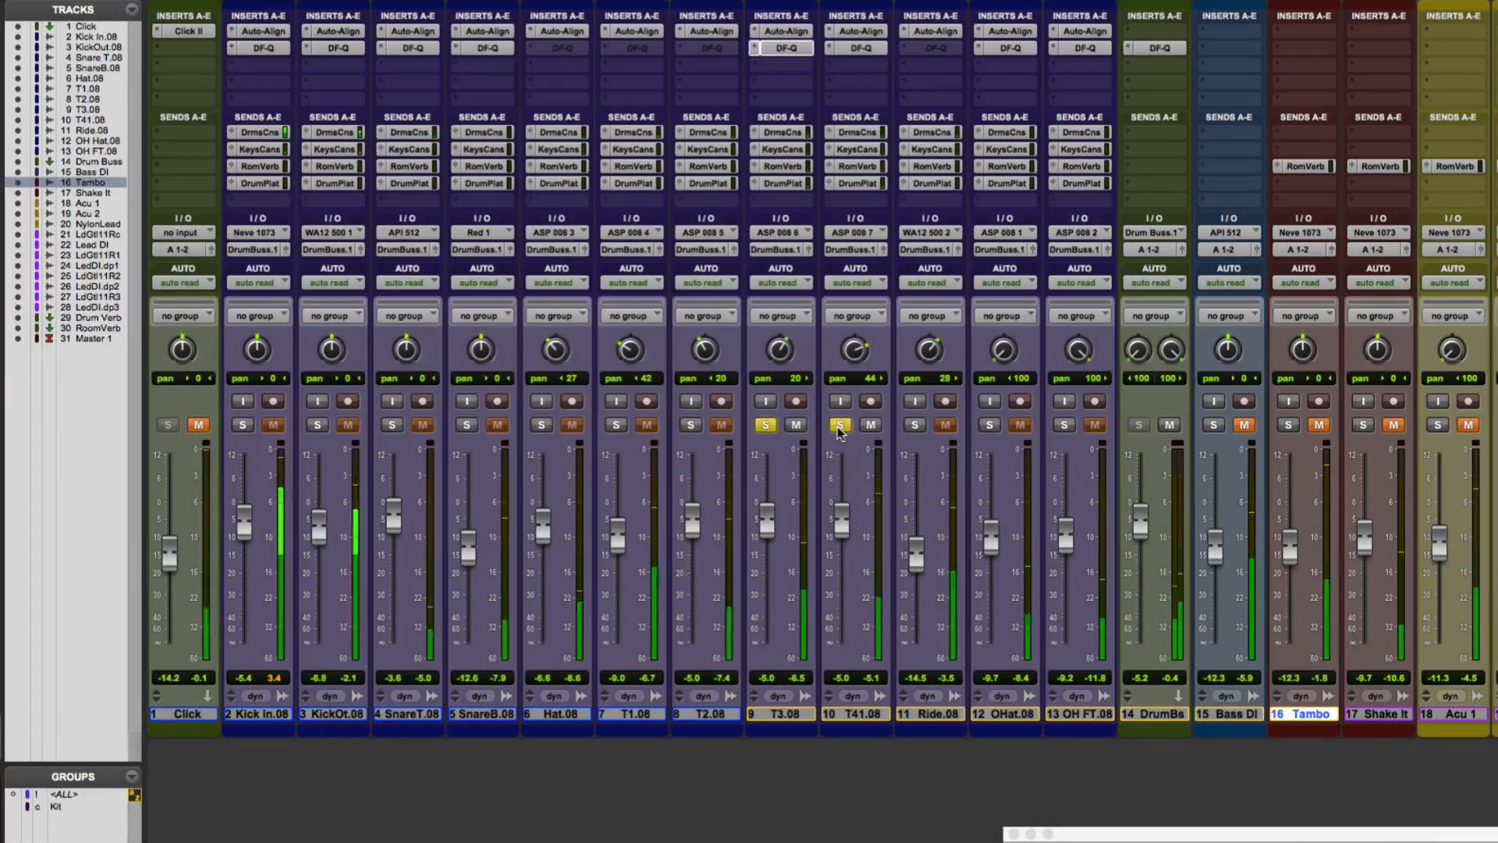
pyautogui.click(764, 425)
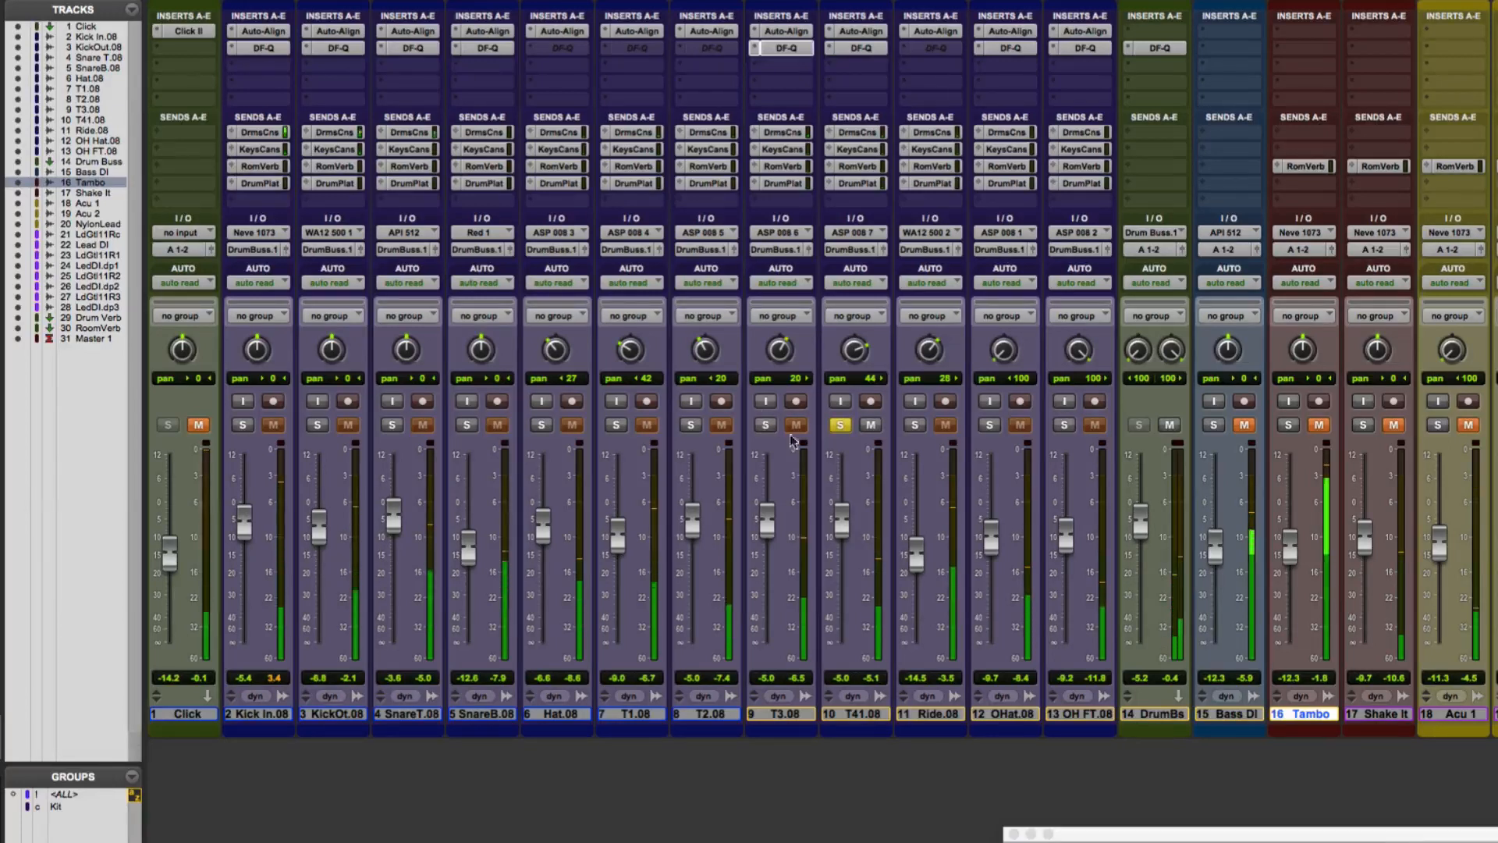
pyautogui.moveTo(841, 535); pyautogui.dragTo(841, 523)
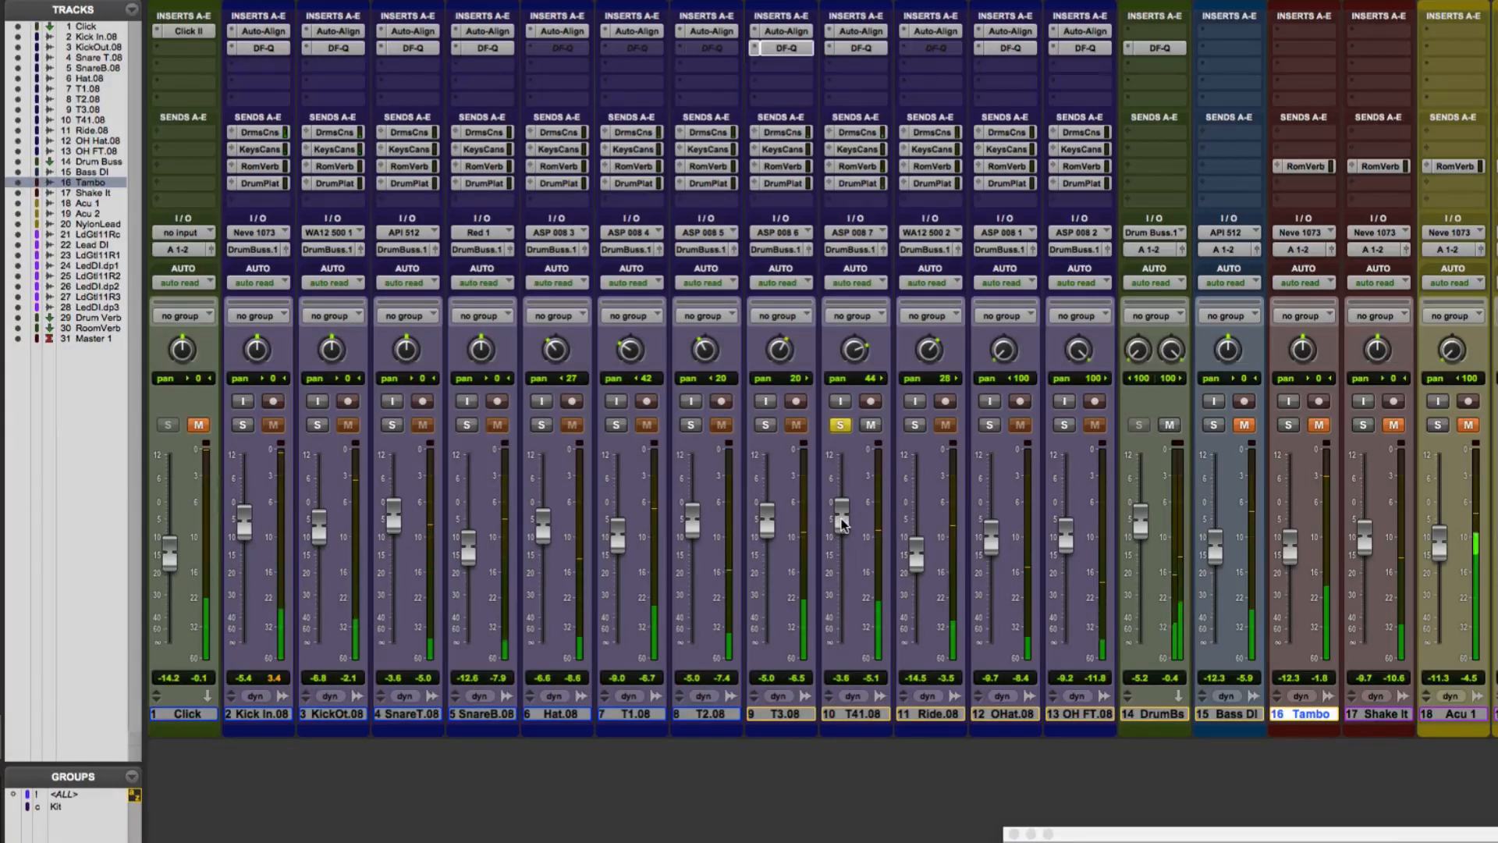
pyautogui.click(861, 48)
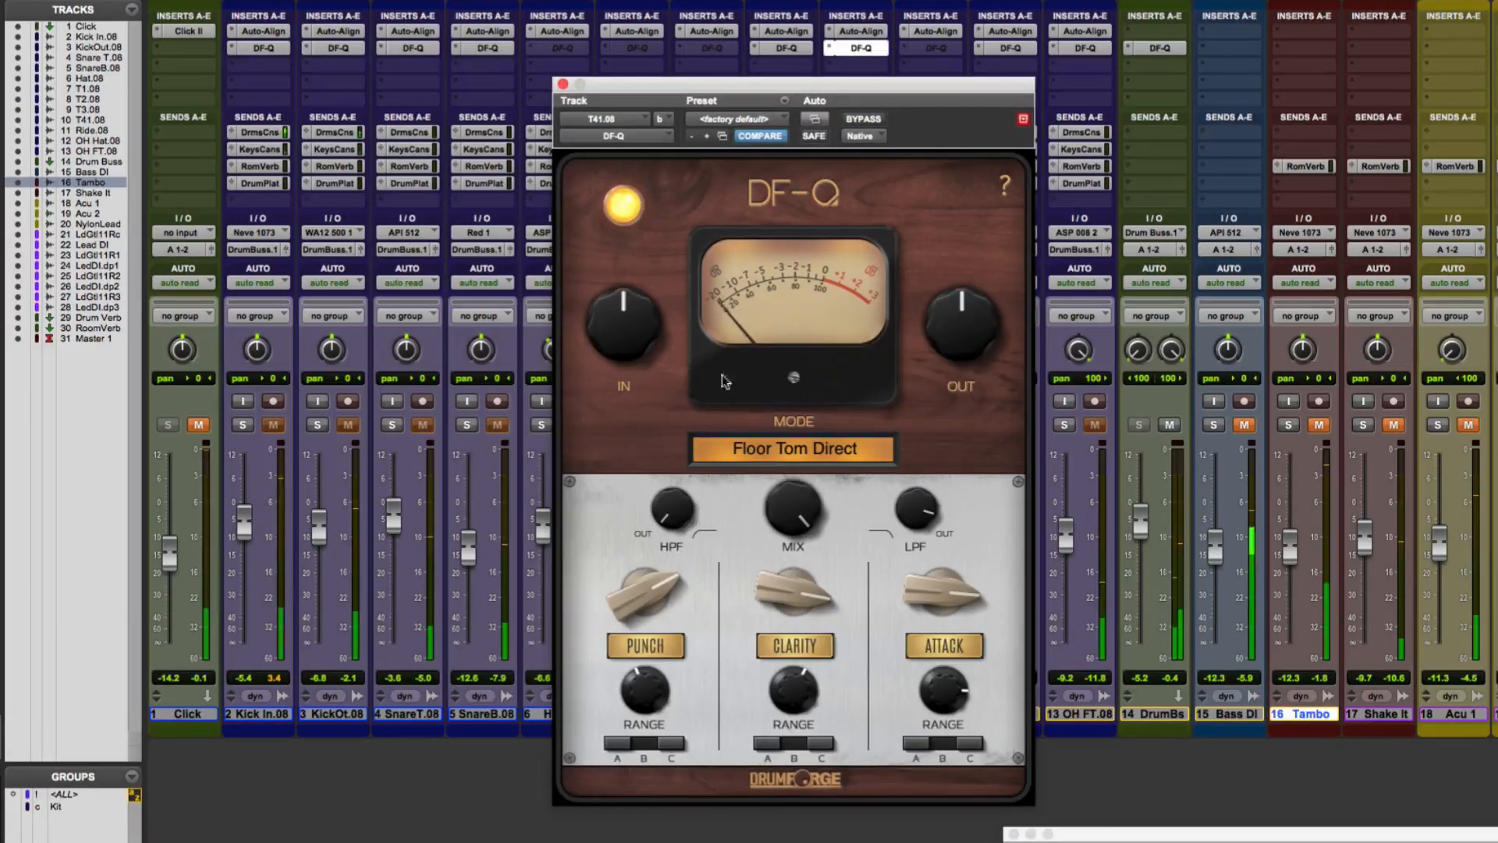
pyautogui.click(563, 83)
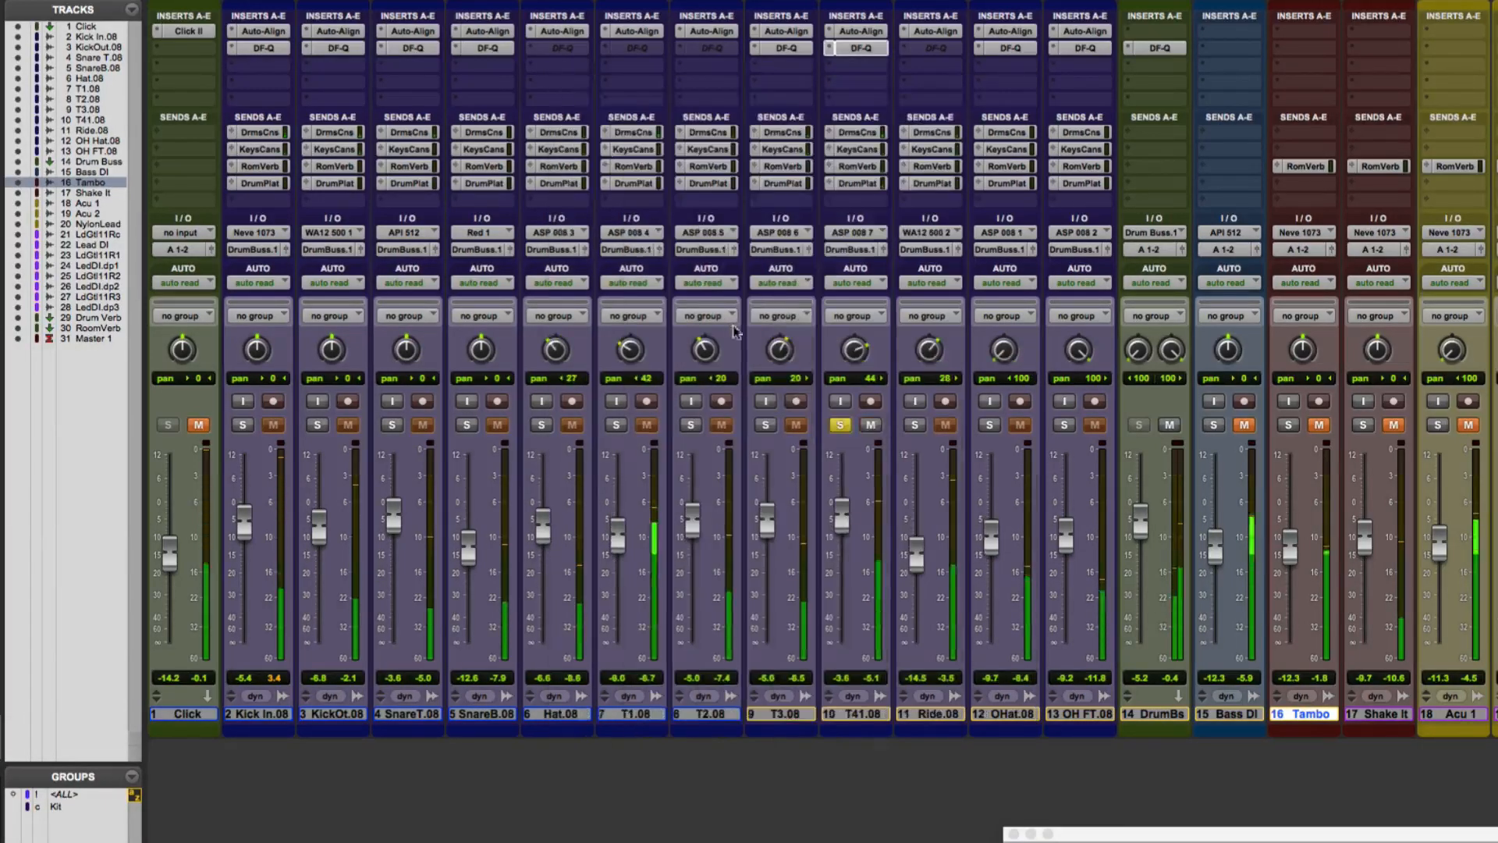
# Audition T3.08 and T2.08 through their solos, and leave only T1.08 soloed
pyautogui.click(766, 425)
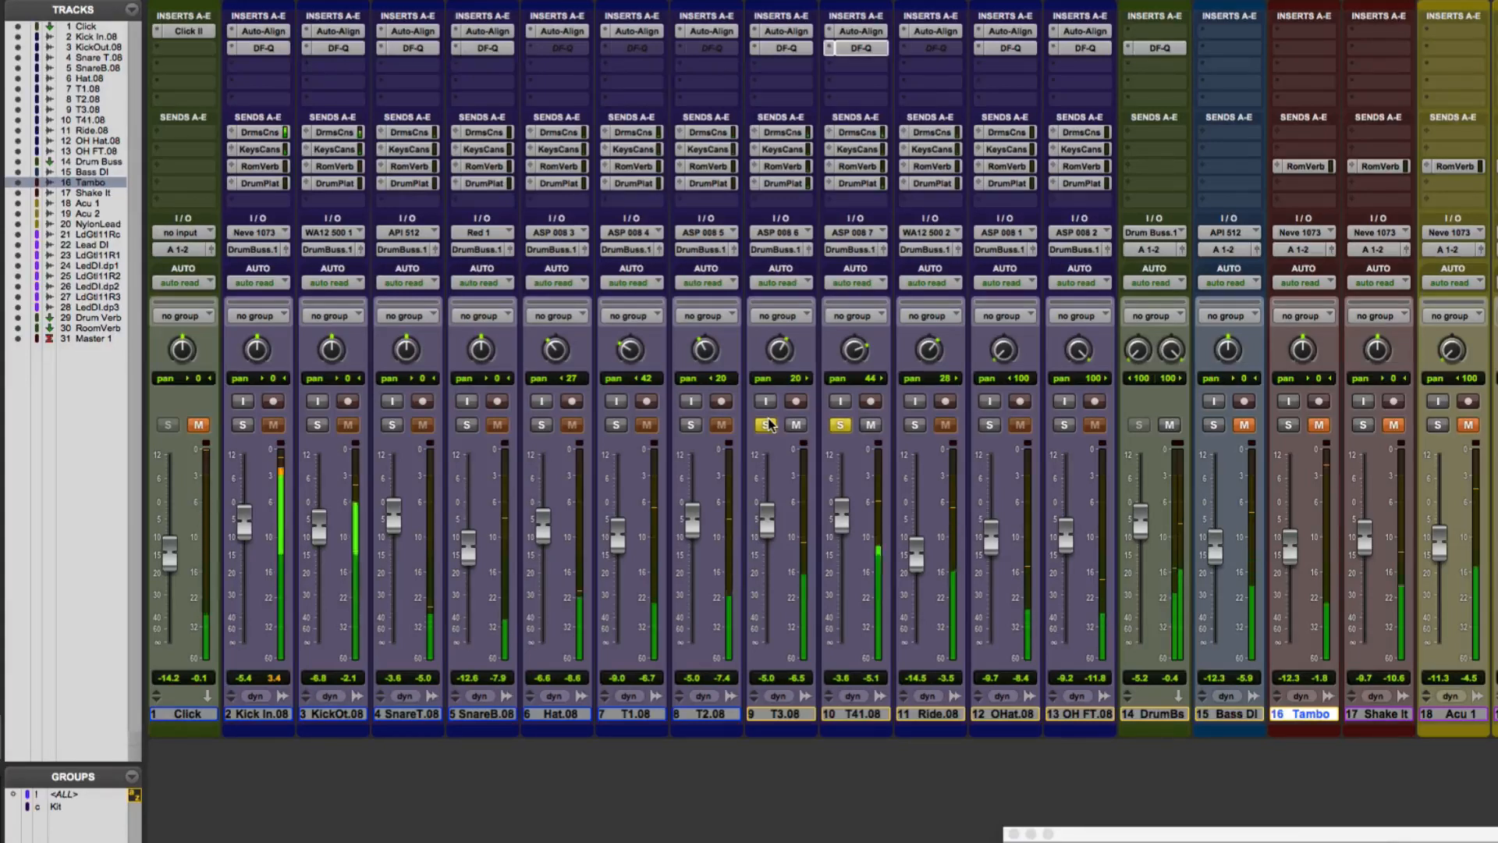
pyautogui.click(691, 424)
pyautogui.click(766, 424)
pyautogui.click(838, 425)
pyautogui.click(616, 424)
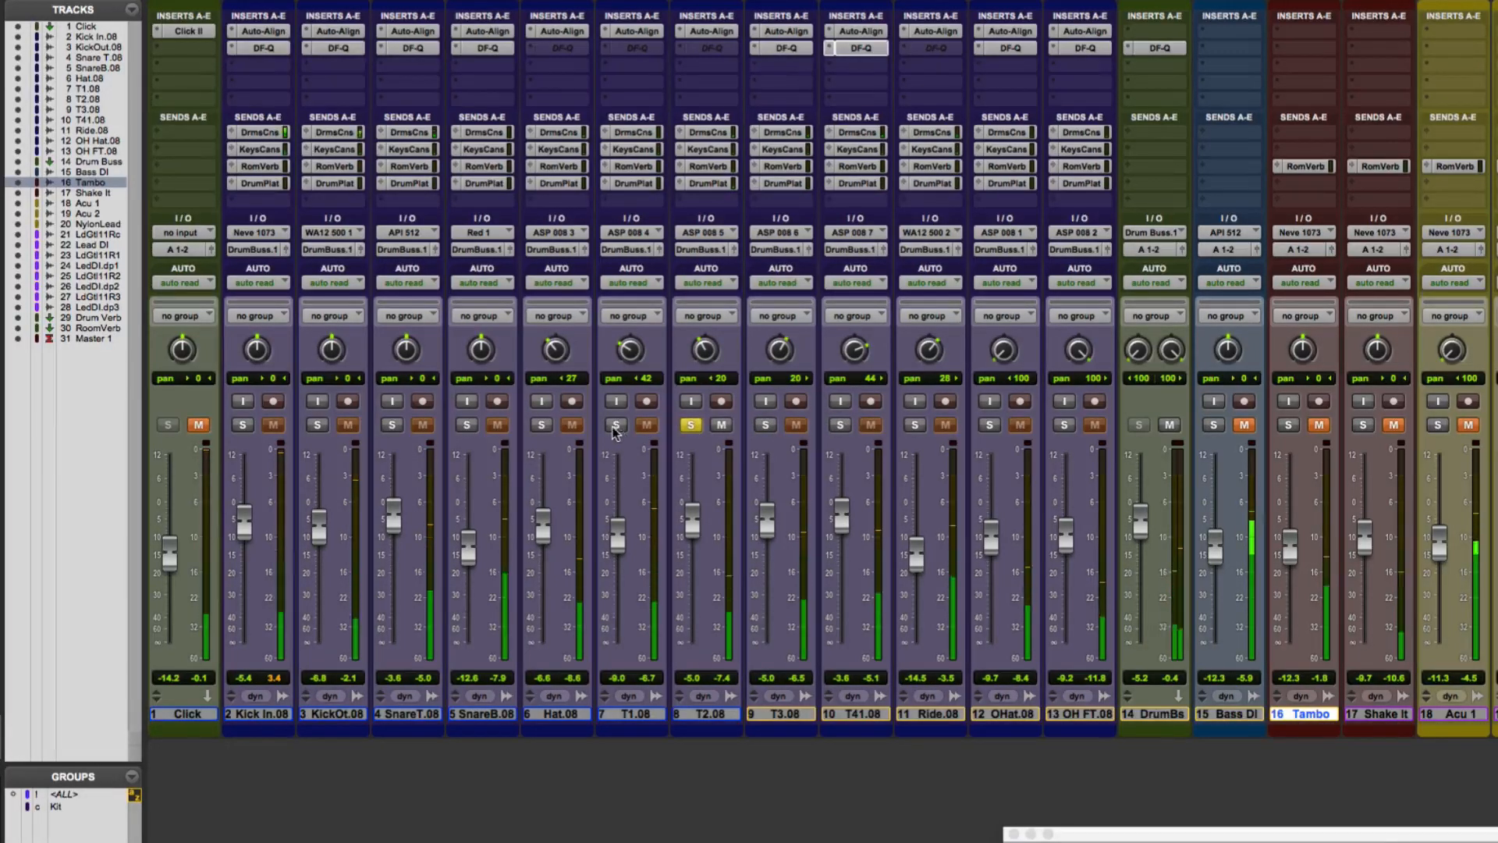
pyautogui.click(690, 425)
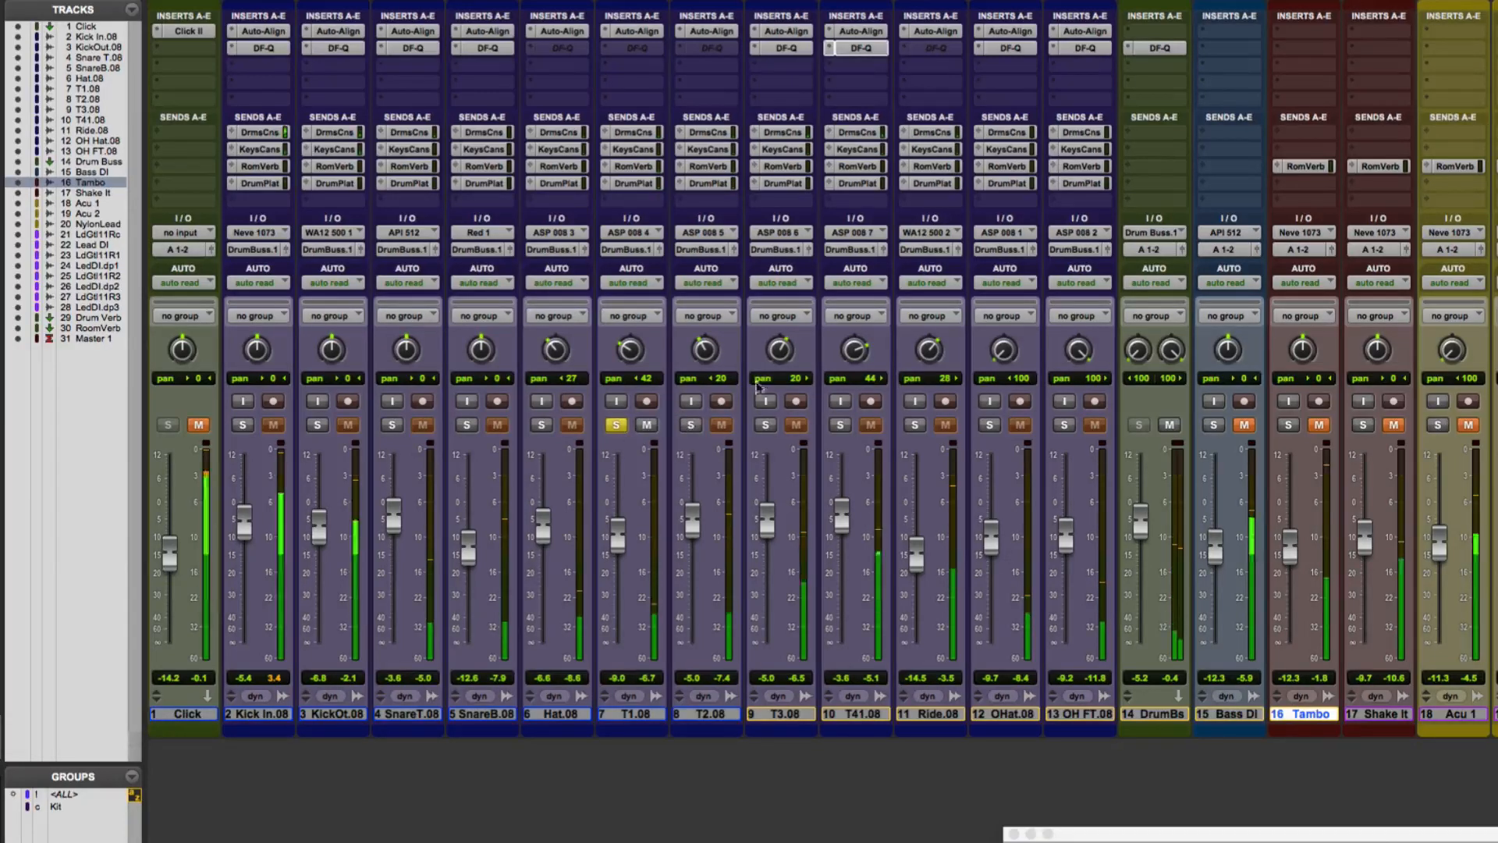
# Activate the DF-Q insert on T1.08 and set its mode to Rack Tom Direct
pyautogui.click(626, 49)
pyautogui.rightClick(627, 50)
pyautogui.click(669, 70)
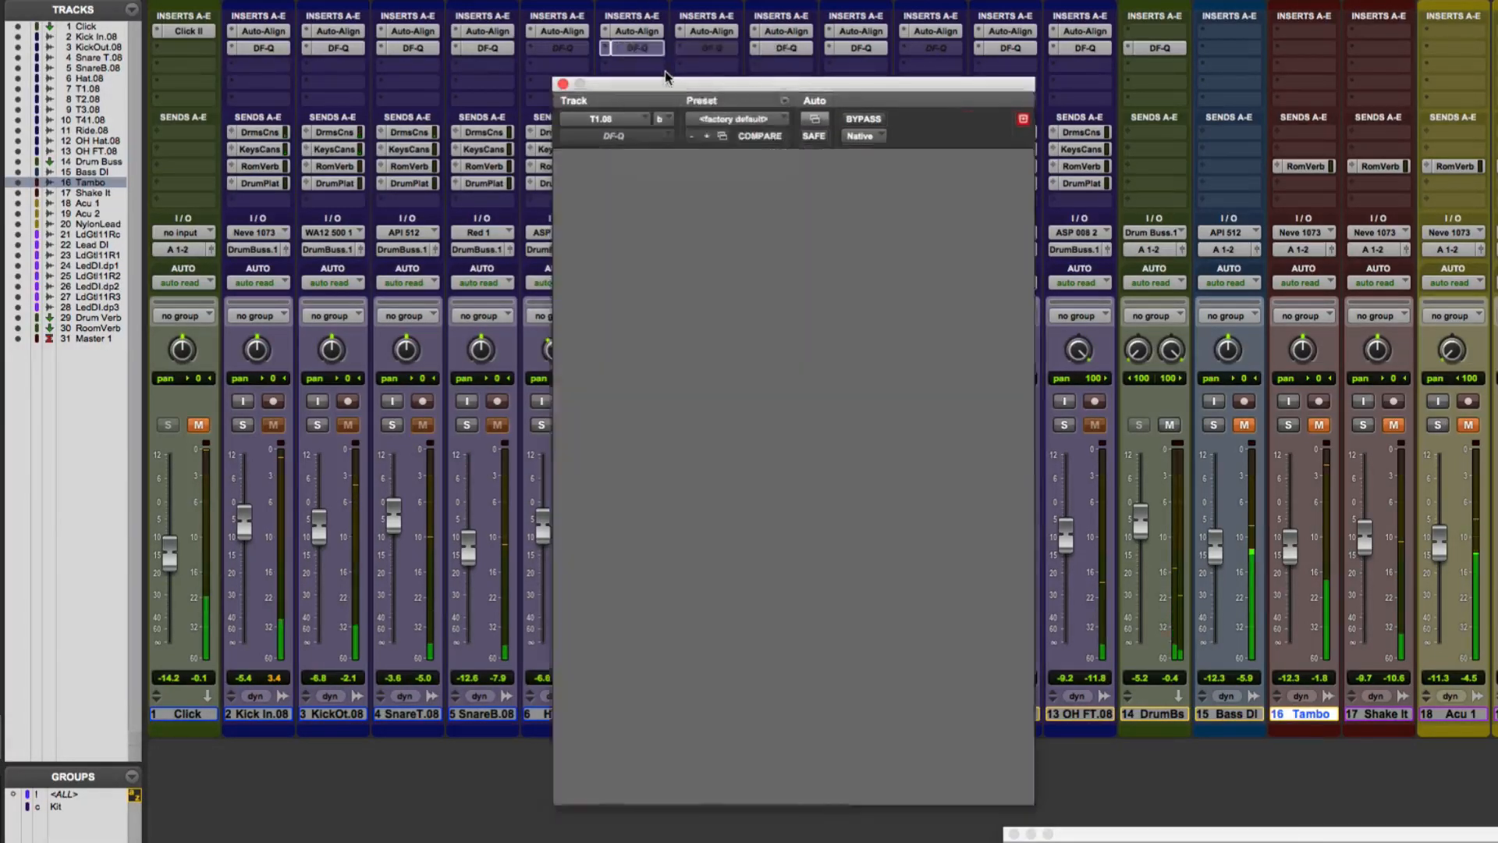
pyautogui.click(781, 451)
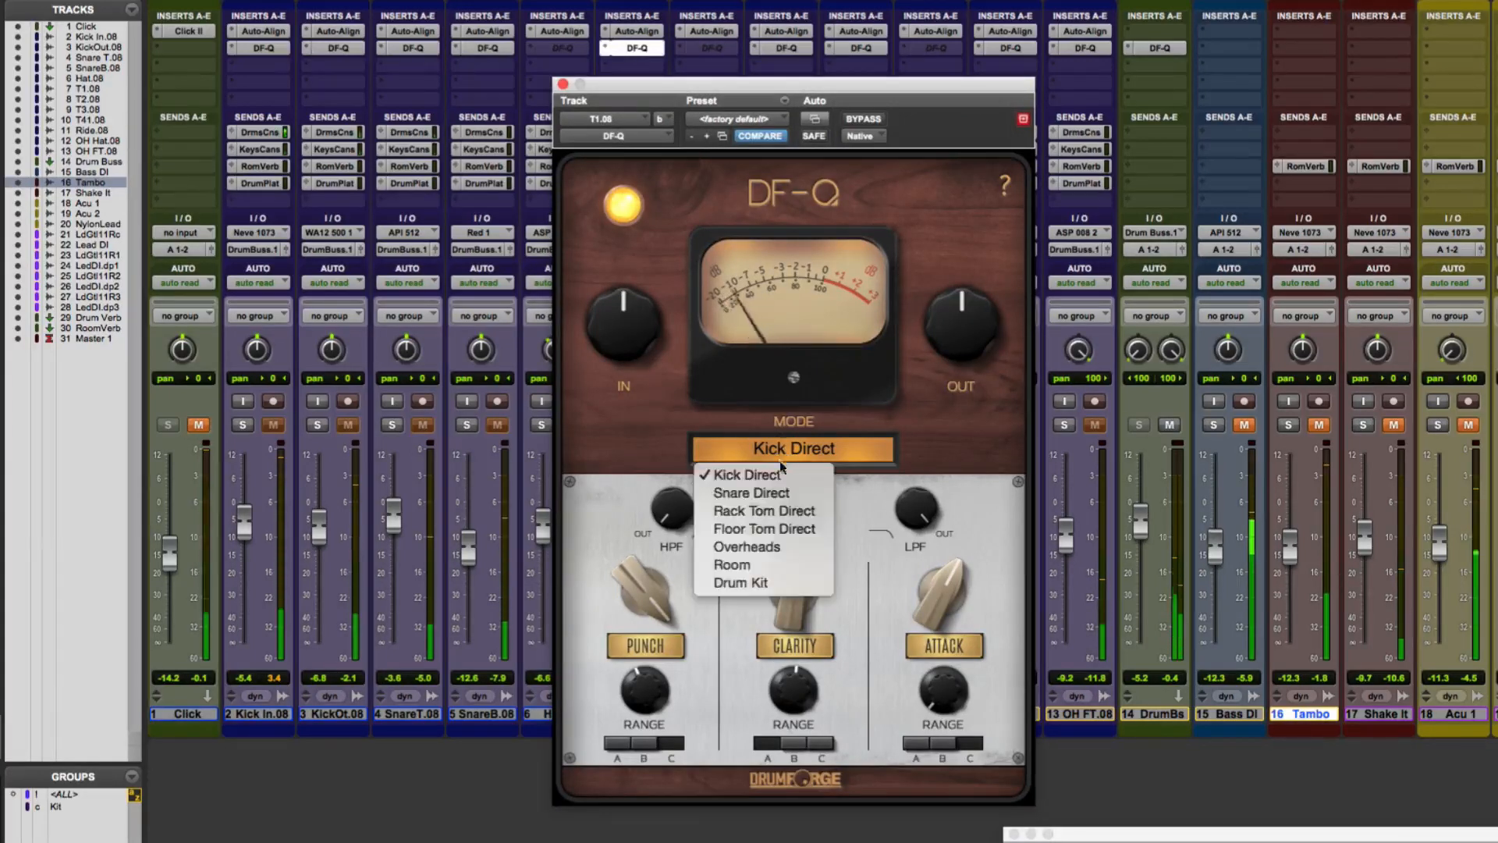
pyautogui.click(765, 511)
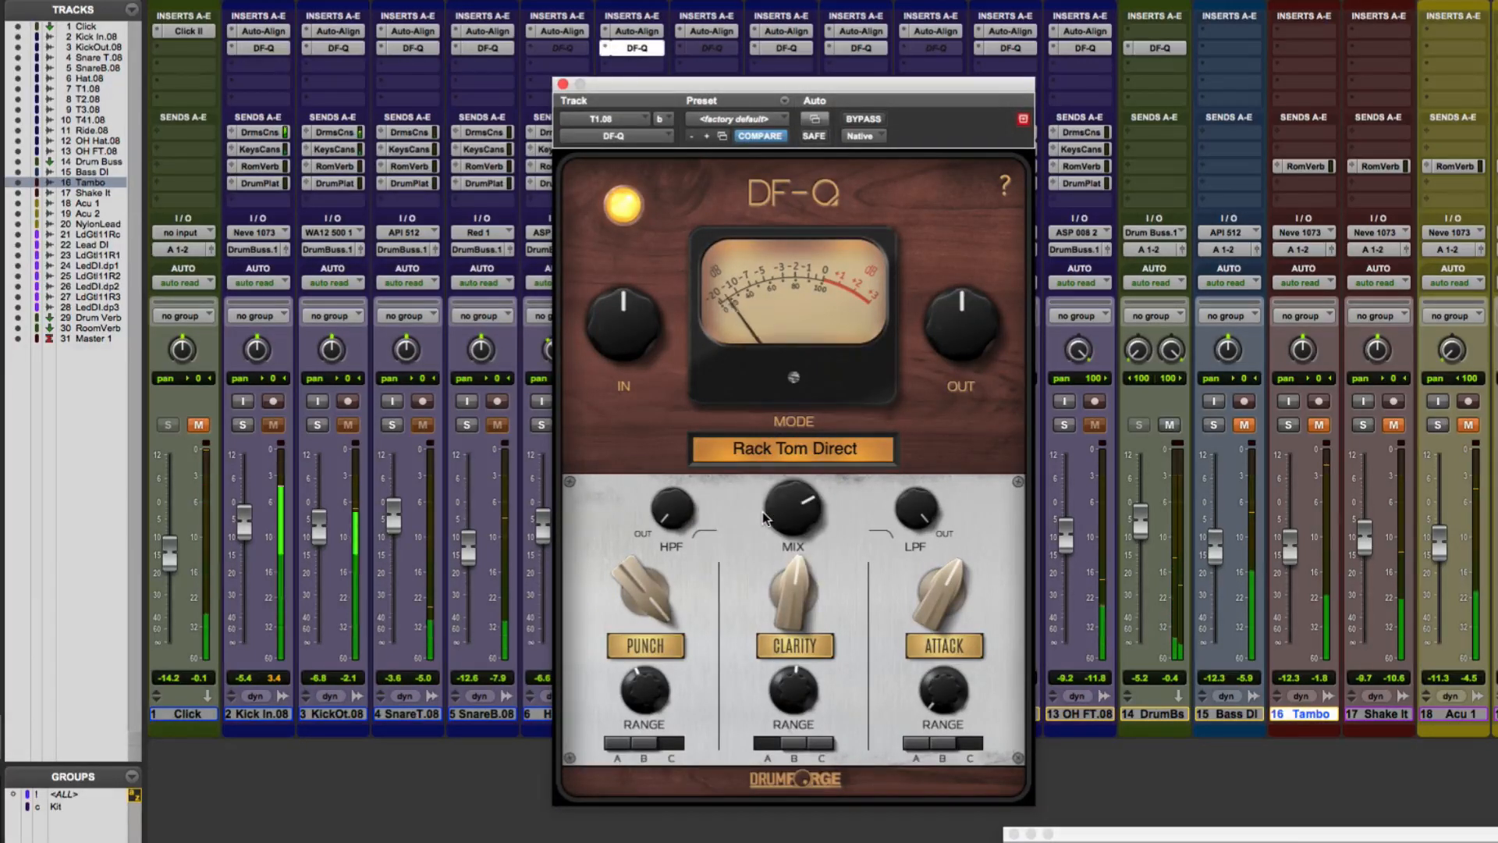
# With T1.08's Clarity and Attack switched off, set Punch slightly below the midpoint in band B with its range at 70%
pyautogui.click(795, 645)
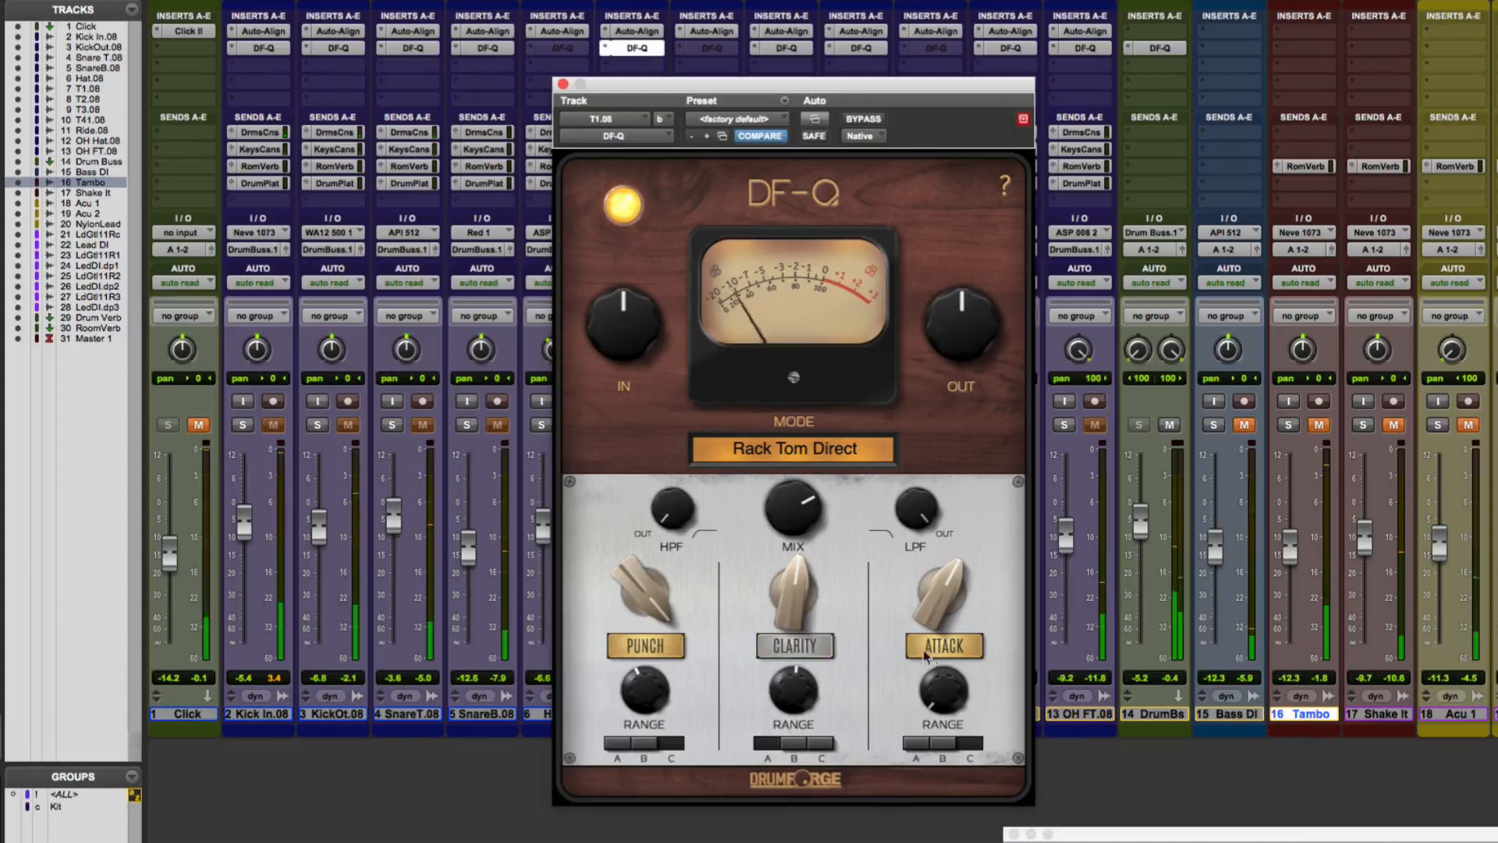
pyautogui.click(944, 645)
pyautogui.moveTo(635, 600); pyautogui.dragTo(640, 640)
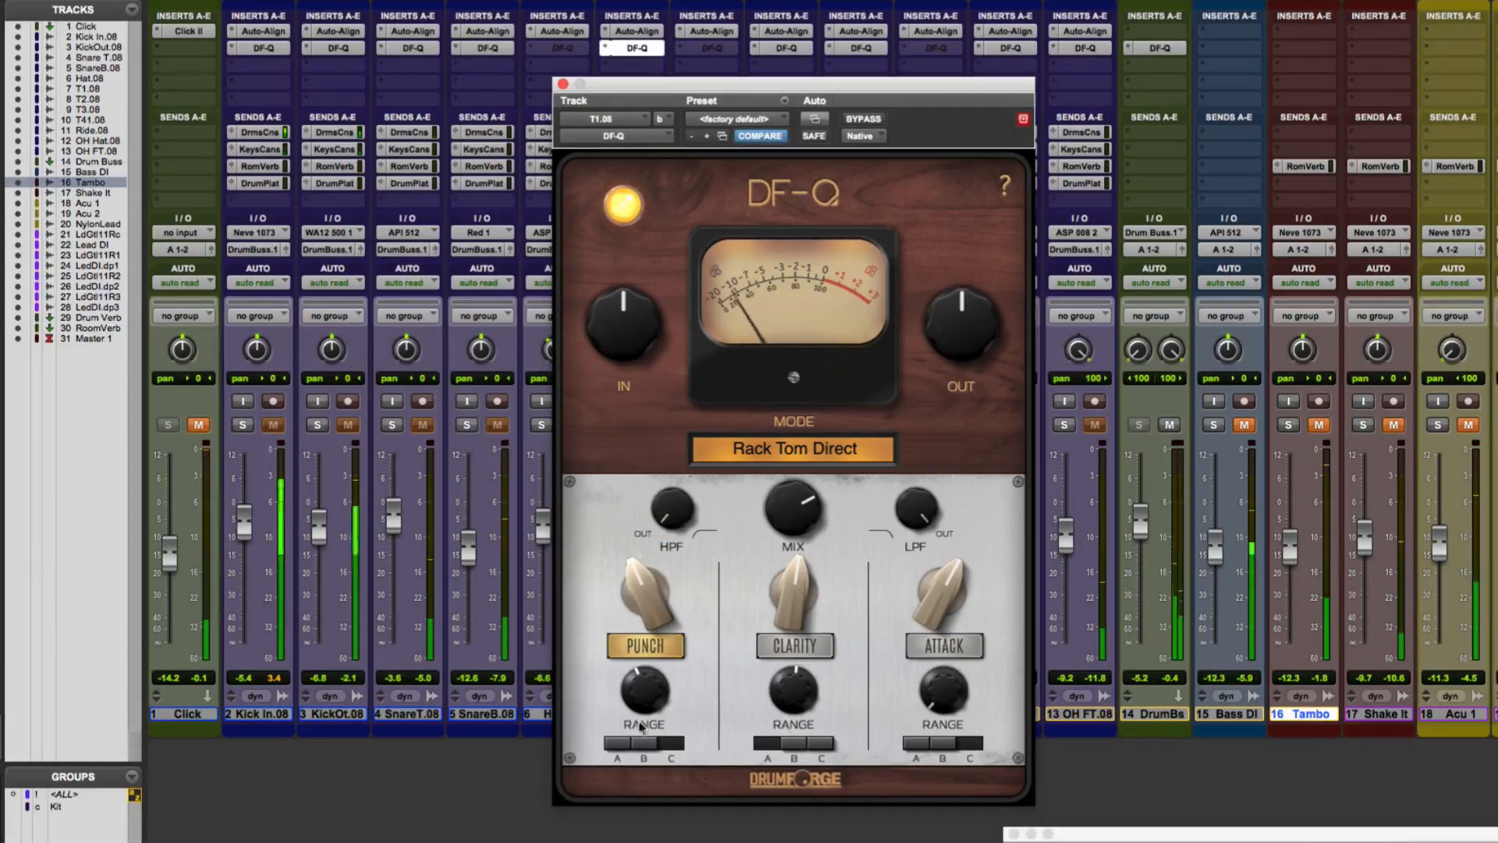
pyautogui.moveTo(640, 690)
pyautogui.mouseDown()
pyautogui.moveTo(641, 664)
pyautogui.moveTo(639, 678)
pyautogui.mouseUp()
pyautogui.click(640, 741)
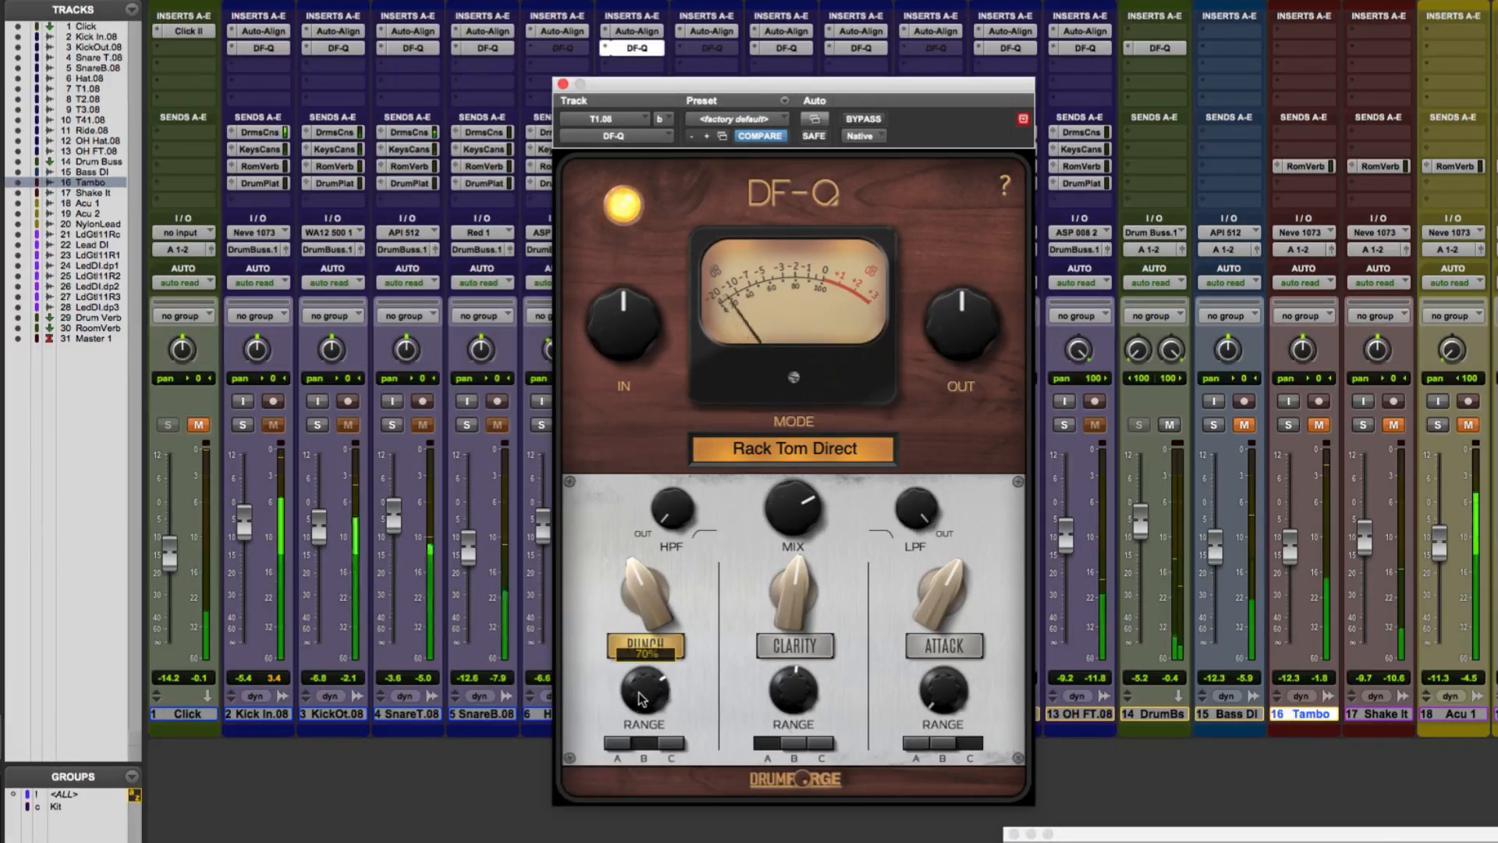
# Switch T1.08's Clarity back on, audition its bands, and settle on band B with the range just below the midpoint and the amount at 78%
pyautogui.click(807, 648)
pyautogui.moveTo(788, 594); pyautogui.dragTo(788, 624)
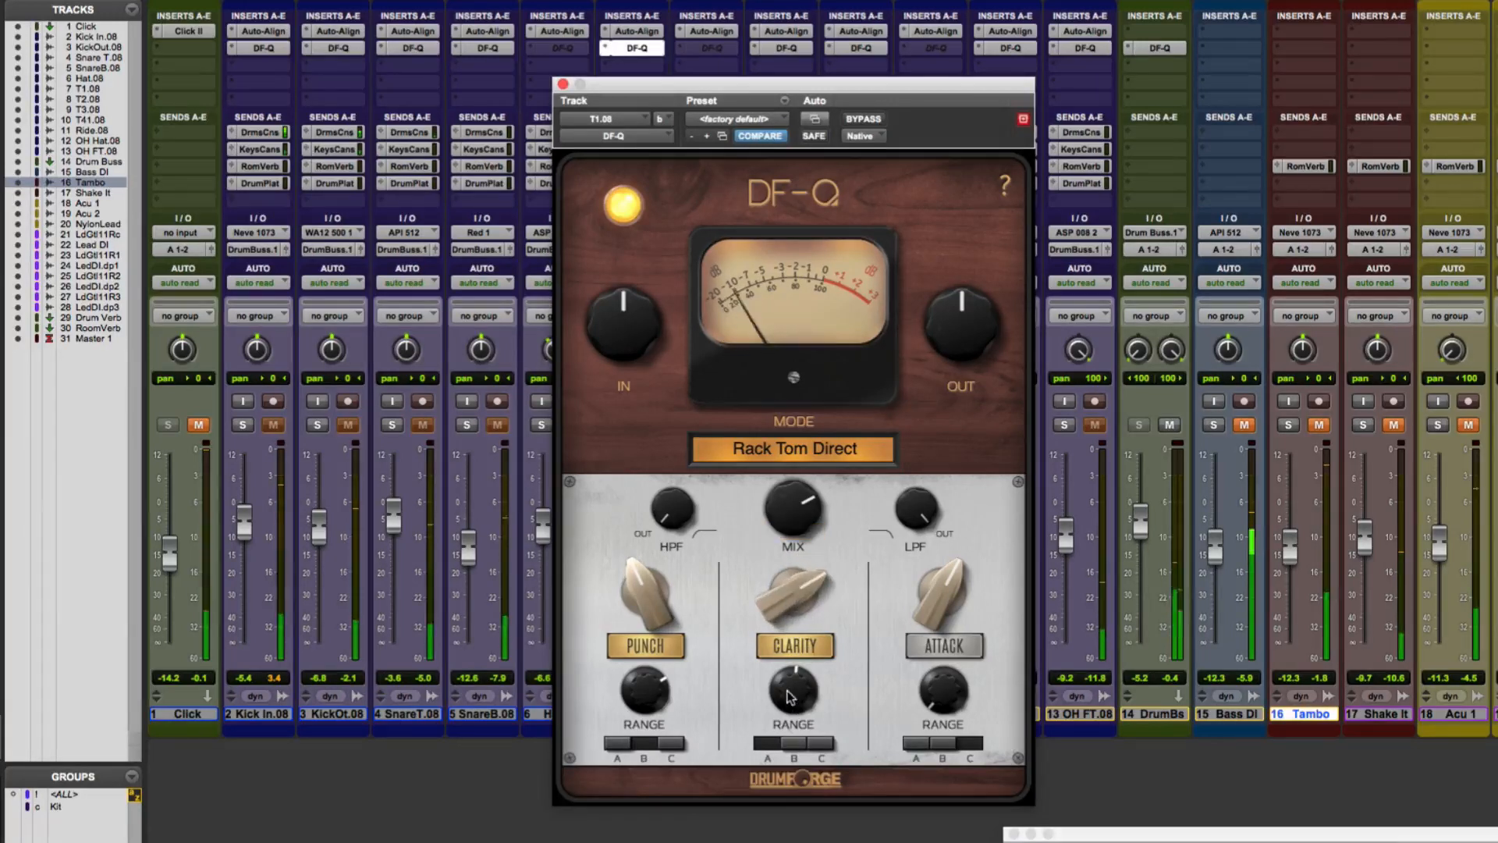
pyautogui.moveTo(788, 697)
pyautogui.mouseDown()
pyautogui.moveTo(788, 671)
pyautogui.moveTo(789, 685)
pyautogui.mouseUp()
pyautogui.click(794, 745)
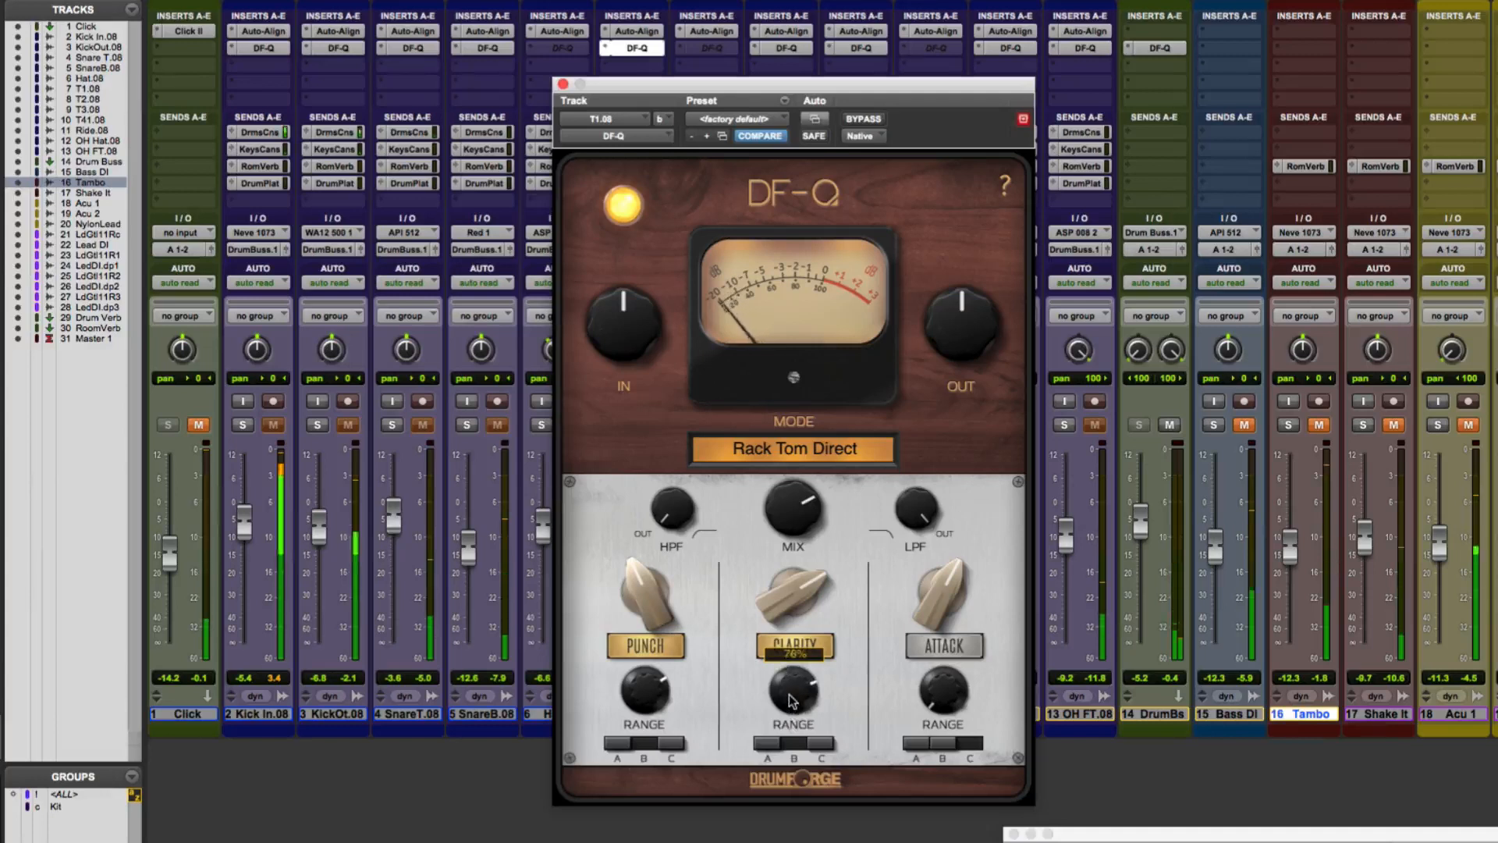
pyautogui.click(822, 743)
pyautogui.moveTo(794, 704); pyautogui.dragTo(790, 733)
pyautogui.click(793, 741)
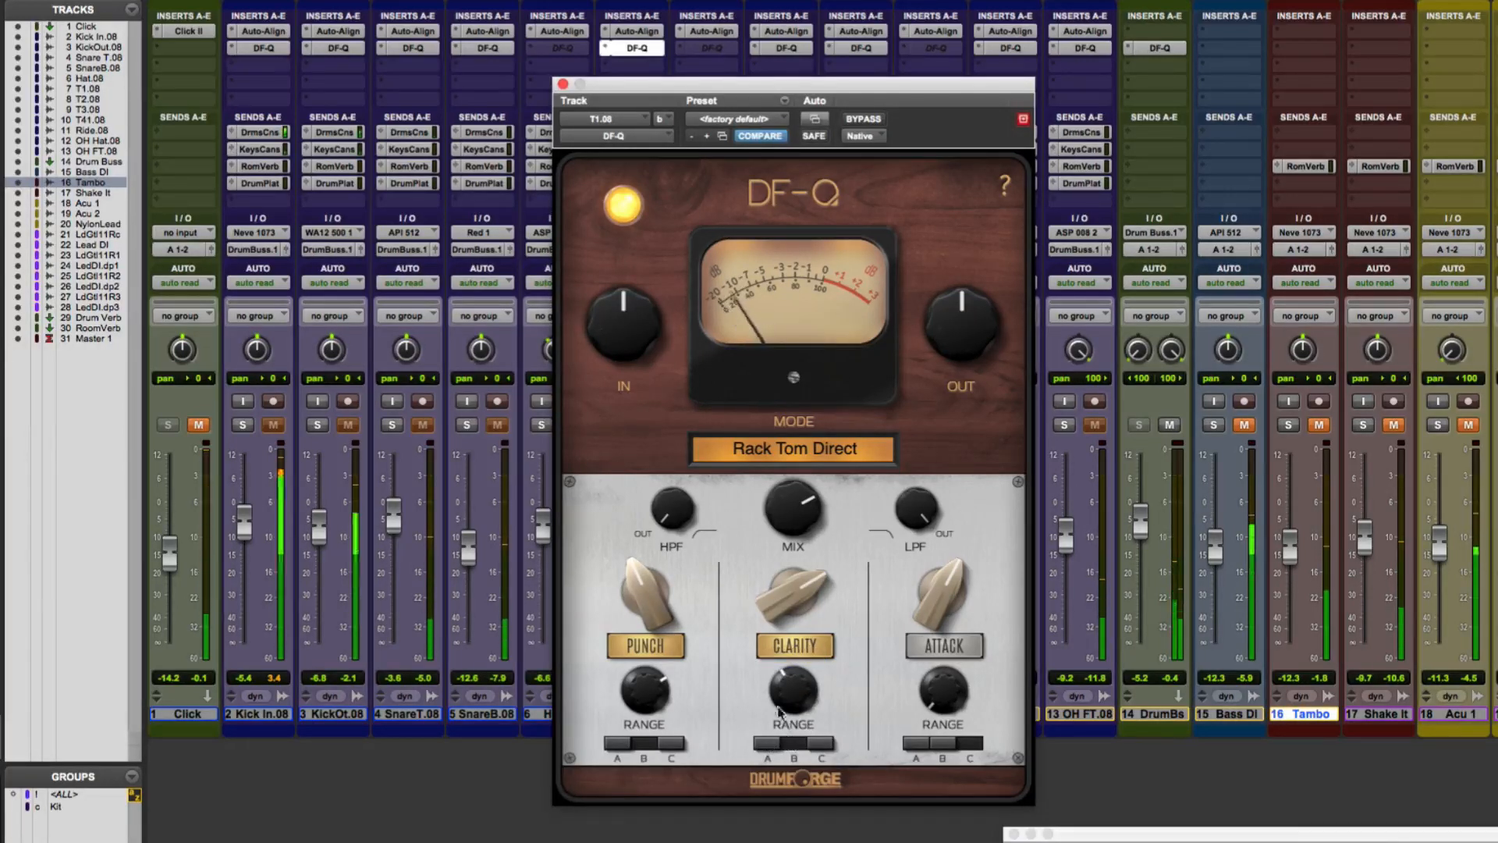
pyautogui.moveTo(775, 611); pyautogui.dragTo(776, 607)
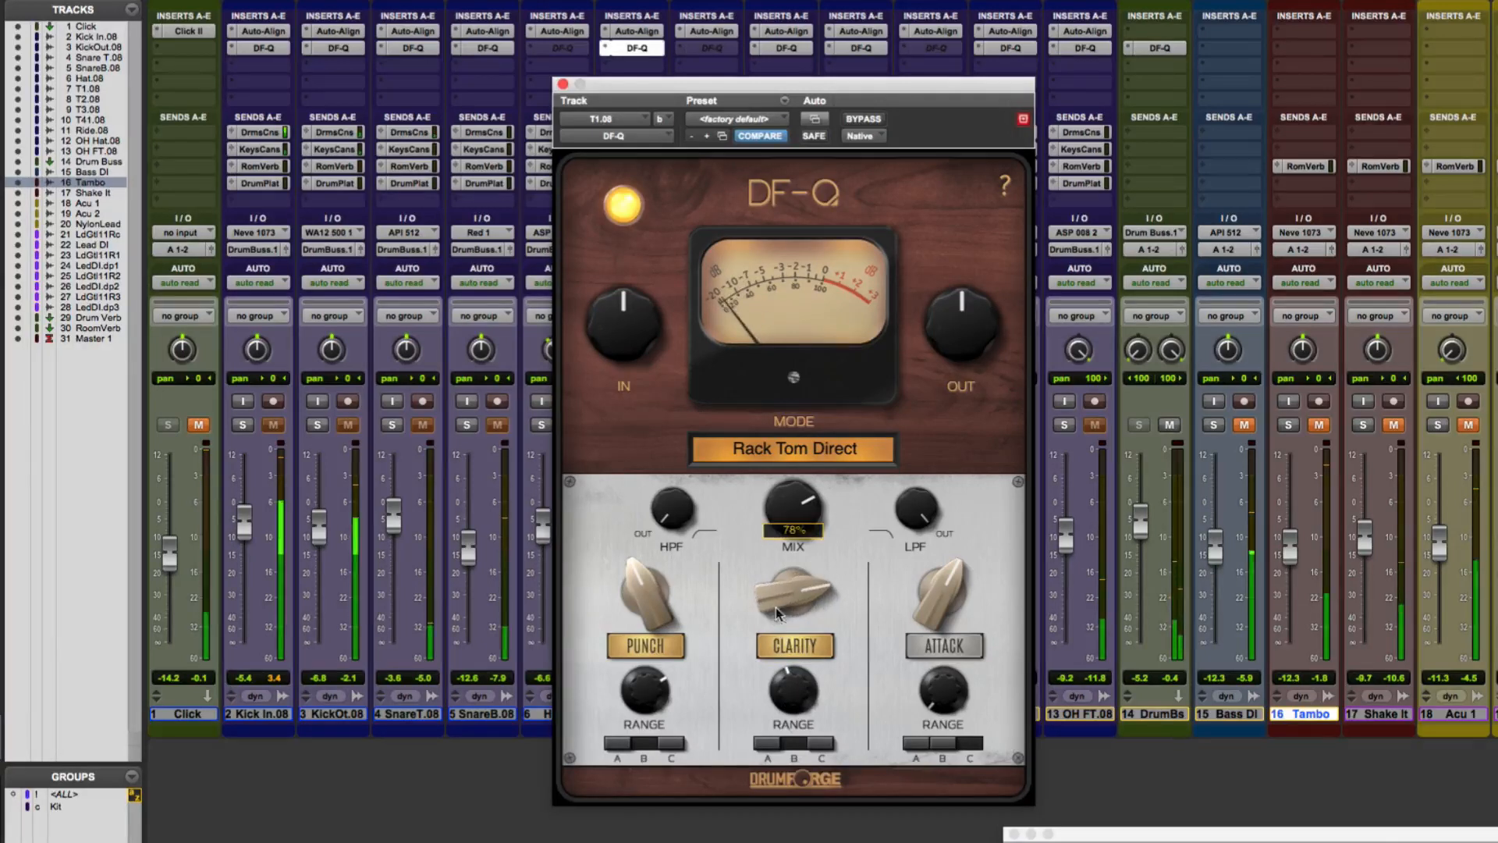
# Switch T1.08's Attack back on in band B, raise its amount well above the midpoint, and raise its range slightly
pyautogui.click(944, 648)
pyautogui.moveTo(932, 613); pyautogui.dragTo(932, 589)
pyautogui.click(941, 742)
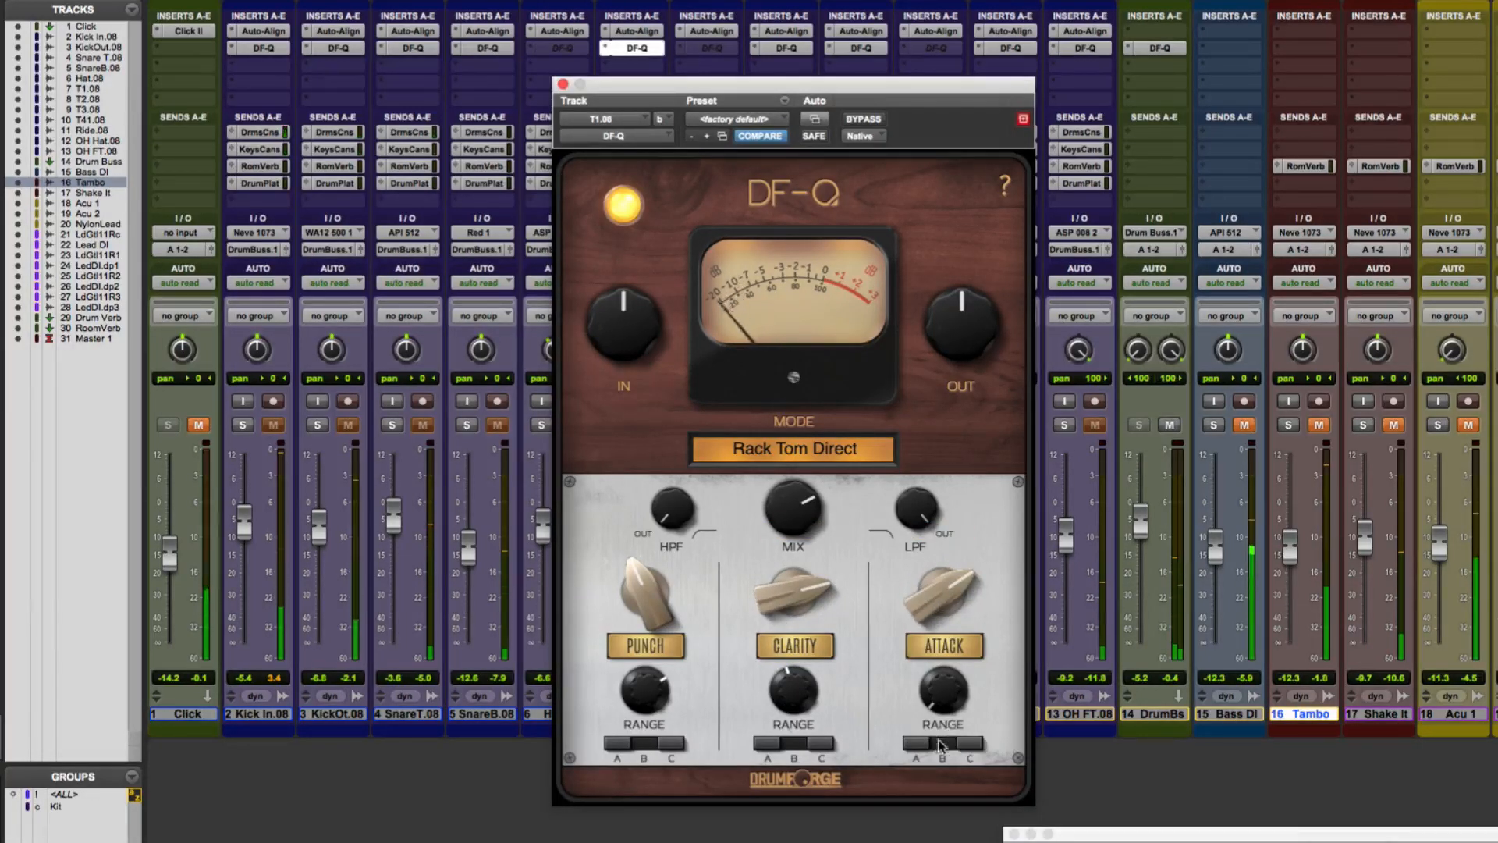
pyautogui.moveTo(935, 695); pyautogui.dragTo(939, 628)
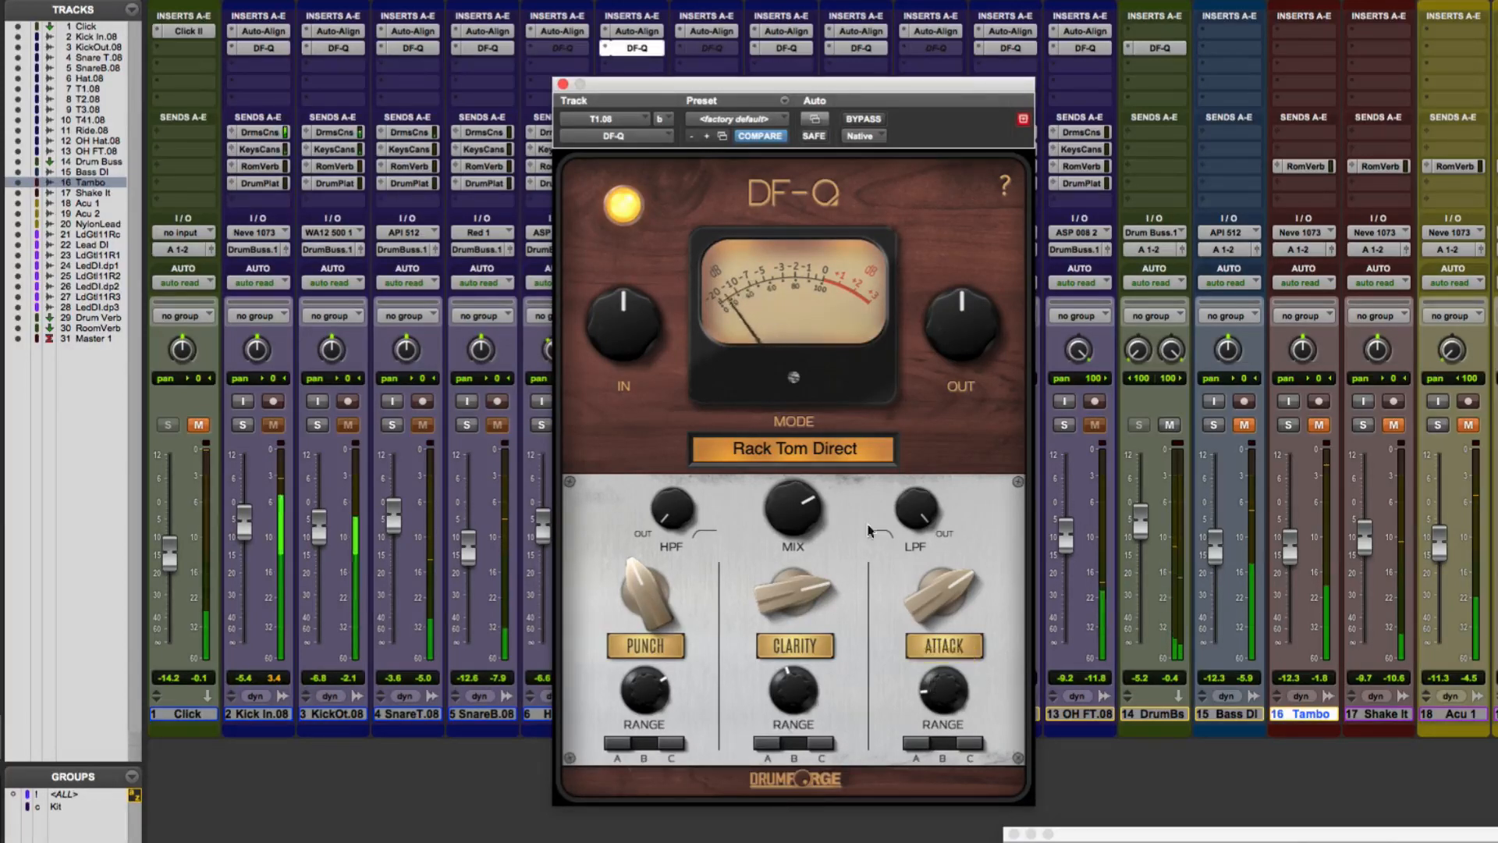
pyautogui.click(563, 84)
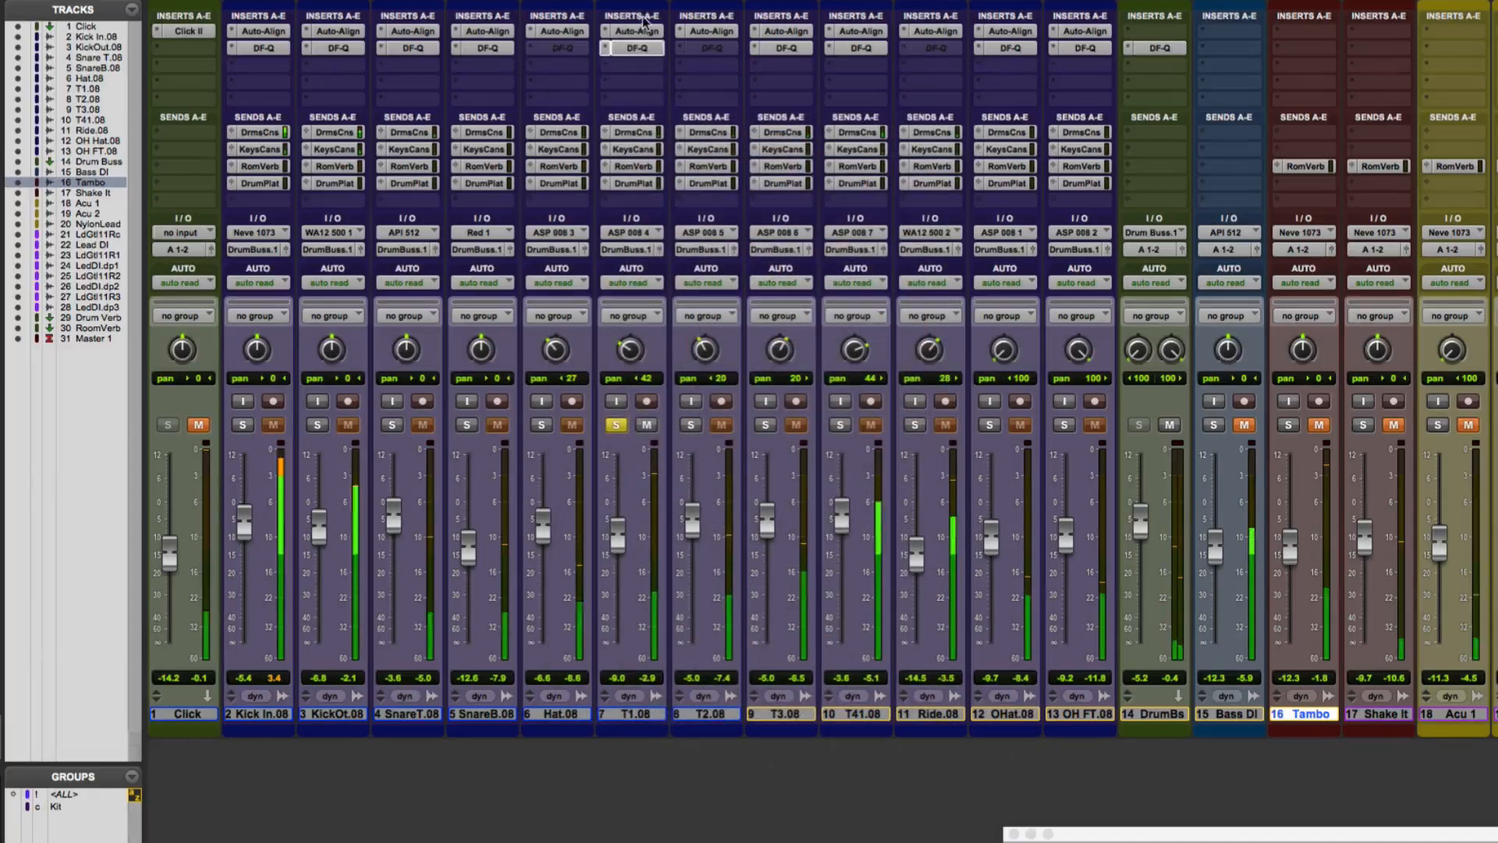
# Reactivate T2.08's DF-Q, audition all four tom tracks soloed together, and clear every solo
pyautogui.keyDown('ctrl'); pyautogui.keyDown('super'); pyautogui.click(693, 49); pyautogui.keyUp('super'); pyautogui.keyUp('ctrl')
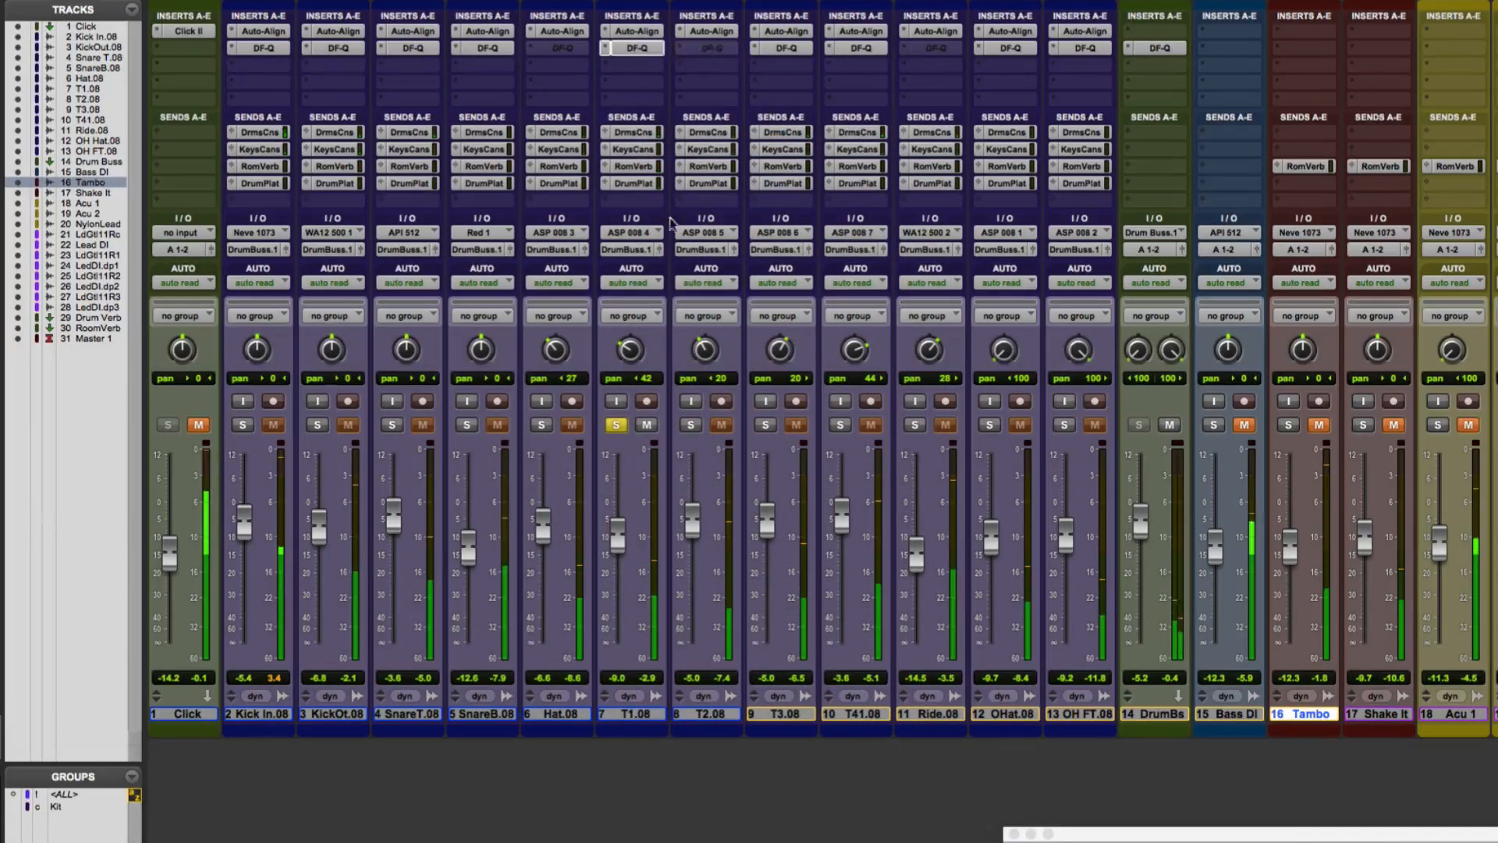
pyautogui.click(691, 424)
pyautogui.click(765, 424)
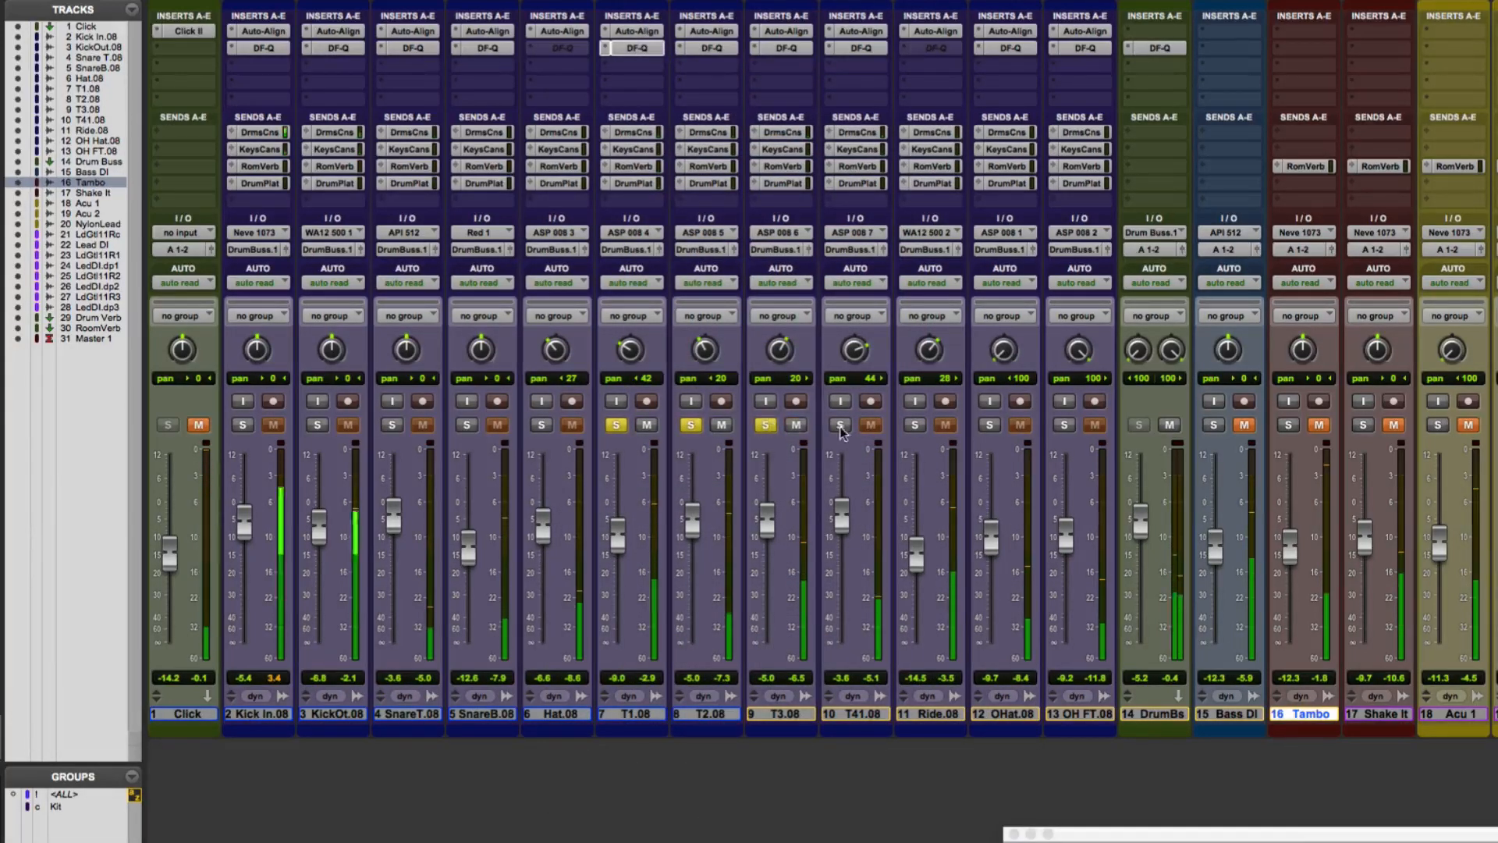
pyautogui.click(840, 425)
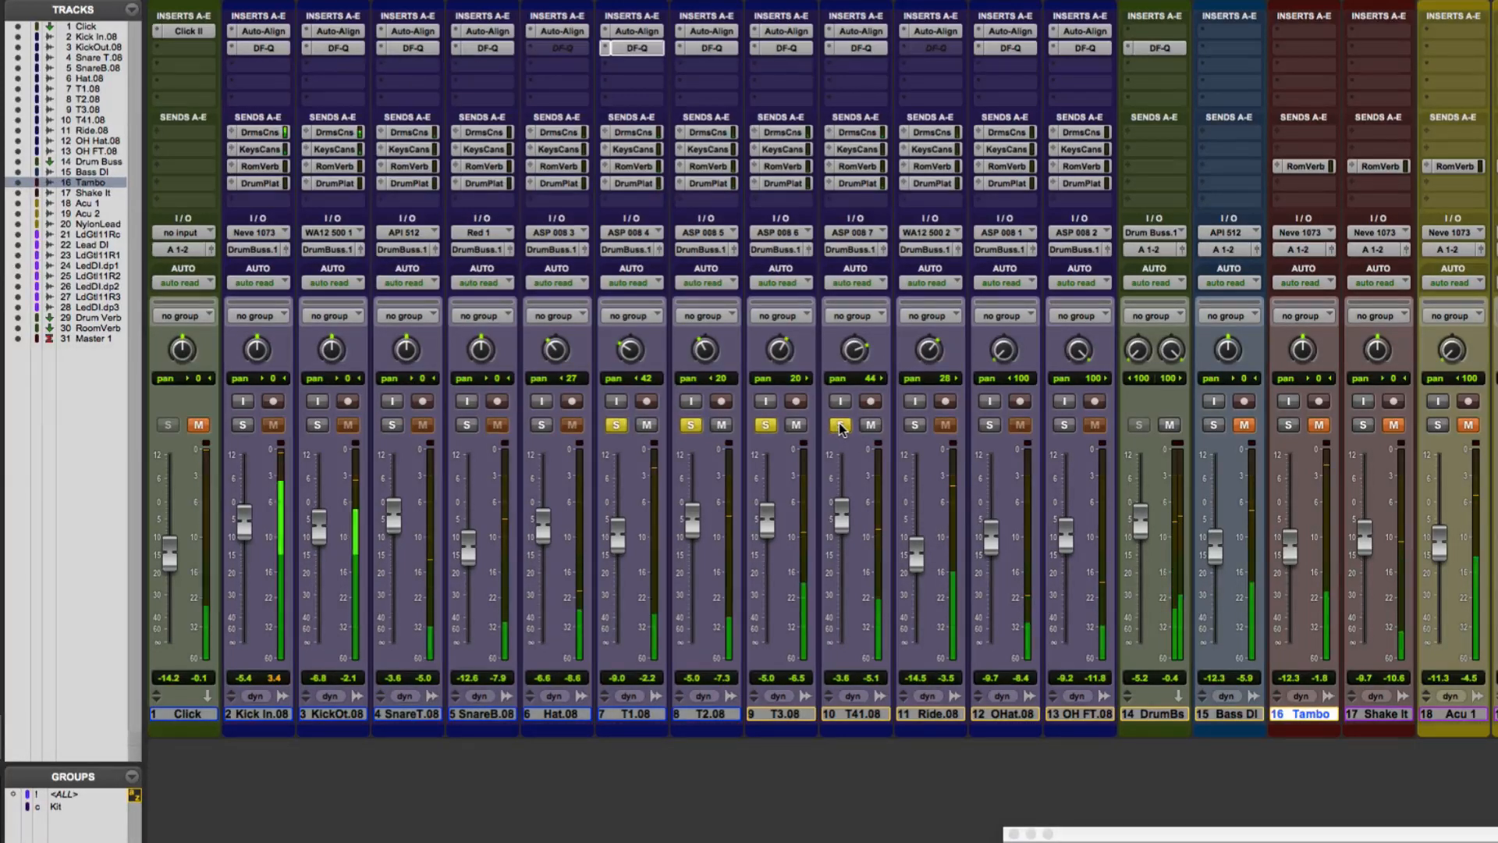
pyautogui.keyDown('alt'); pyautogui.click(840, 425); pyautogui.keyUp('alt')
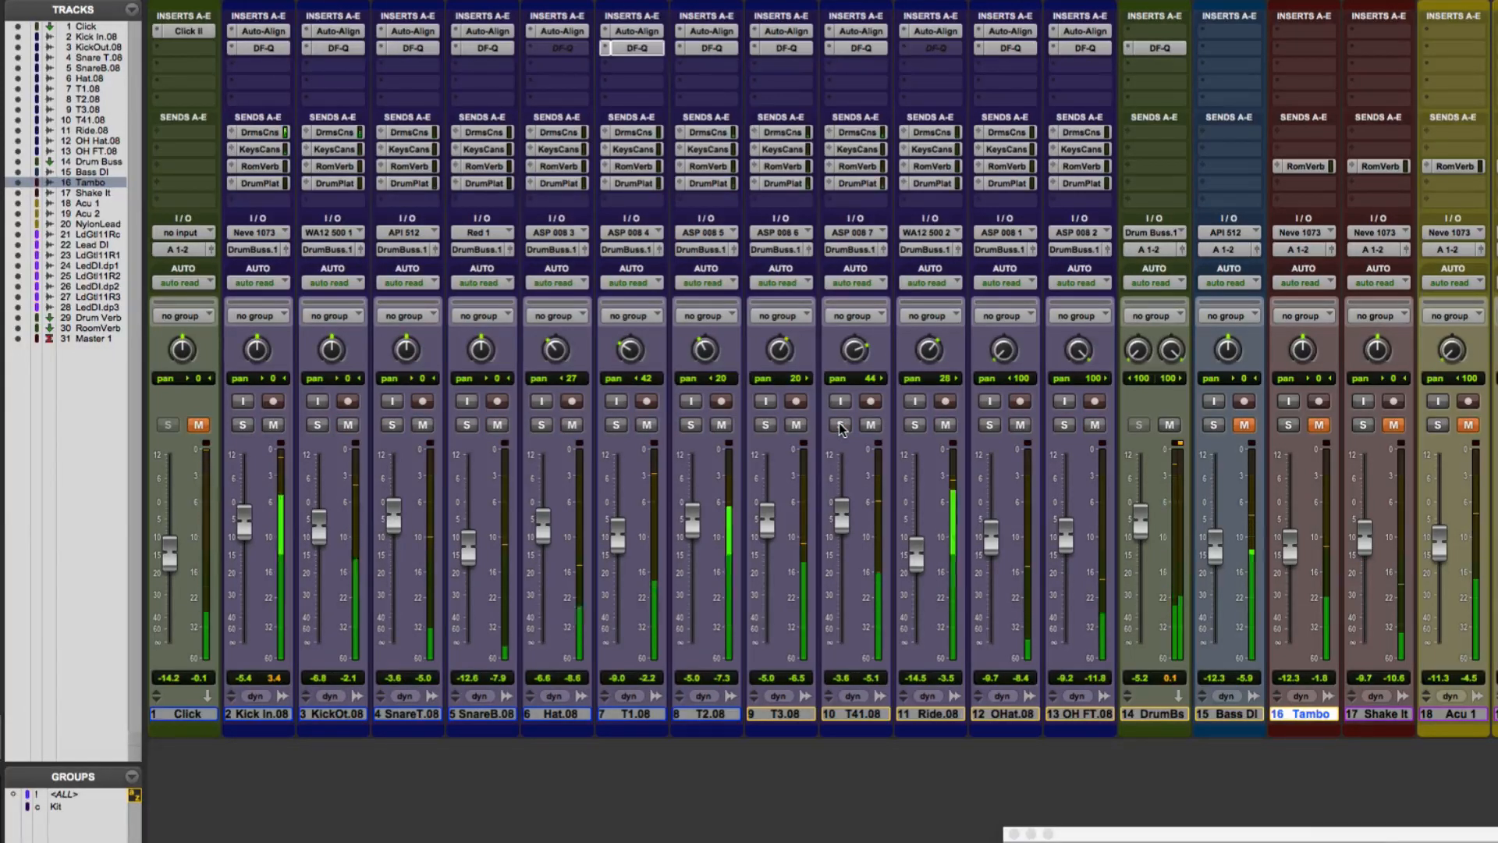
pyautogui.press('super+equal')
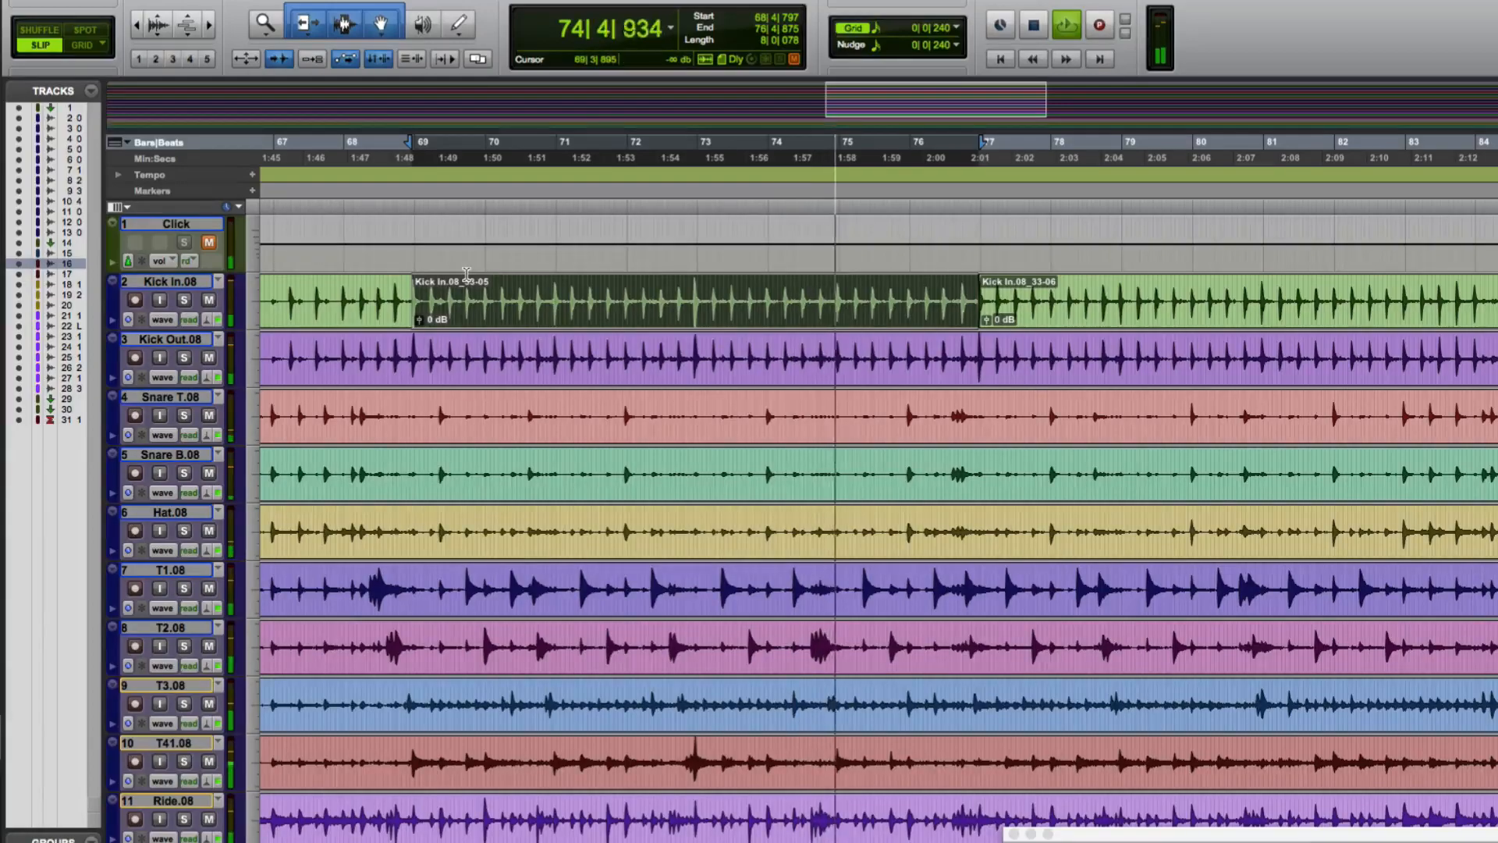
pyautogui.press('super+equal')
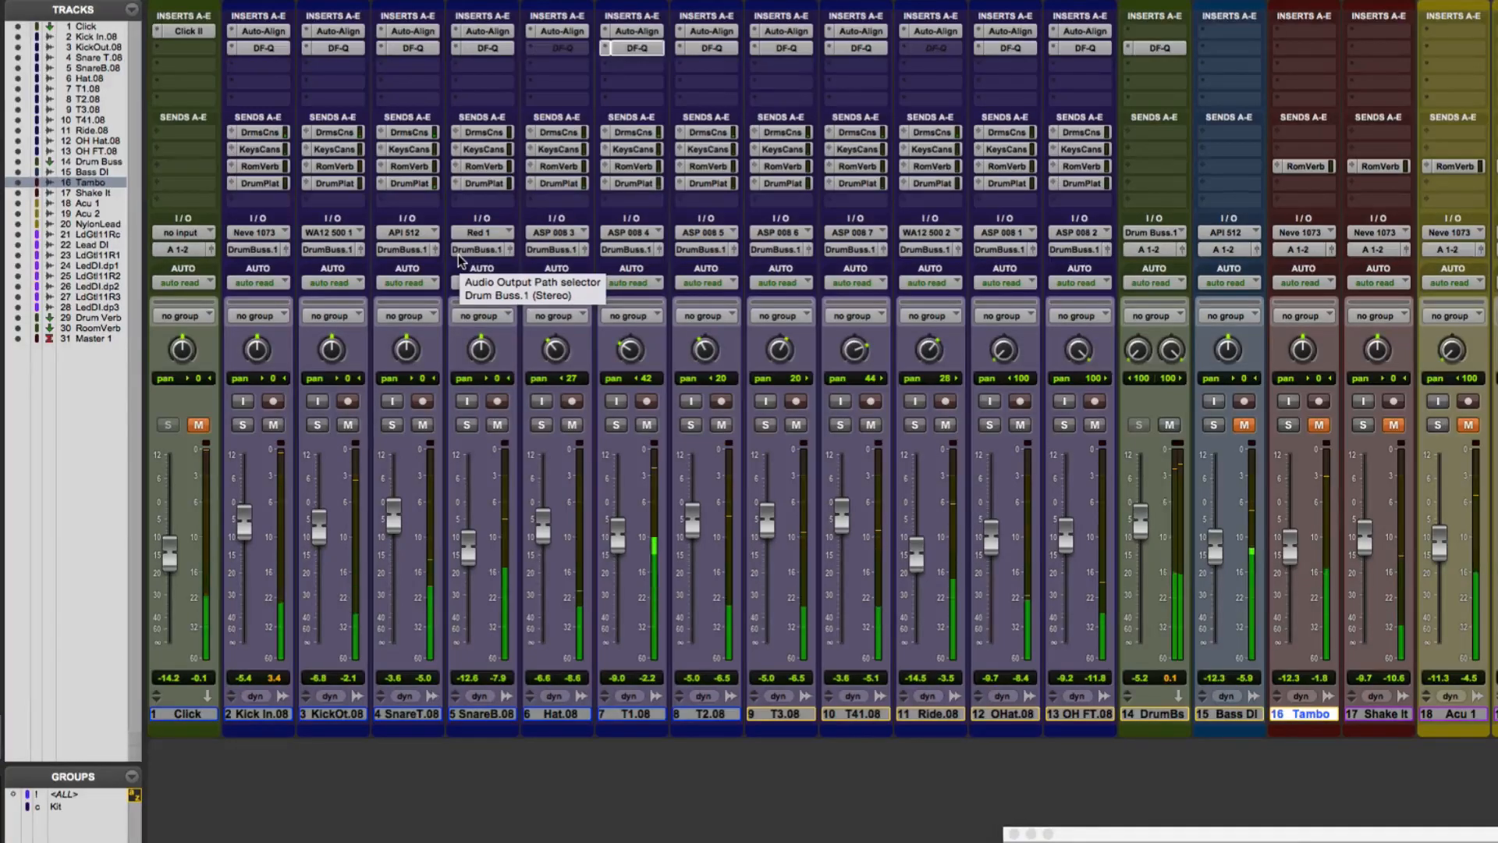
pyautogui.press('super+equal')
pyautogui.press('super+equal')
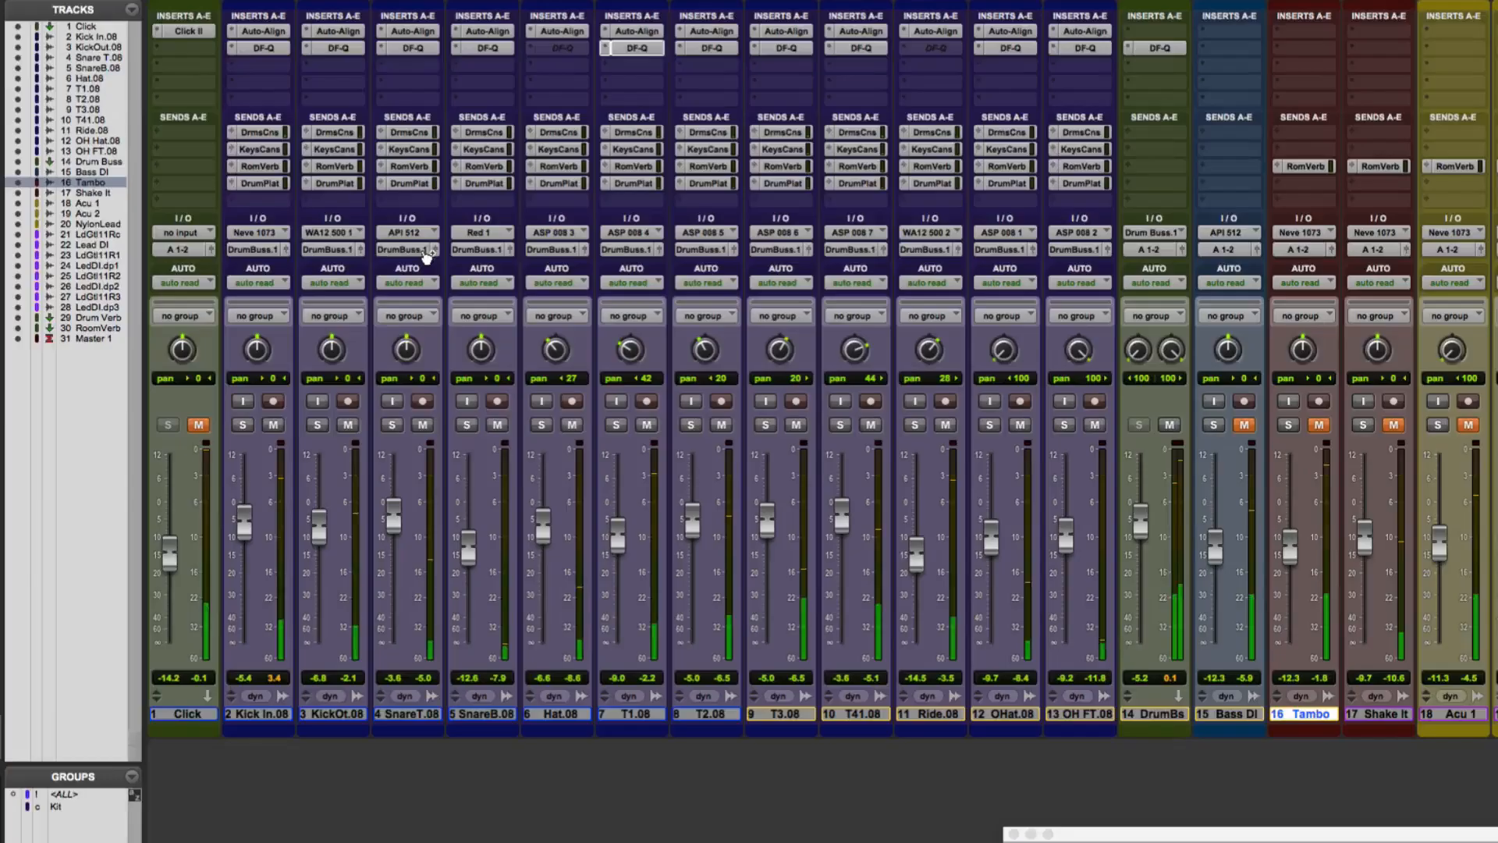
# Select all the drum tracks from Kick In.08 through OH FT.08
pyautogui.click(1080, 713)
pyautogui.keyDown('shift'); pyautogui.click(259, 715); pyautogui.keyUp('shift')
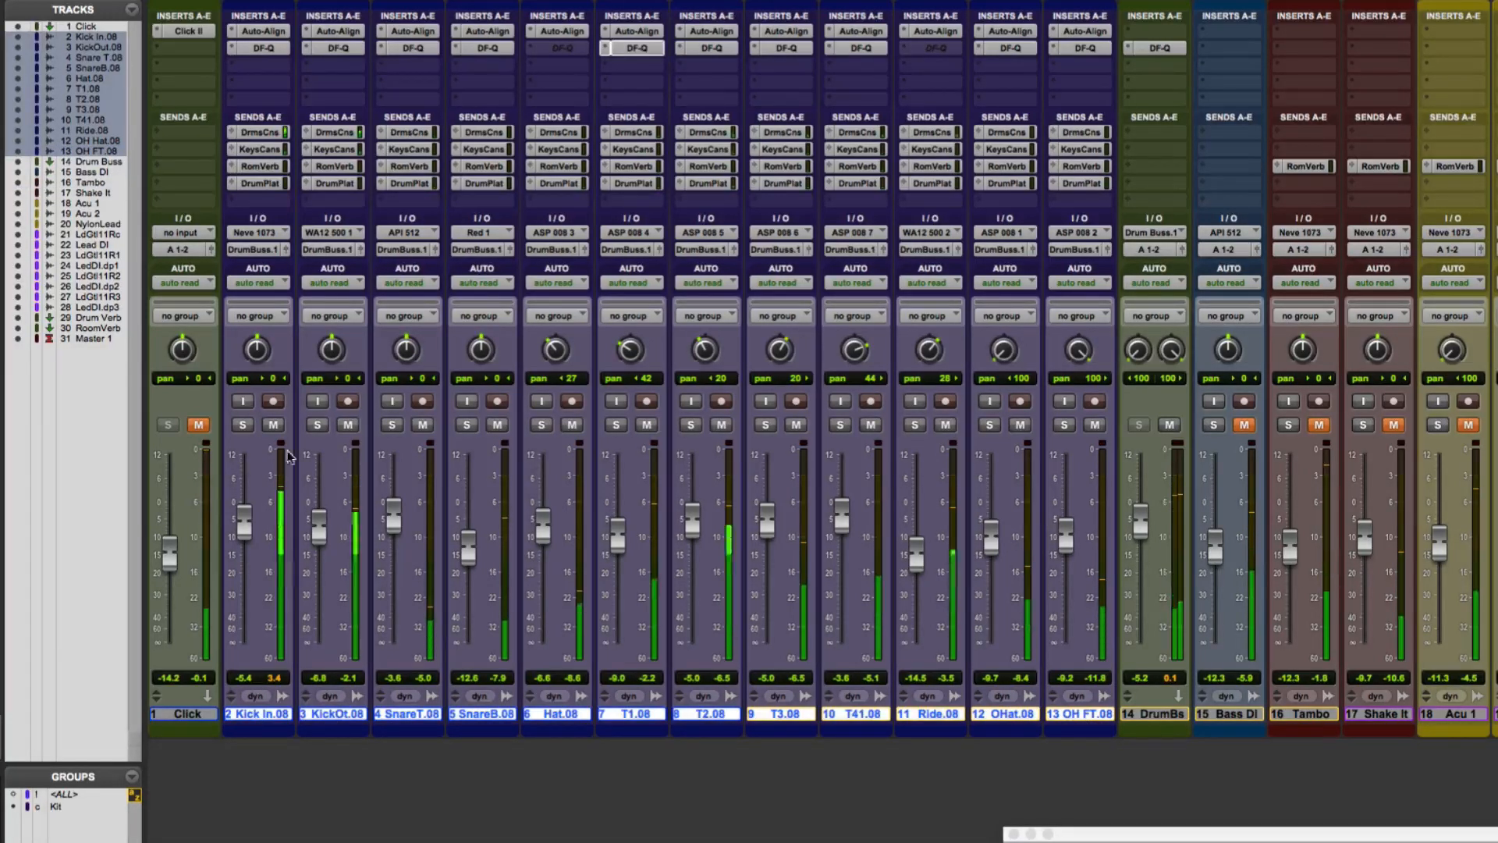
pyautogui.click(269, 49)
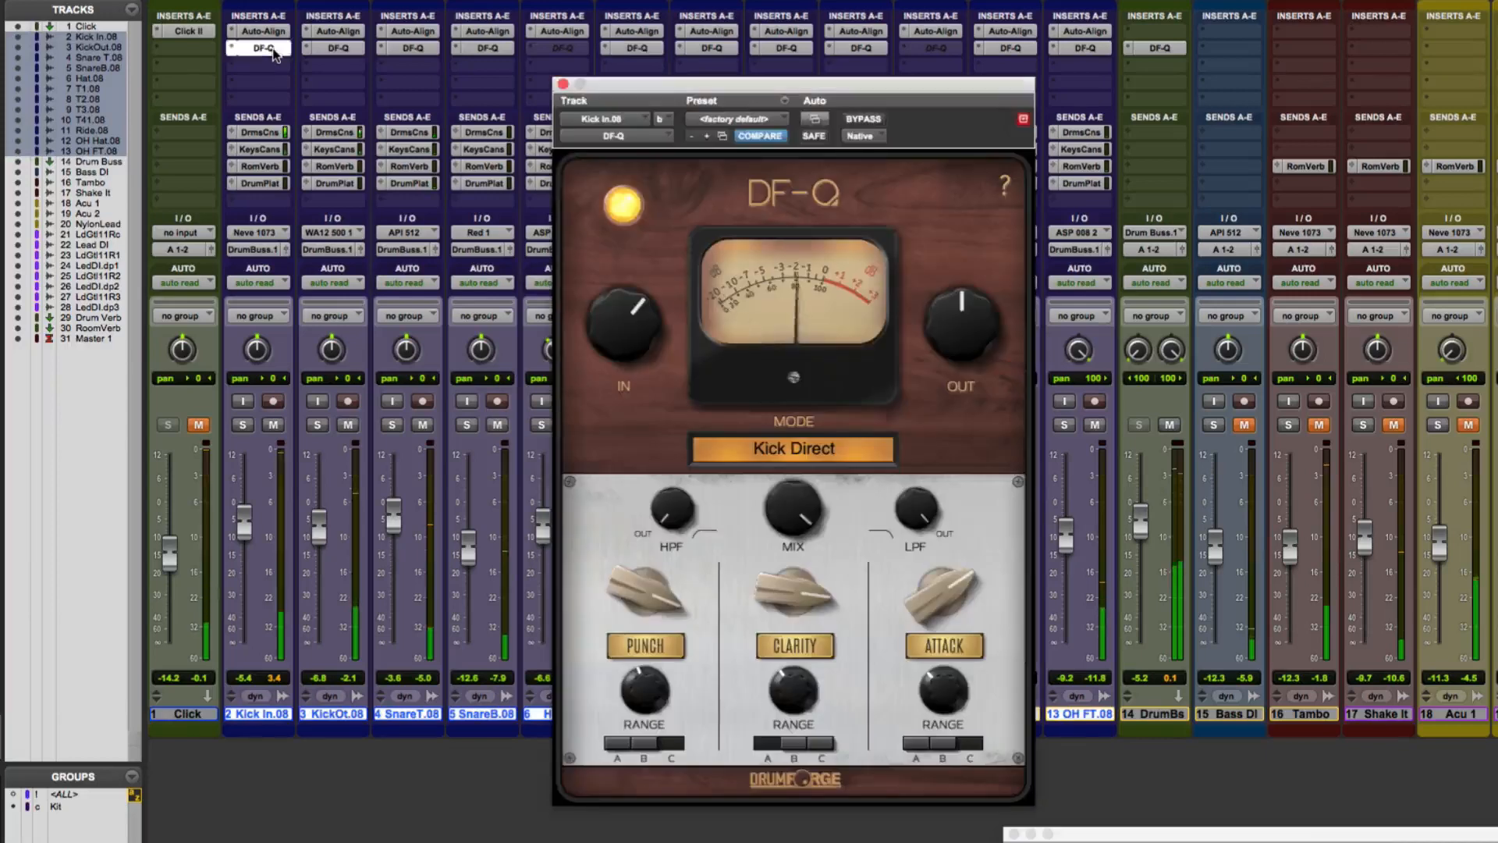
pyautogui.click(562, 83)
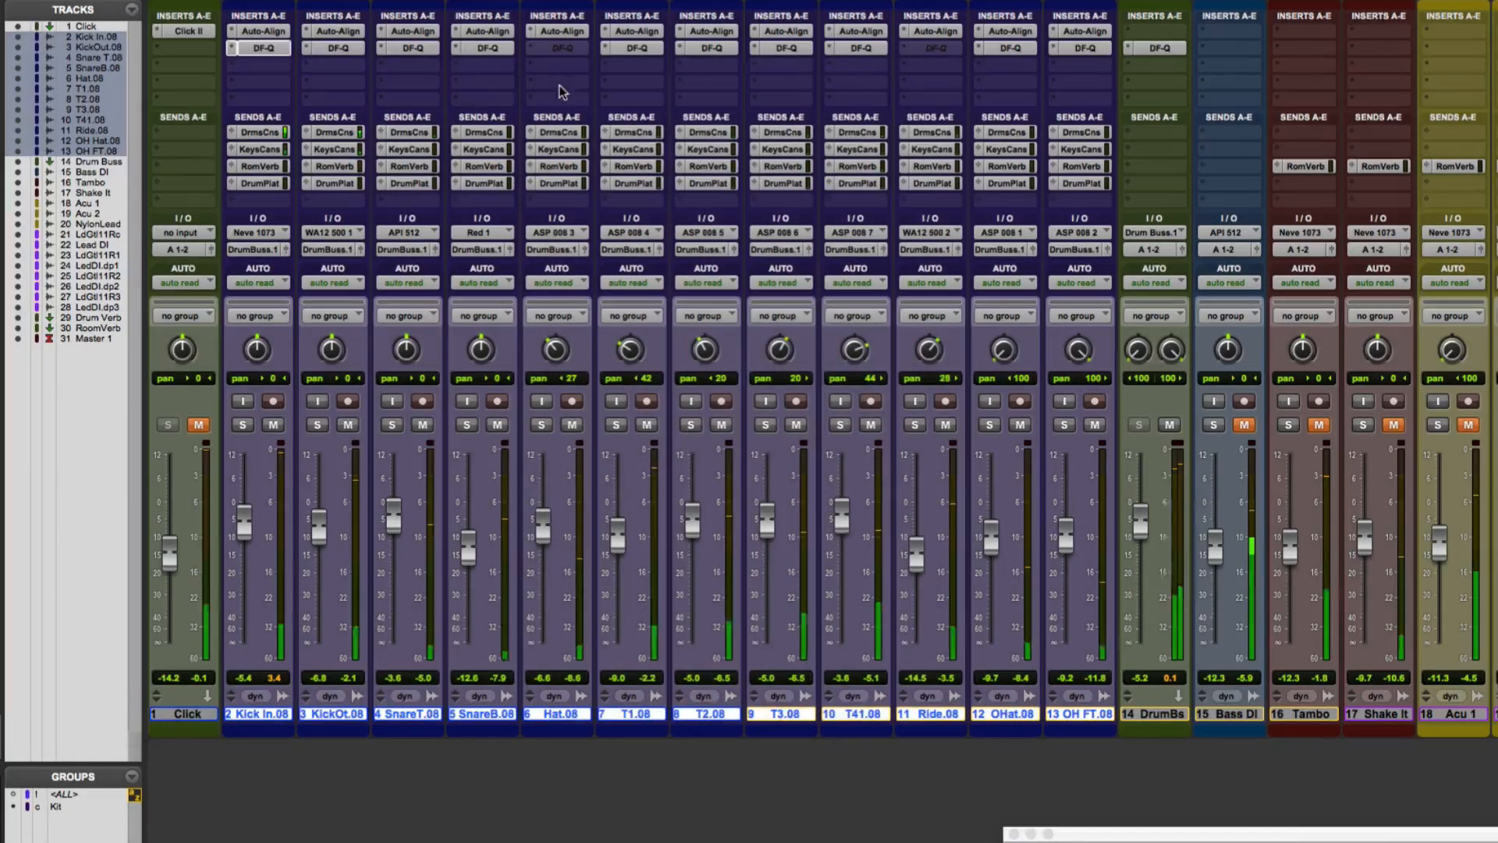
# Compare the drum mix with and without DF-Q by bypassing and re-enabling the whole row of DF-Q inserts twice
pyautogui.keyDown('alt'); pyautogui.keyDown('super'); pyautogui.click(413, 49); pyautogui.keyUp('super'); pyautogui.keyUp('alt')
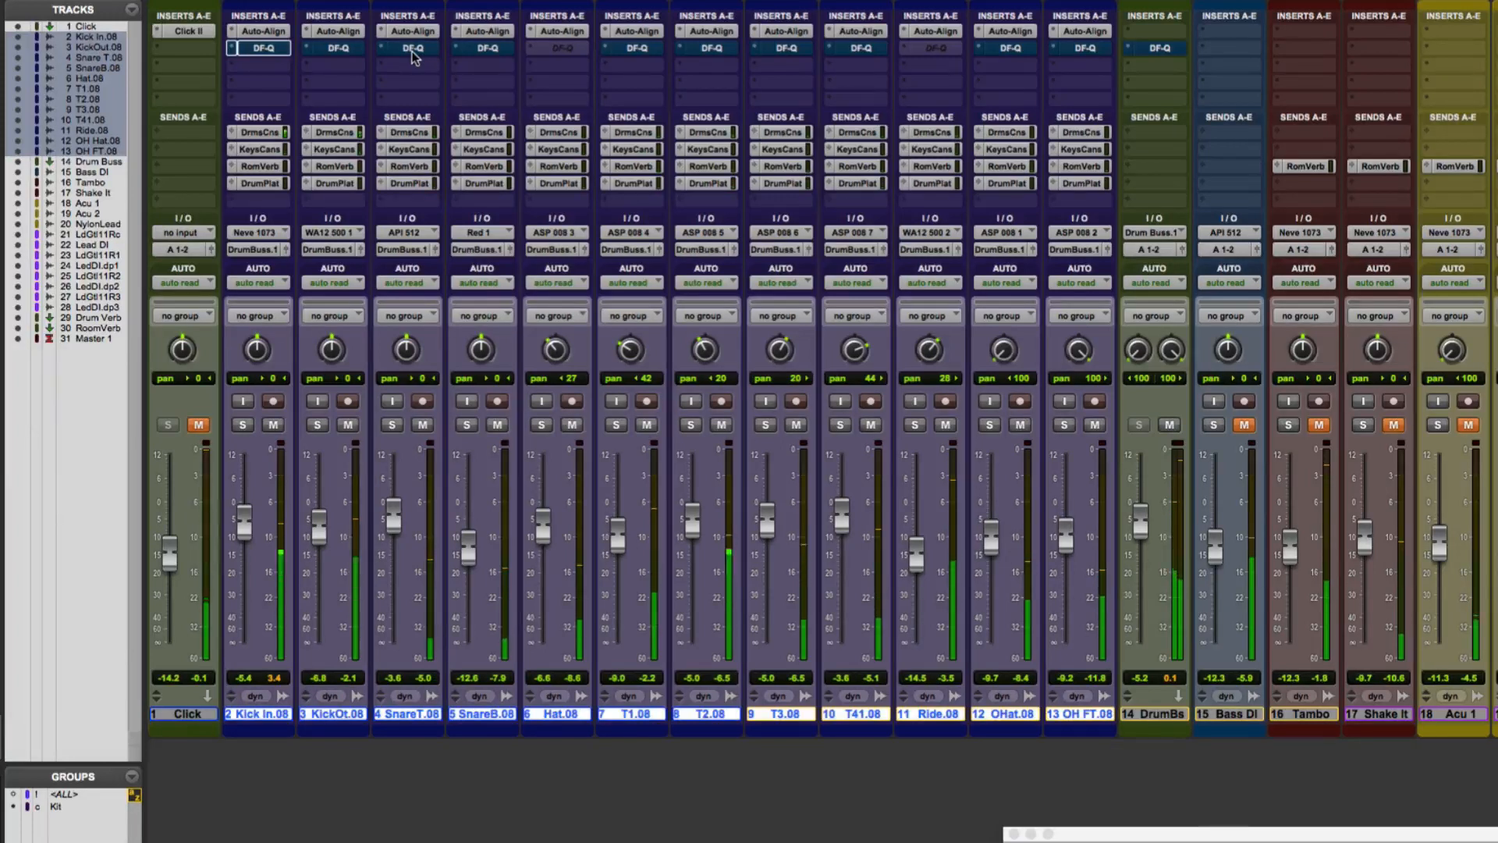
pyautogui.keyDown('alt'); pyautogui.keyDown('super'); pyautogui.click(413, 48); pyautogui.keyUp('super'); pyautogui.keyUp('alt')
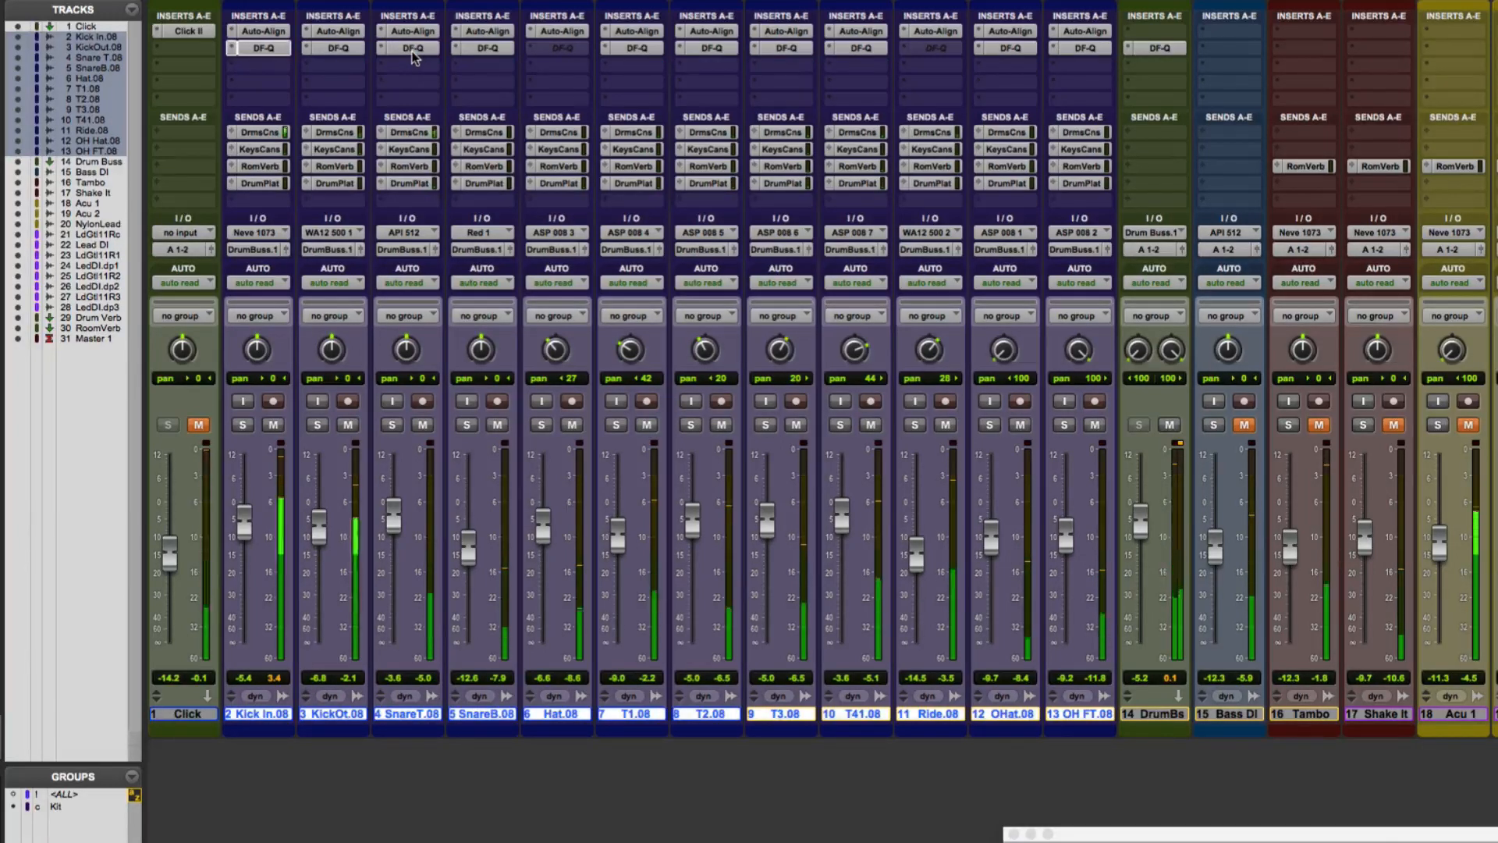
pyautogui.keyDown('alt'); pyautogui.keyDown('super'); pyautogui.click(413, 48); pyautogui.keyUp('super'); pyautogui.keyUp('alt')
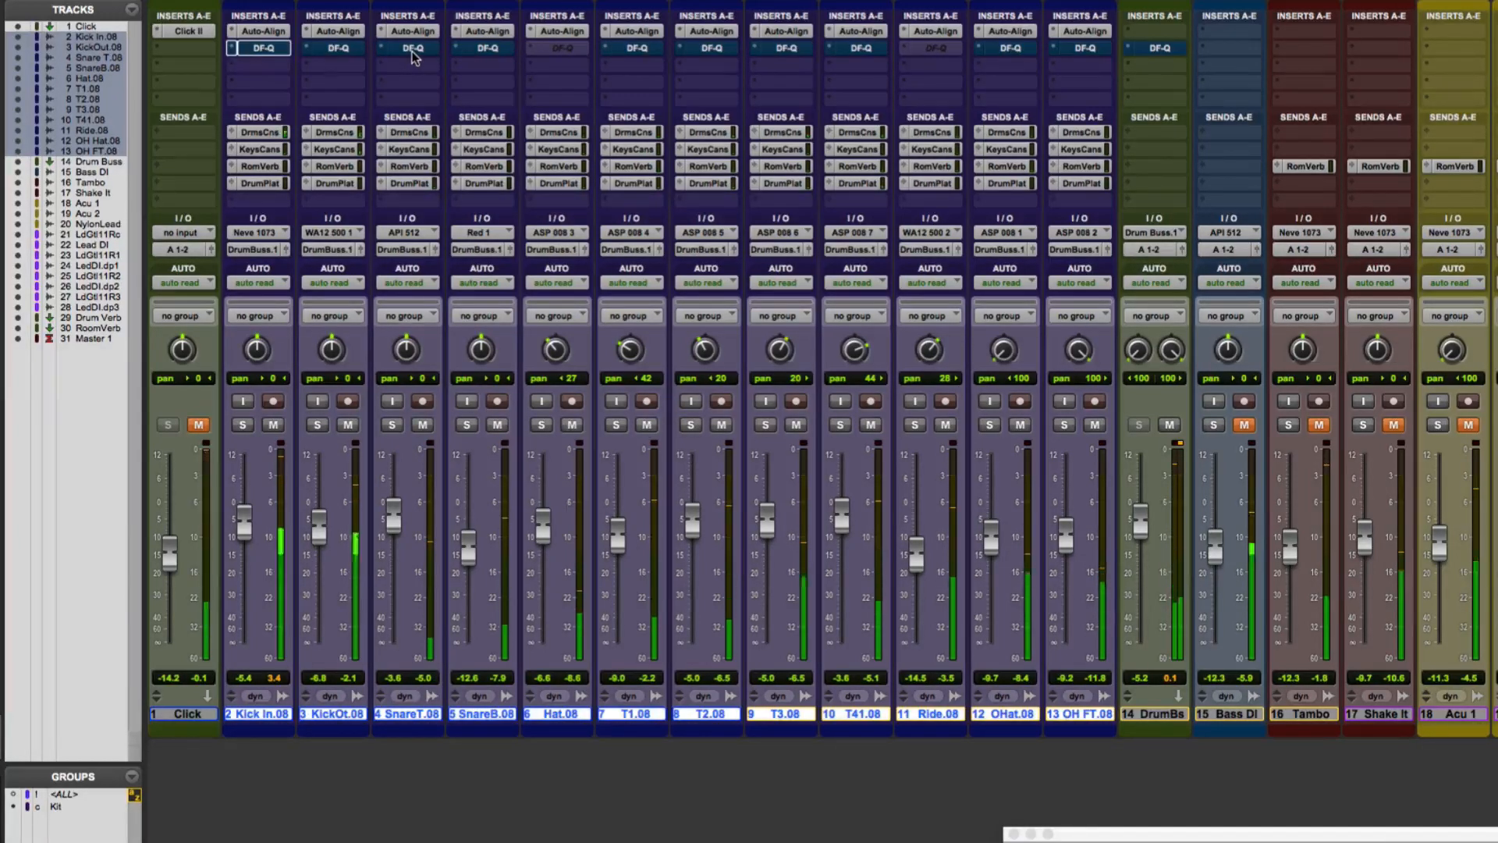
pyautogui.keyDown('alt'); pyautogui.keyDown('super'); pyautogui.click(413, 48); pyautogui.keyUp('super'); pyautogui.keyUp('alt')
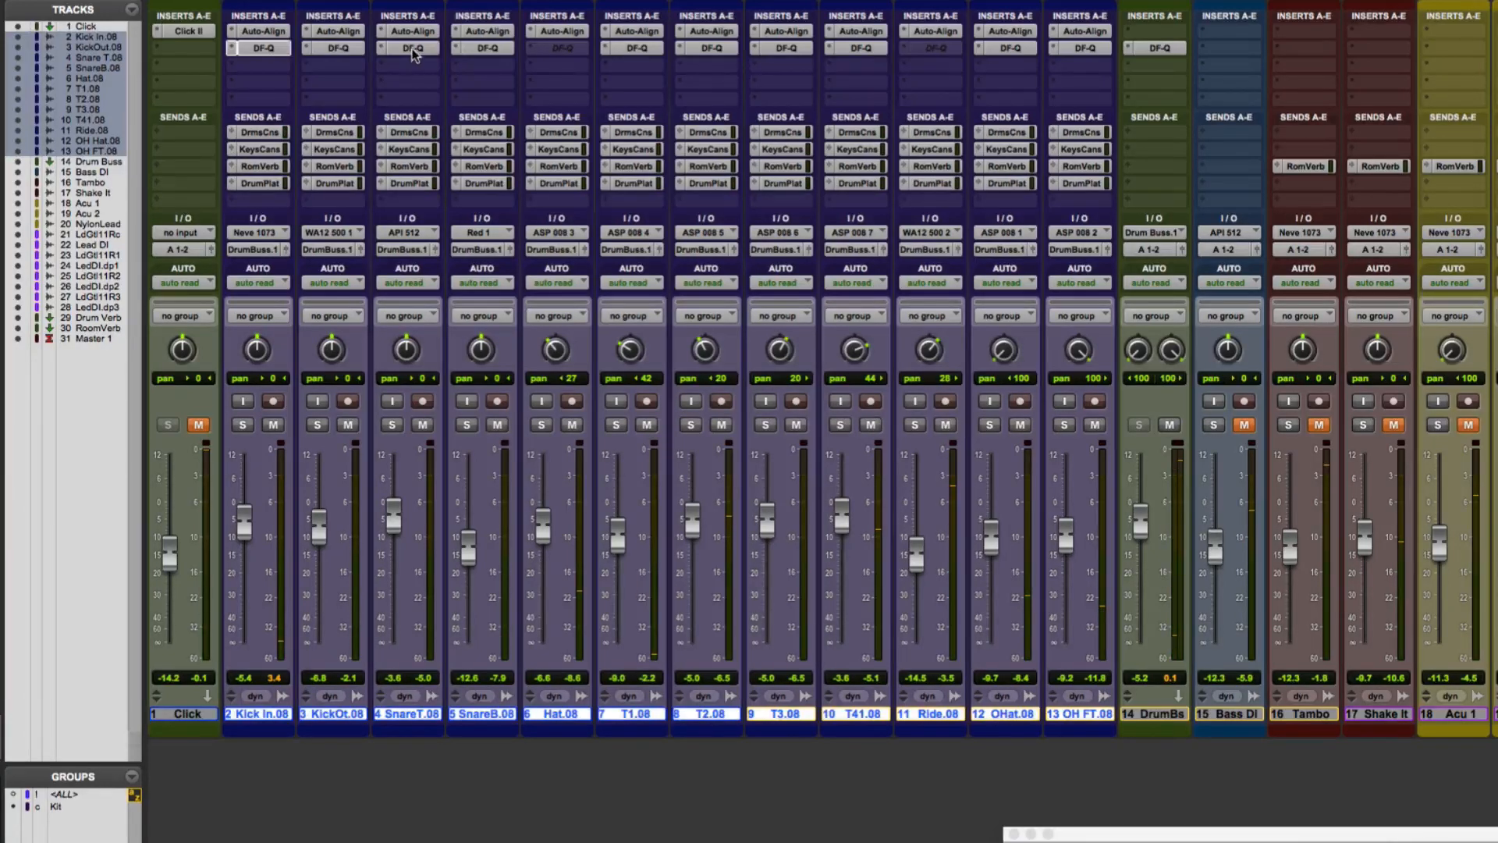
# Open the DF-Q on Snare T.08
pyautogui.click(413, 49)
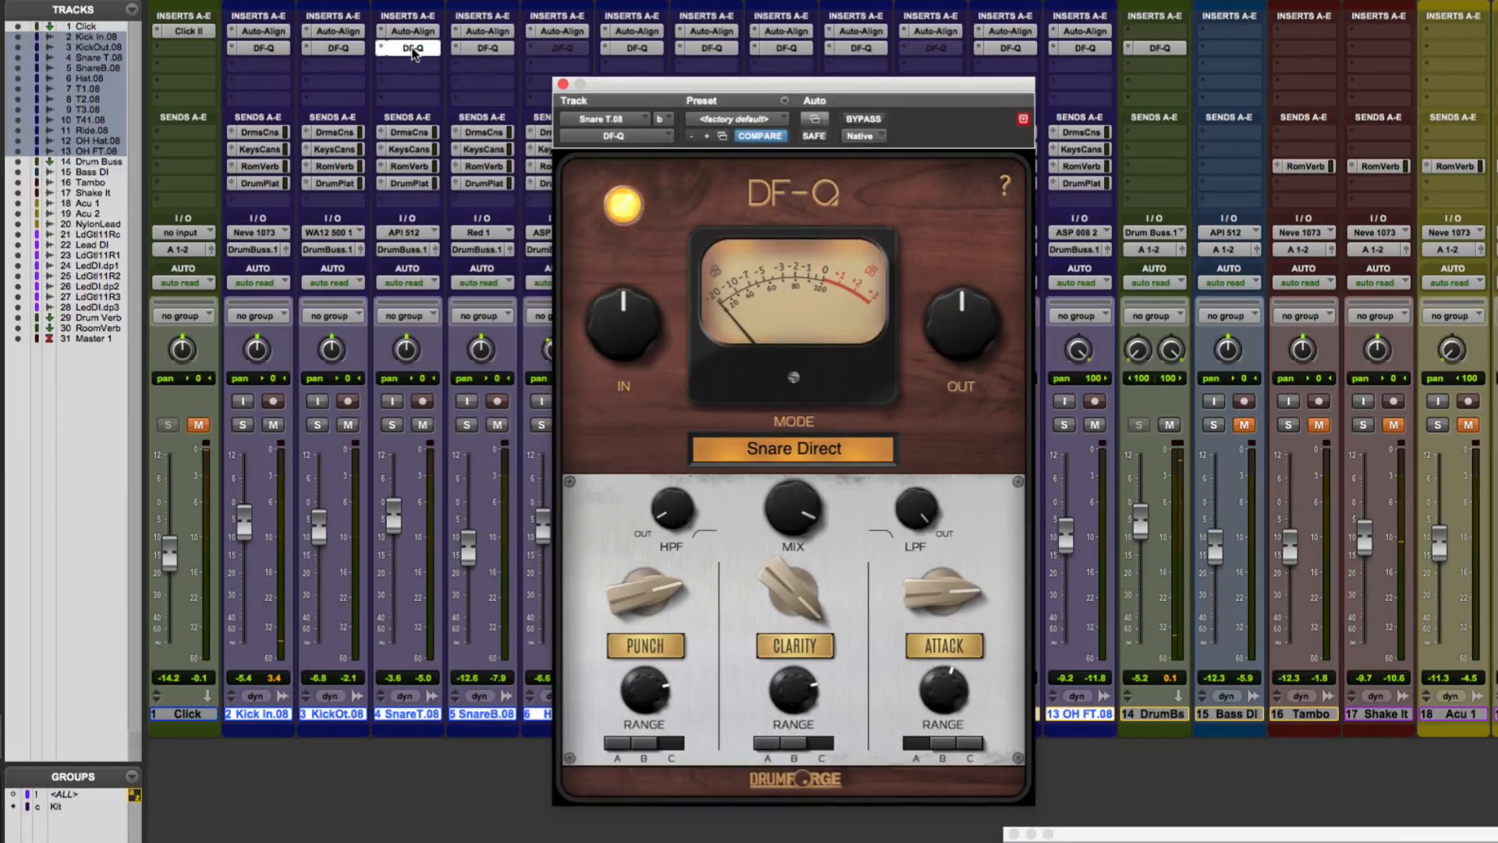